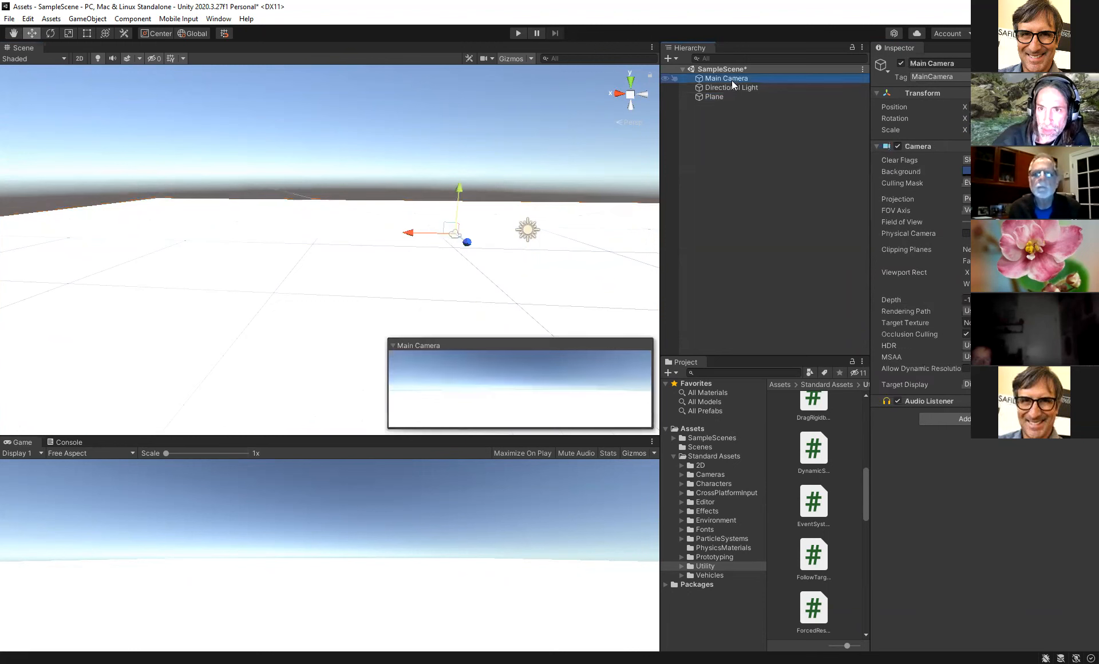
- Disable the Main Camera and add the ThirdPersonController prefab from Standard Assets Characters into the scene
{"action": "left_click", "coordinate": [901, 63]}
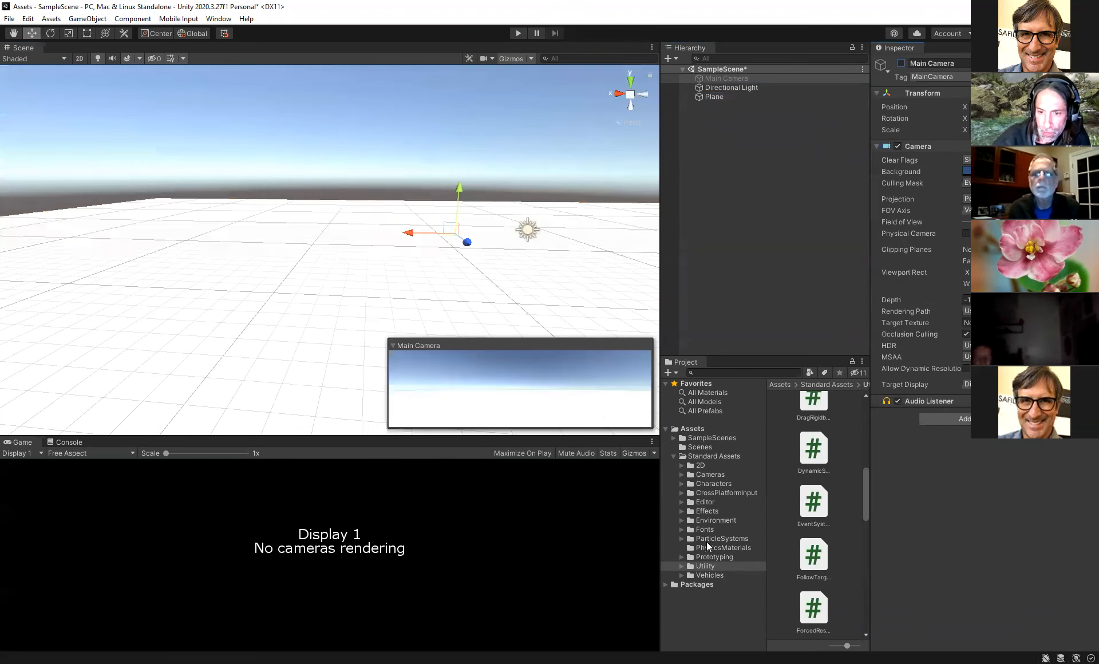
{"action": "left_click", "coordinate": [680, 483]}
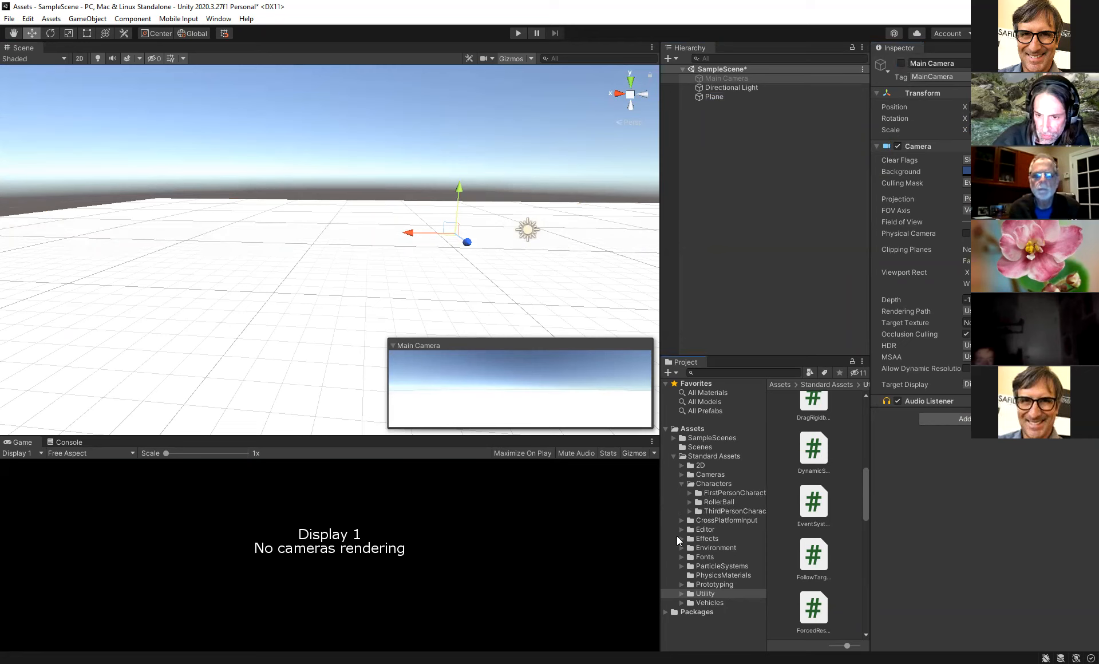
{"action": "left_click", "coordinate": [689, 510]}
{"action": "left_click", "coordinate": [721, 555]}
{"action": "left_click_drag", "start_coordinate": [839, 422], "coordinate": [440, 284]}
{"action": "scroll", "coordinate": [459, 297], "scroll_direction": "up", "scroll_amount": 3}
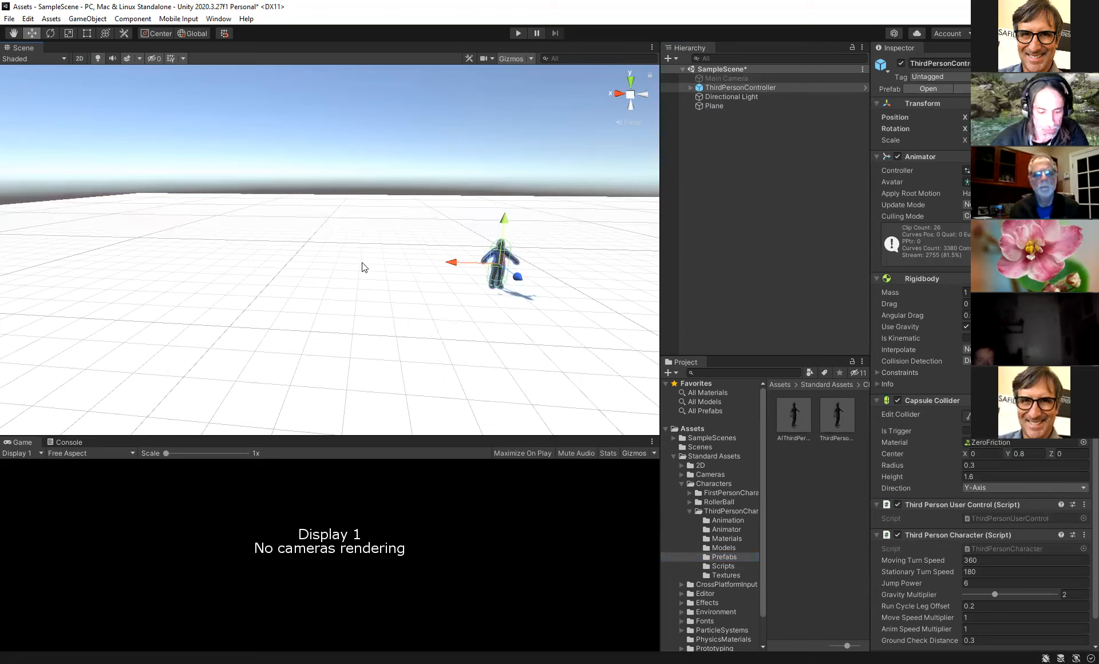
- Add the FreeLookCameraRig prefab from Standard Assets Cameras Prefabs into the scene
{"action": "key", "text": "f"}
{"action": "right_click_drag", "start_coordinate": [366, 269], "coordinate": [388, 260]}
{"action": "middle_click_drag", "start_coordinate": [372, 265], "coordinate": [459, 269]}
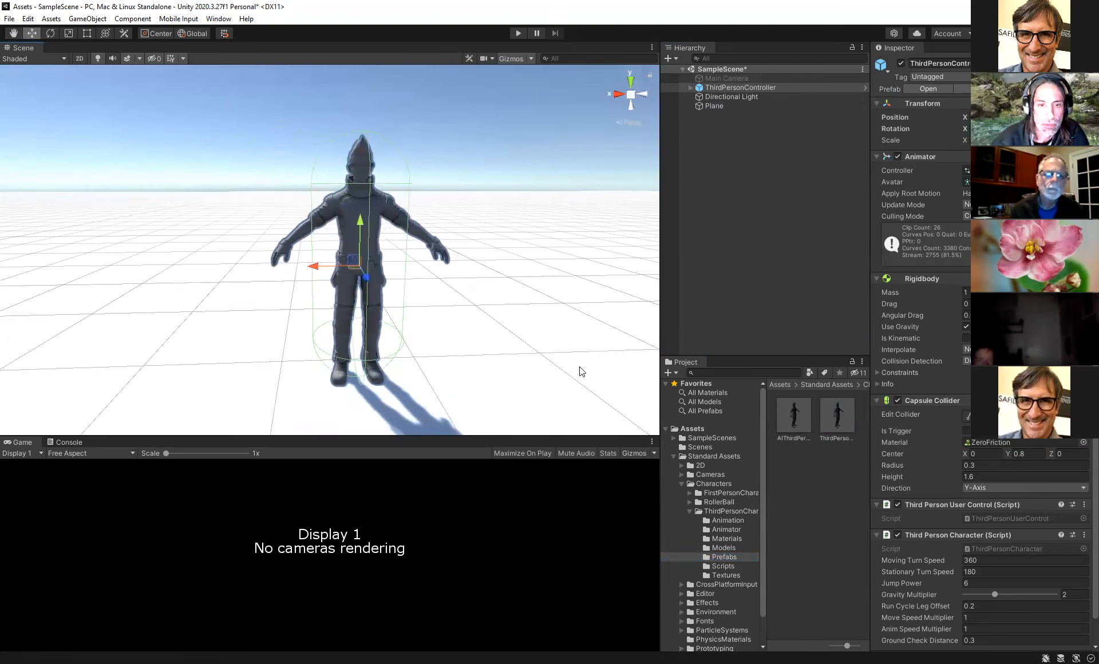
{"action": "left_click", "coordinate": [680, 474]}
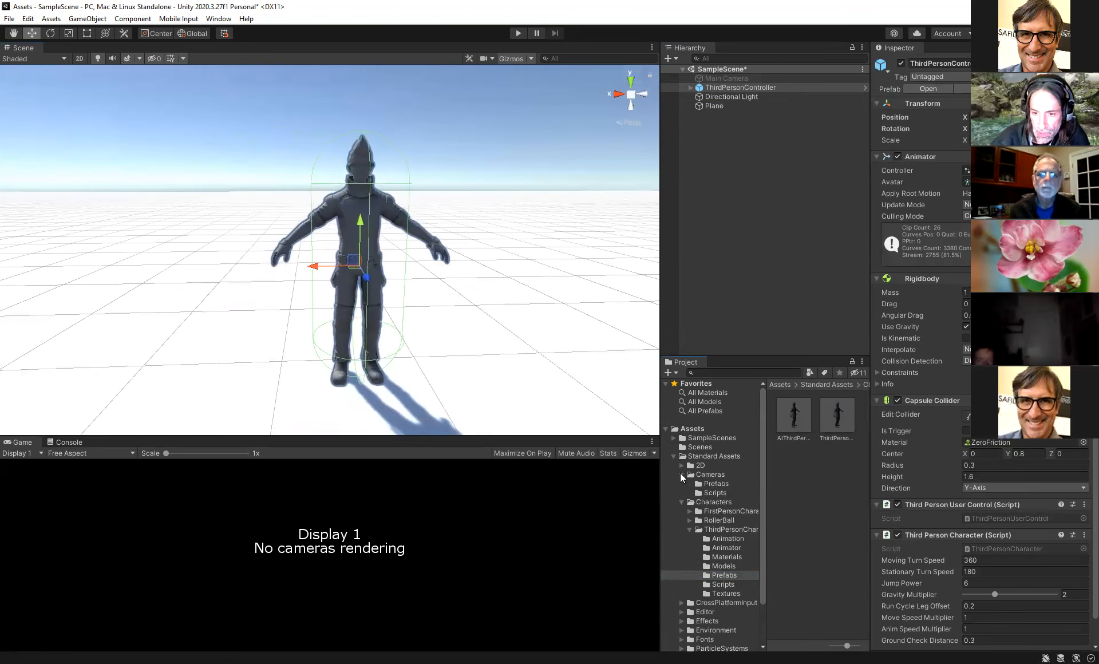
{"action": "left_click", "coordinate": [712, 486]}
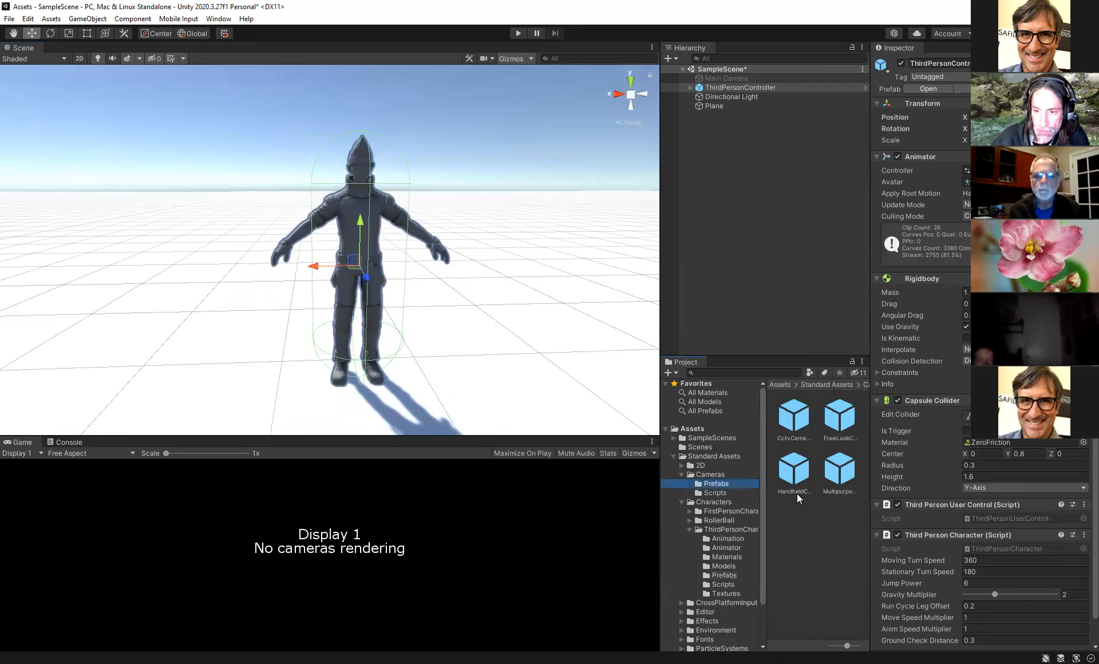
{"action": "left_click_drag", "start_coordinate": [839, 415], "coordinate": [399, 281]}
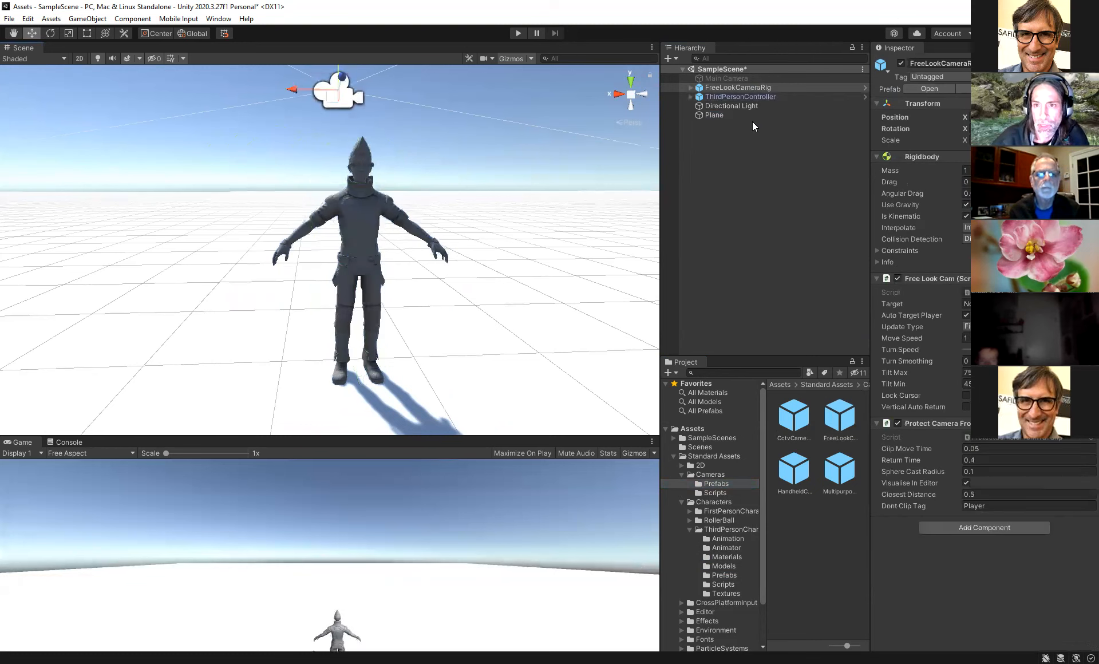
- Assign the ThirdPersonController as the Target of the FreeLookCameraRig's Free Look Cam component
{"action": "left_click", "coordinate": [732, 95]}
{"action": "left_click", "coordinate": [740, 87]}
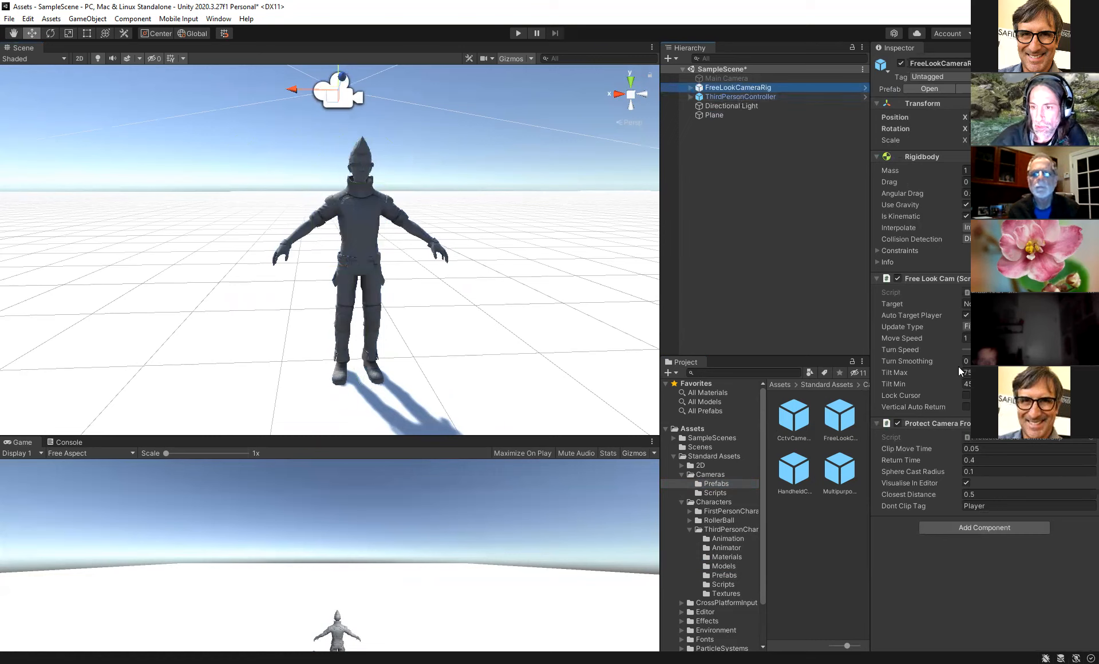
{"action": "left_click", "coordinate": [729, 96]}
{"action": "left_click_drag", "start_coordinate": [731, 96], "coordinate": [955, 297]}
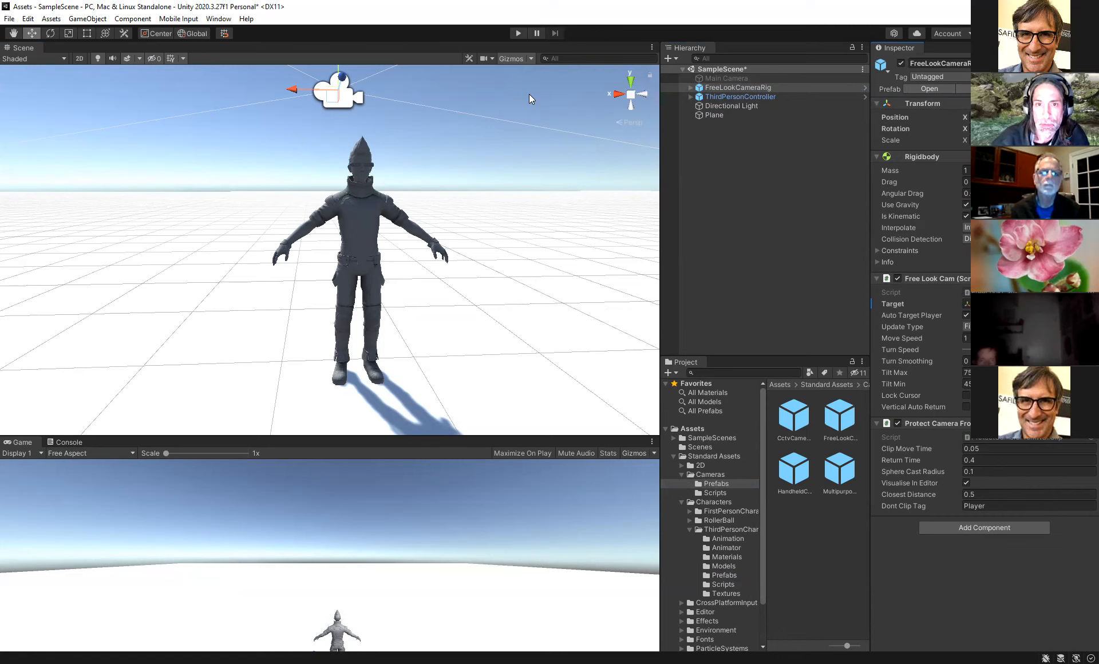
- Play-test the scene by walking the character around, then exit Play mode
{"action": "key", "text": "ctrl+p"}
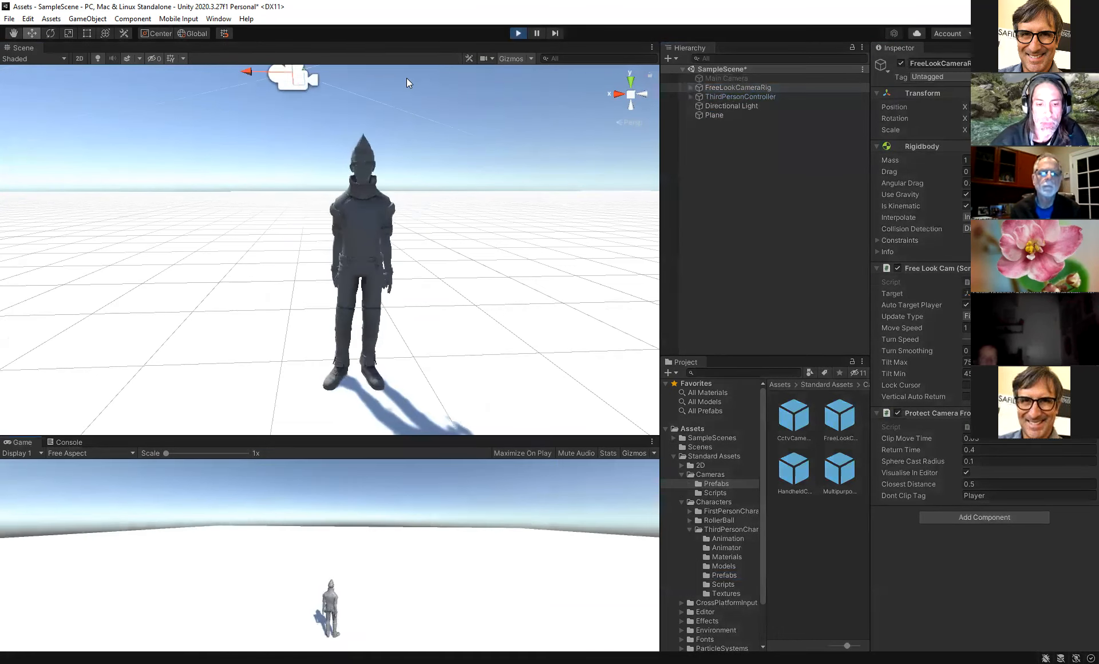
{"action": "key", "text": "w"}
{"action": "key", "text": "d"}
{"action": "key", "text": "a"}
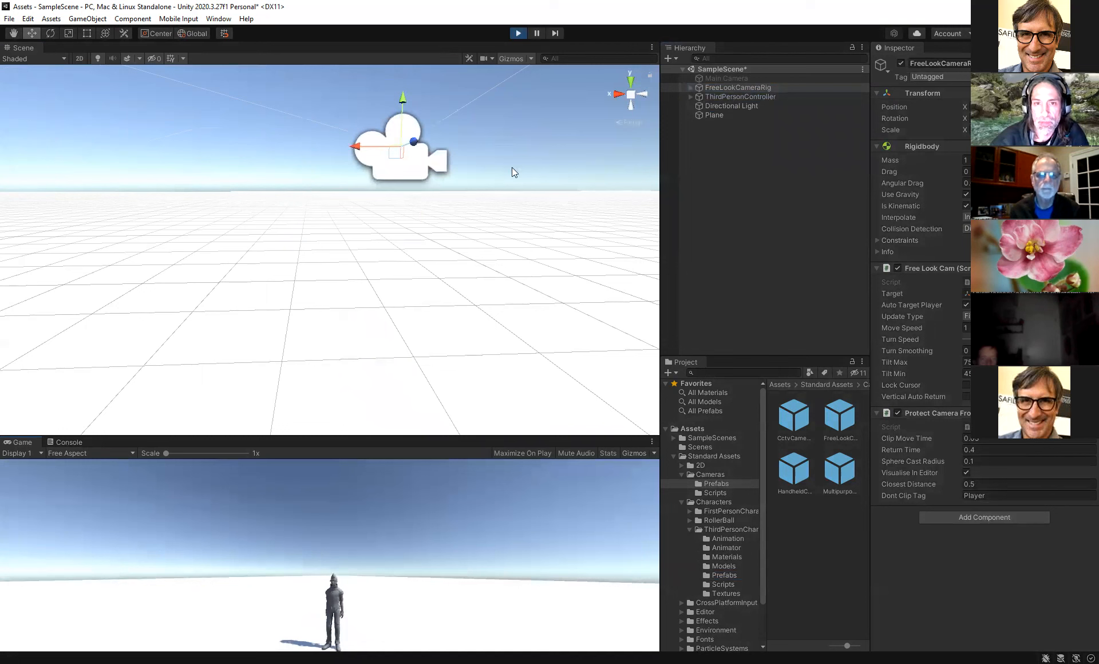
{"action": "left_click", "coordinate": [518, 32]}
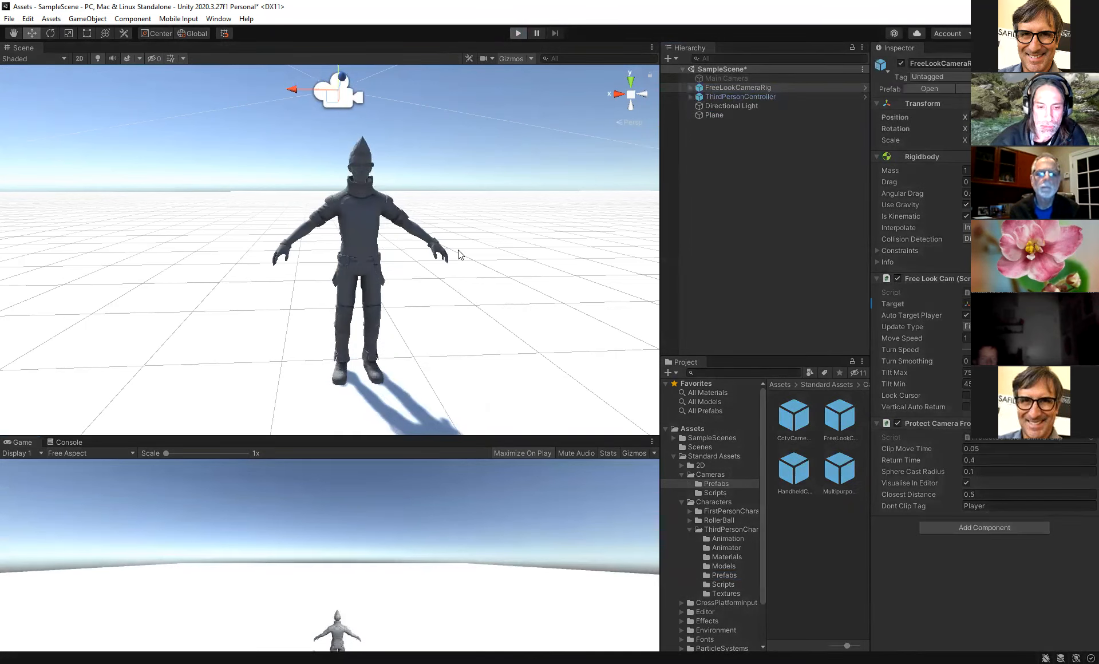
{"action": "key", "text": "w"}
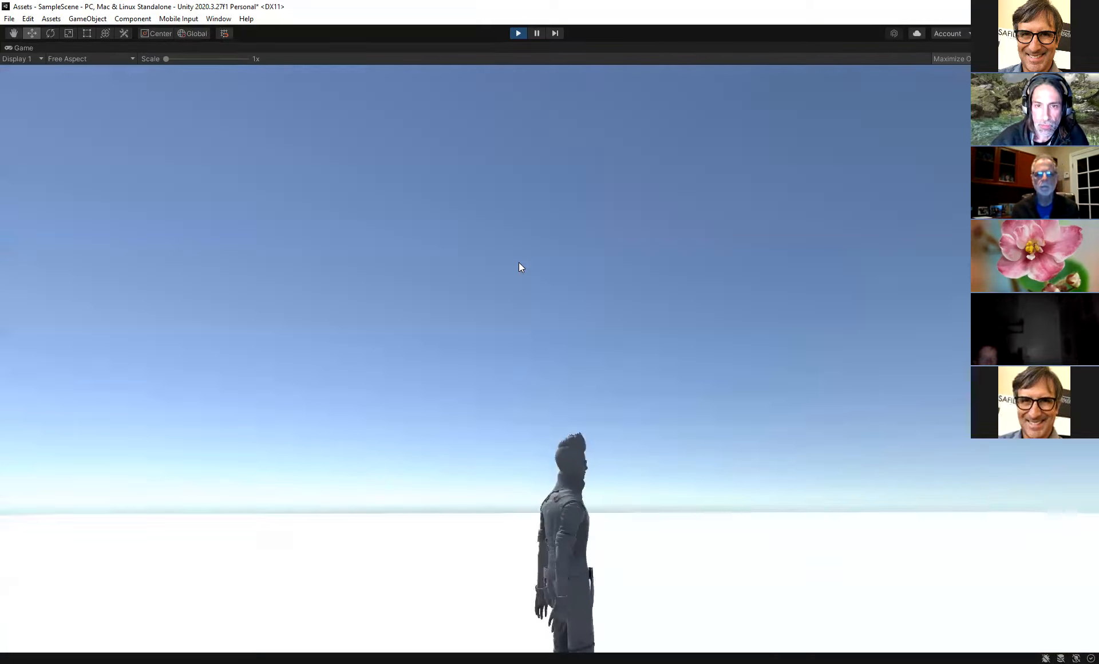
{"action": "key", "text": "w"}
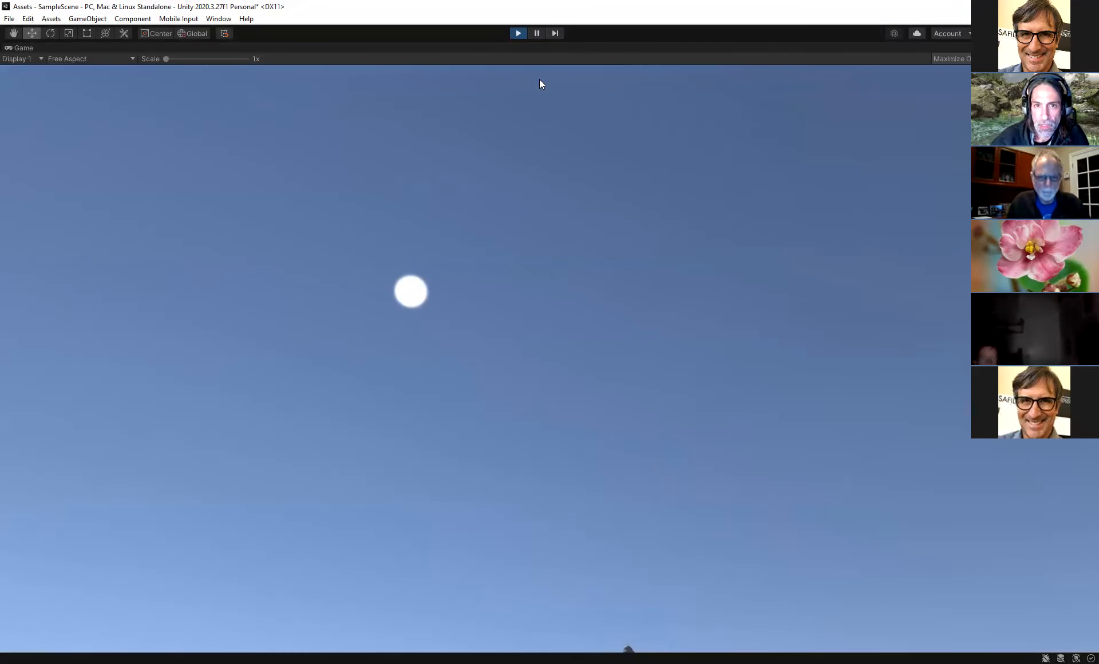
{"action": "key", "text": "ctrl+p"}
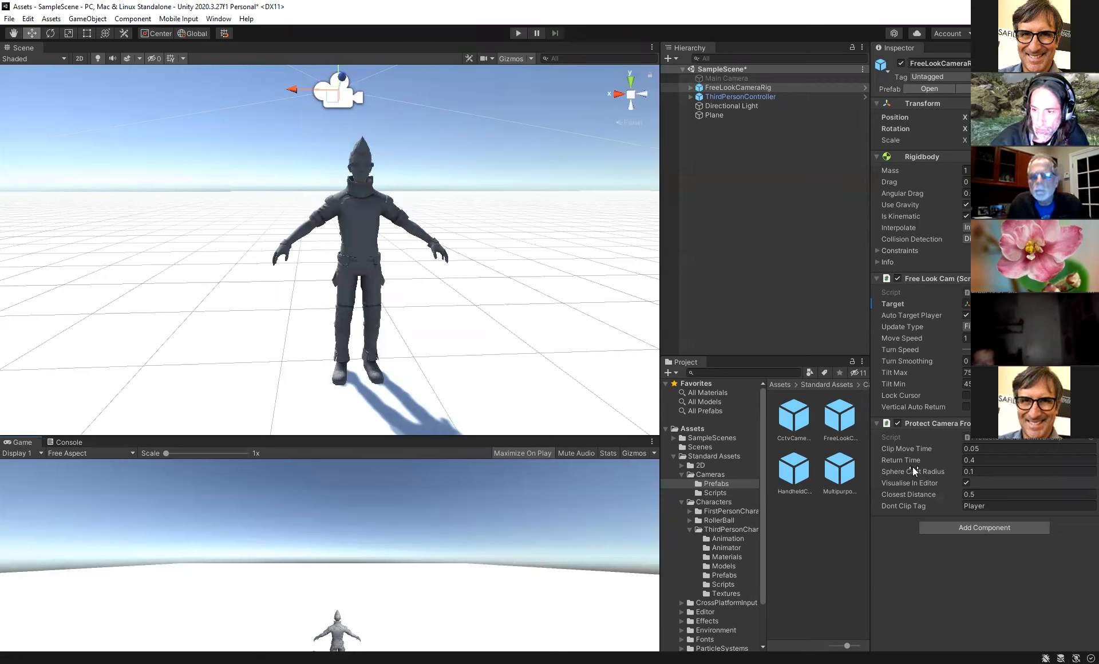
- Set the camera rig's Closest Distance to 0.2 and play-test the character's movement again
{"action": "left_click", "coordinate": [972, 493]}
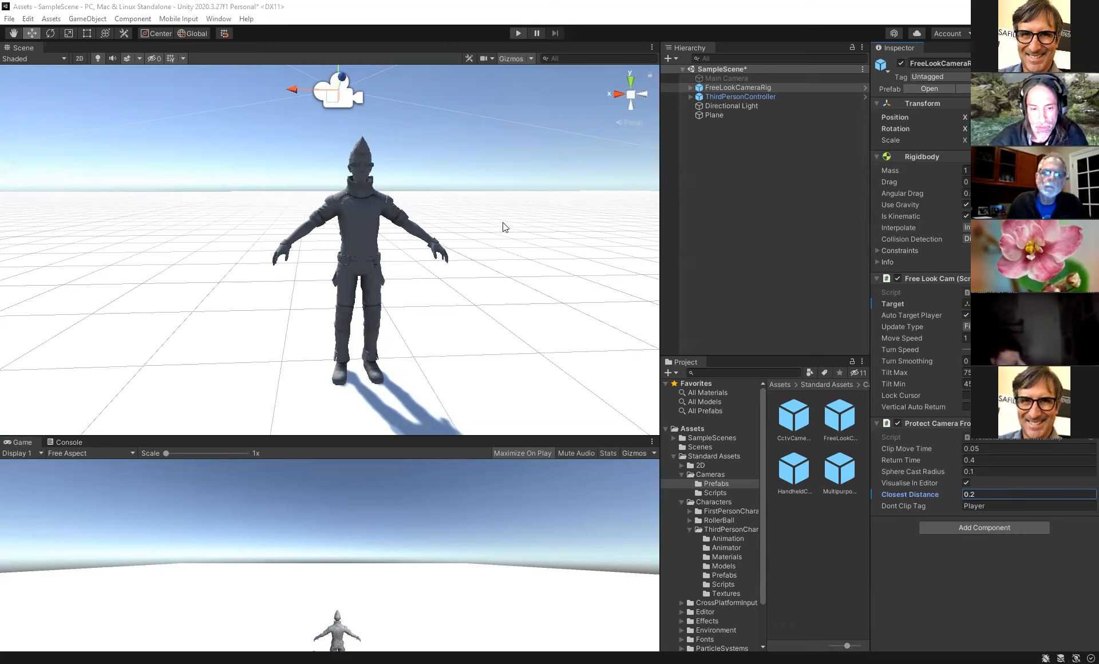
{"action": "key", "text": "ctrl+p"}
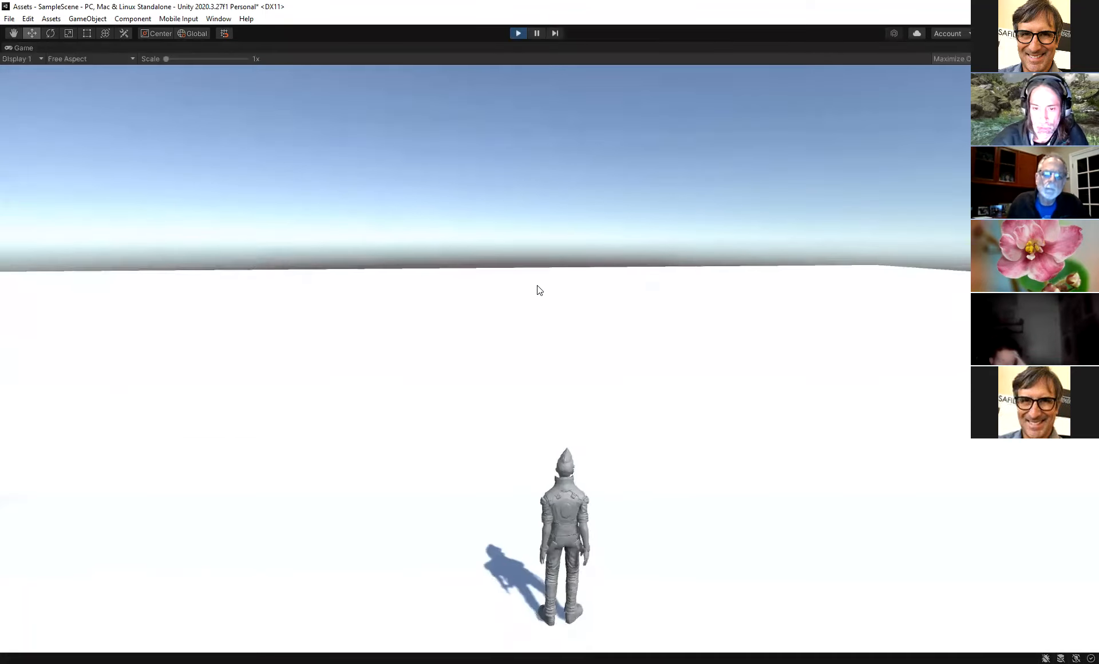
{"action": "key", "text": "w"}
{"action": "key", "text": "d"}
{"action": "key", "text": "a"}
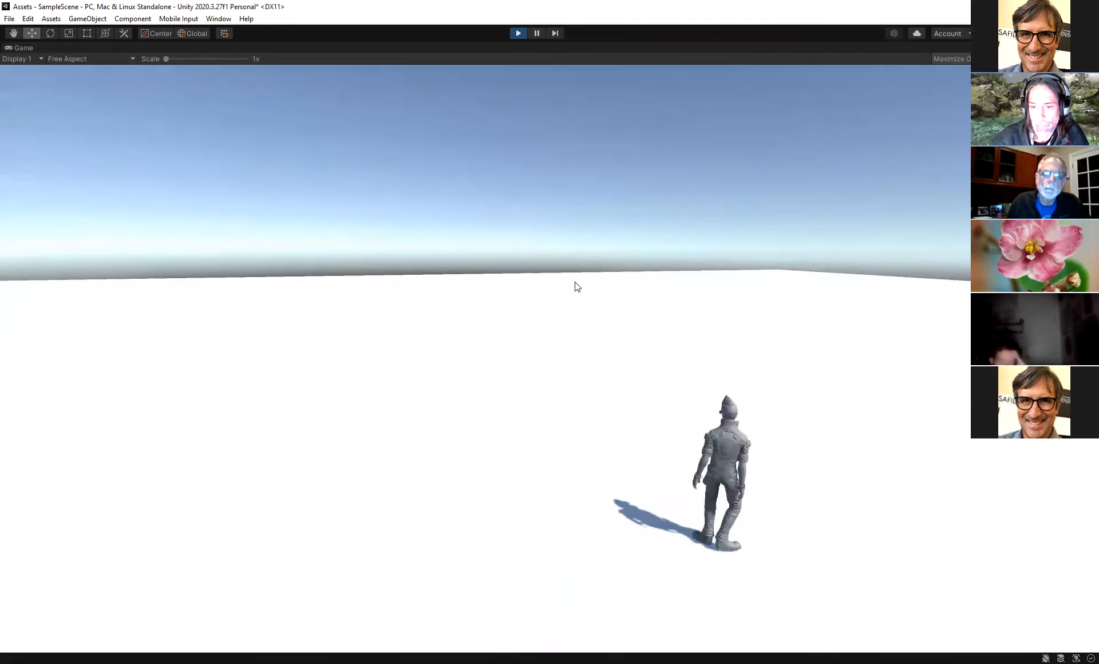
{"action": "key", "text": "s"}
{"action": "key", "text": "d"}
{"action": "key", "text": "w"}
{"action": "key", "text": "s"}
{"action": "key", "text": "w"}
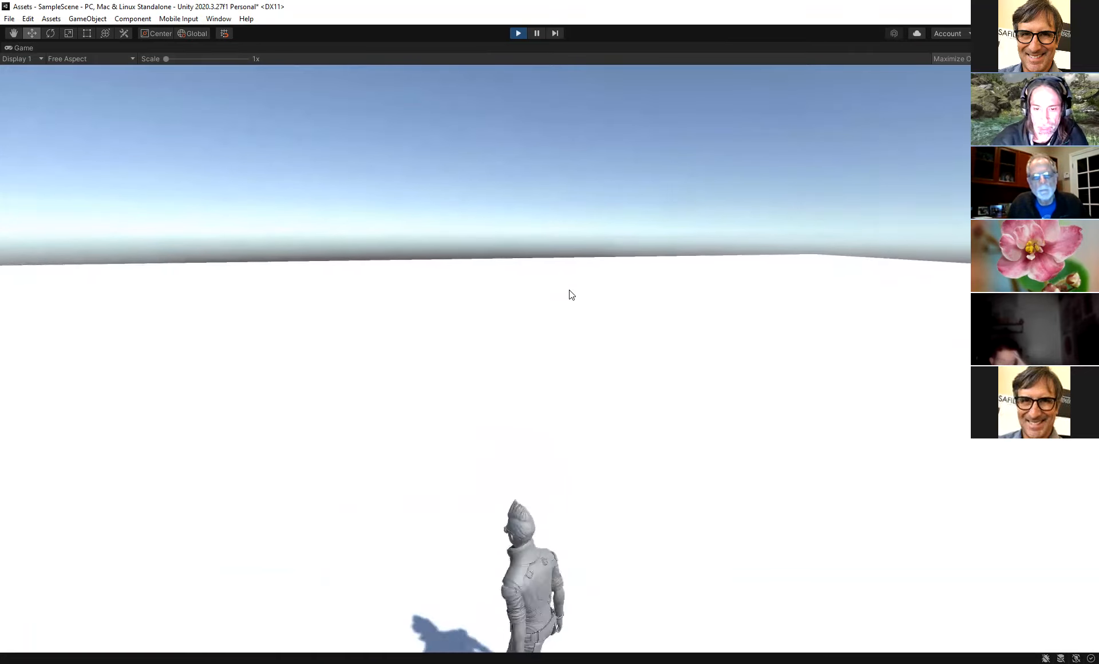
{"action": "key", "text": "d"}
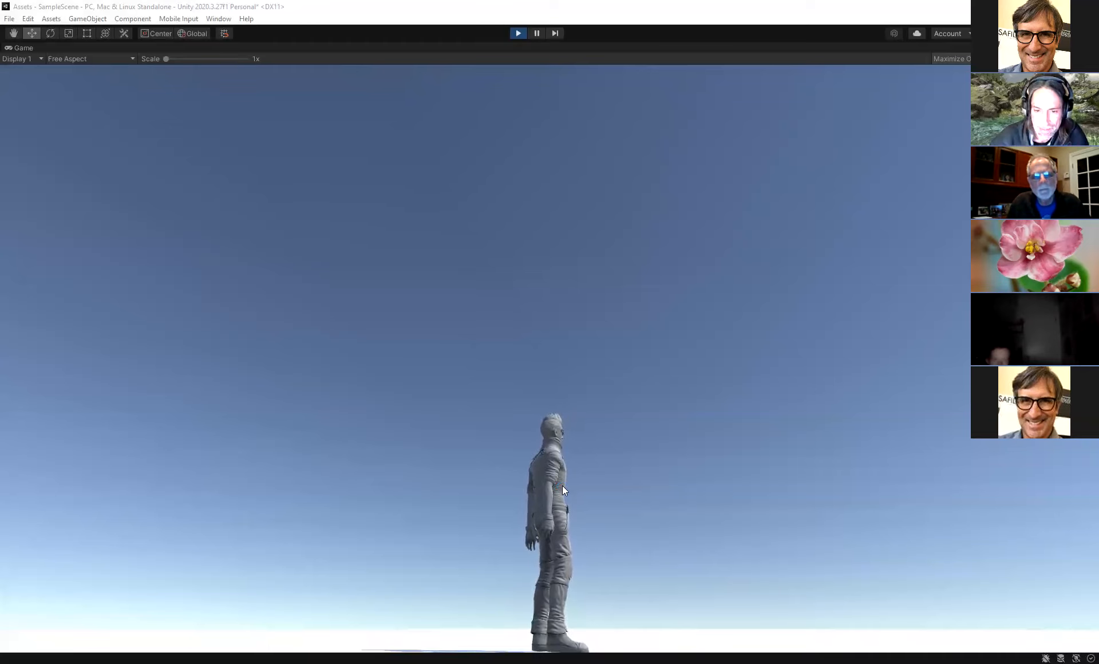
{"action": "key", "text": "w"}
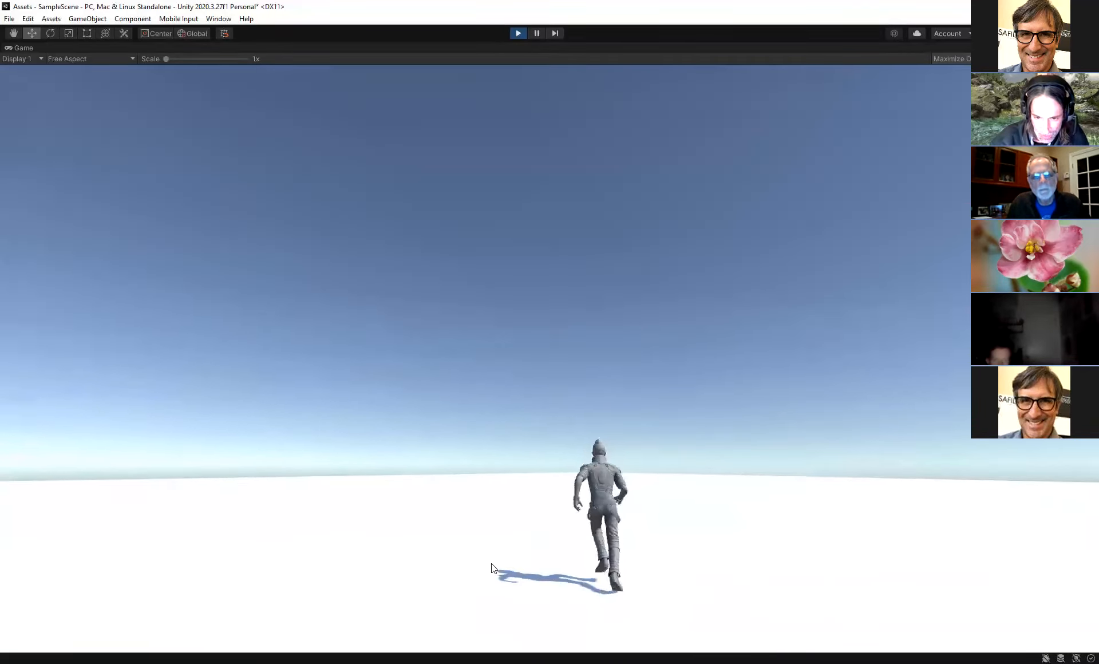
{"action": "key", "text": "d"}
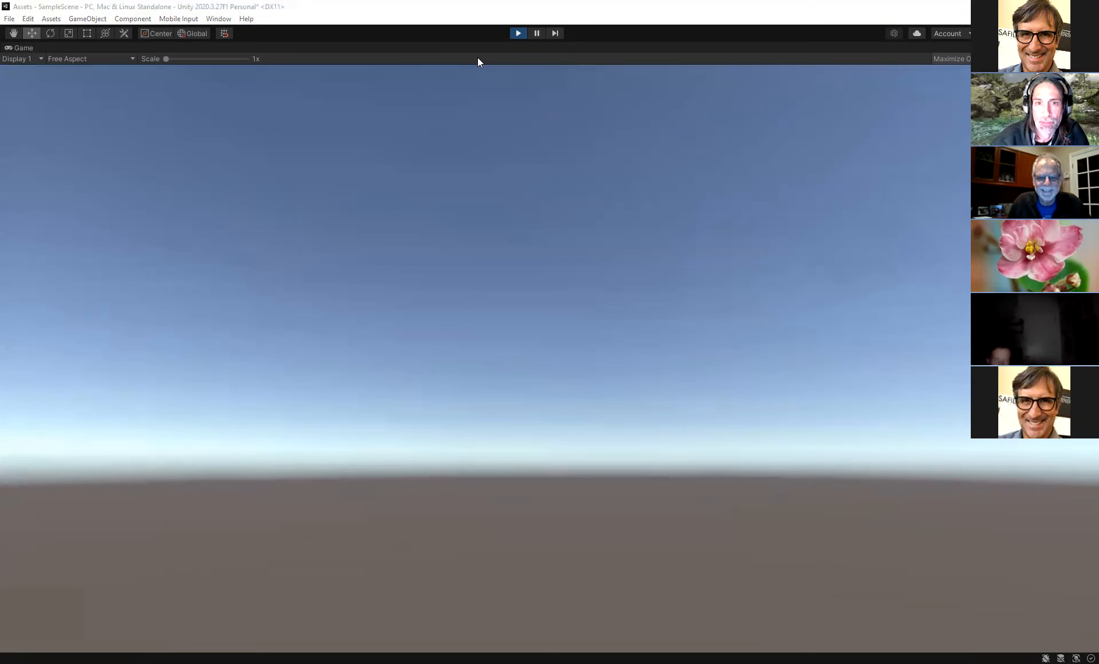
{"action": "key", "text": "ctrl+p"}
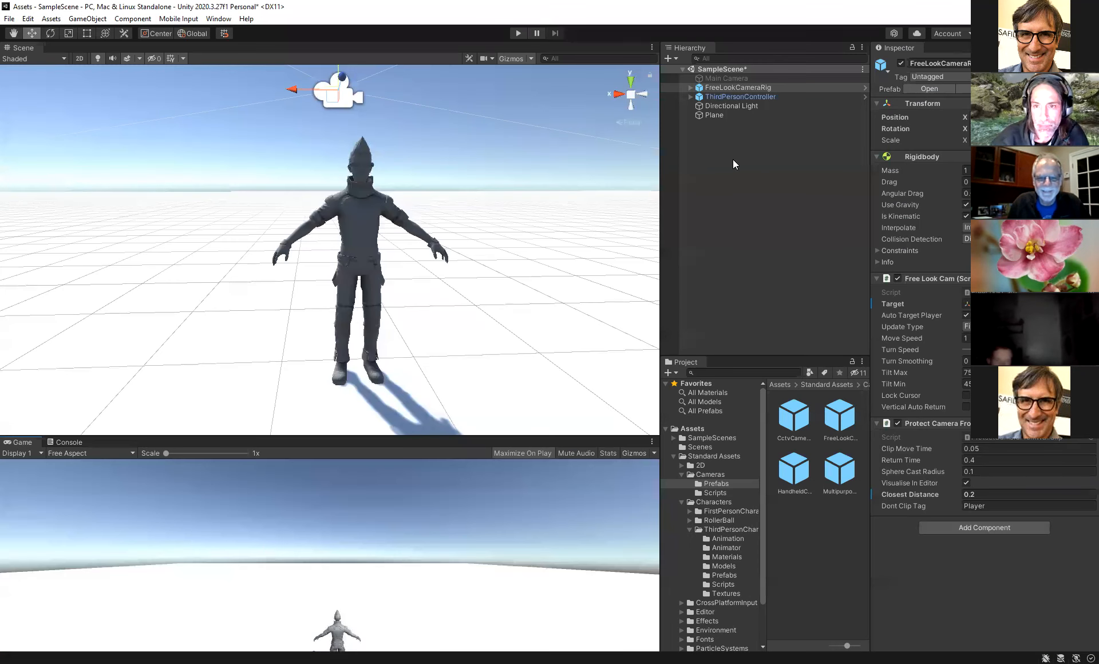
- Disable the ThirdPersonController and add the Car prefab from Standard Assets Vehicles Car Prefabs into the scene
{"action": "left_click", "coordinate": [739, 97]}
{"action": "left_click", "coordinate": [900, 63]}
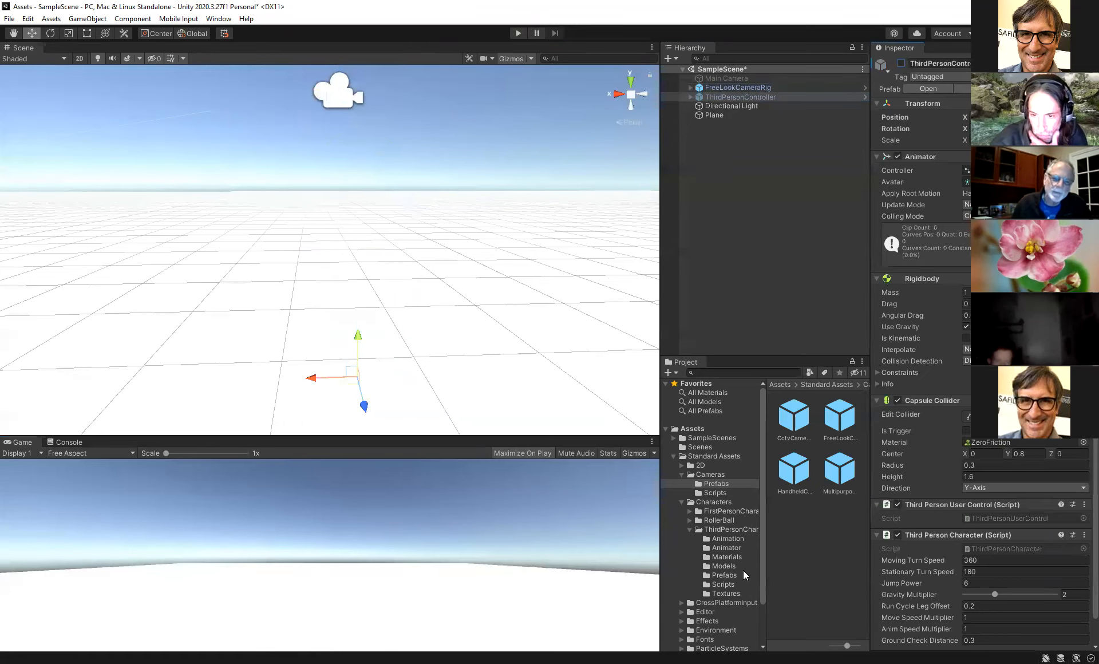
{"action": "scroll", "coordinate": [734, 582], "scroll_direction": "down", "scroll_amount": 3}
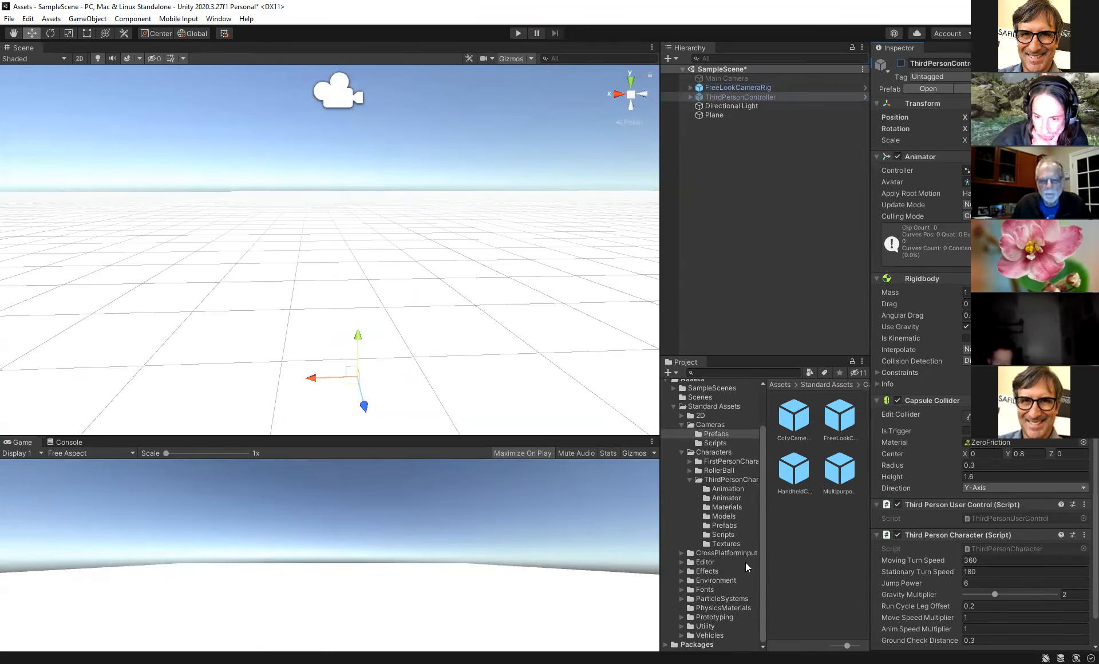
{"action": "left_click", "coordinate": [681, 635]}
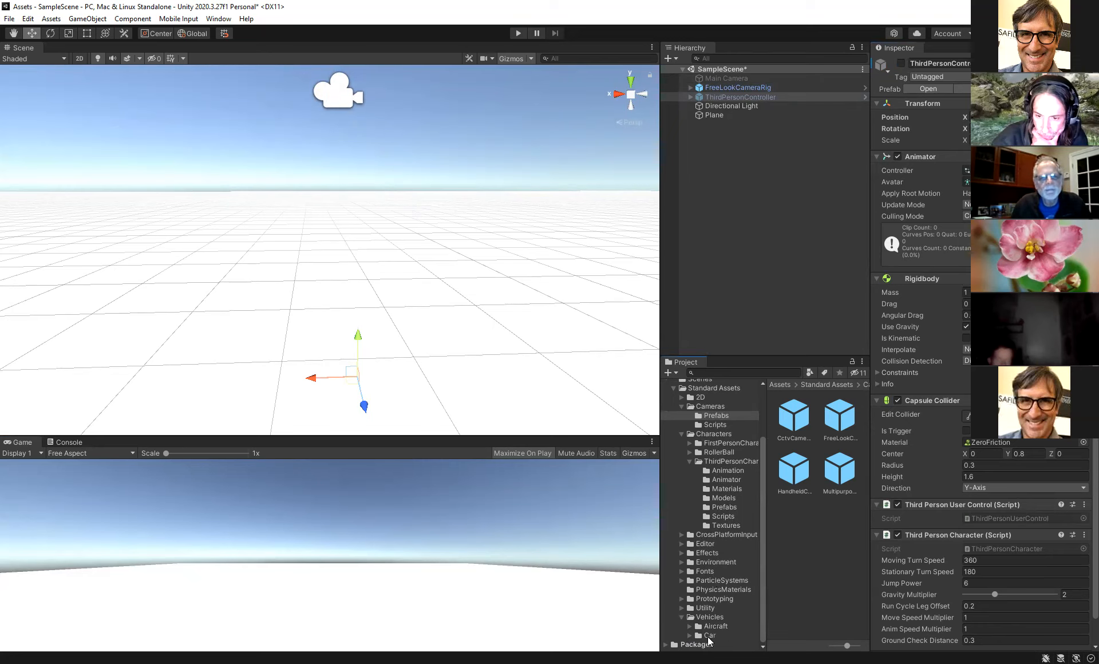
{"action": "left_click", "coordinate": [689, 636]}
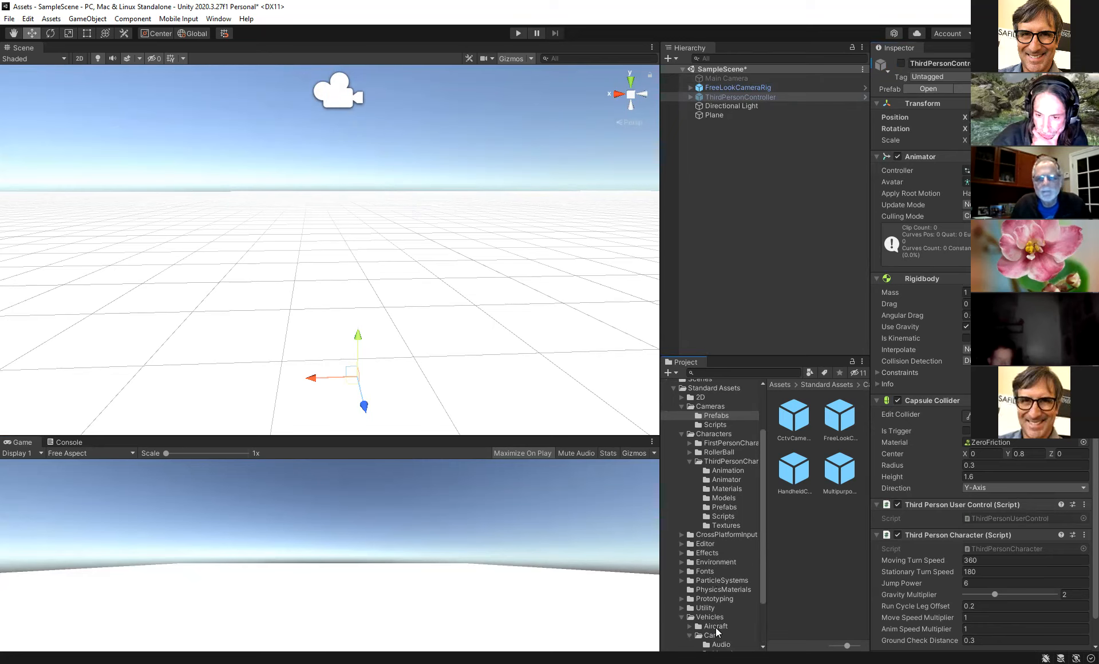
{"action": "left_click", "coordinate": [724, 608]}
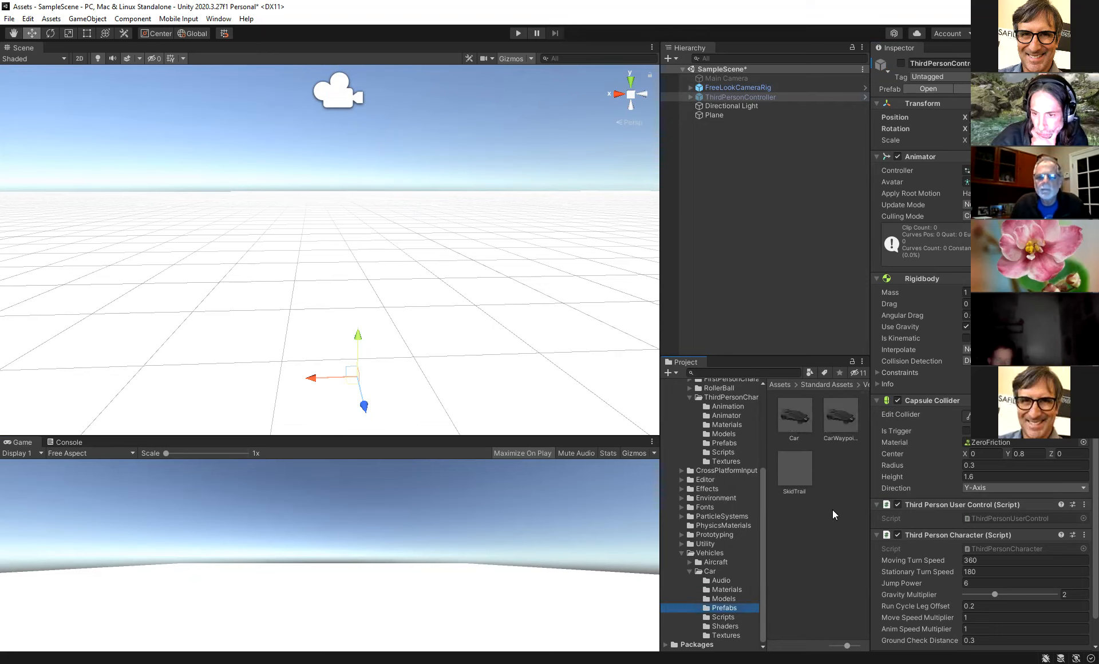
{"action": "left_click_drag", "start_coordinate": [795, 413], "coordinate": [339, 272]}
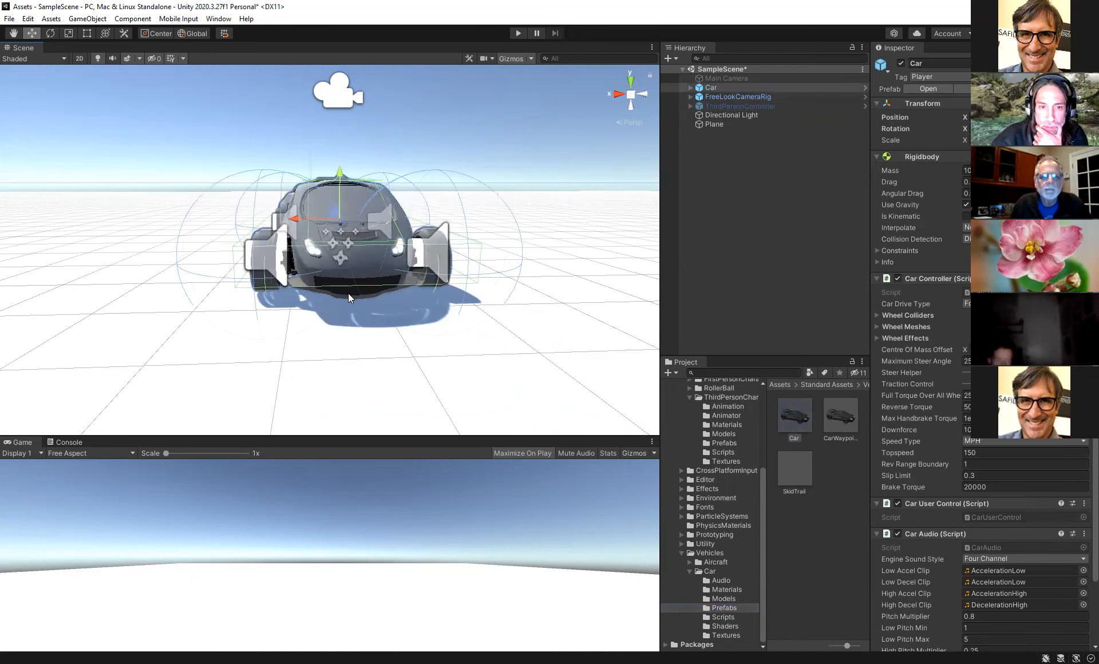
- Assign the Car as the Target of the FreeLookCameraRig's Free Look Cam component
{"action": "left_click_drag", "start_coordinate": [316, 262], "coordinate": [439, 334], "text": "alt"}
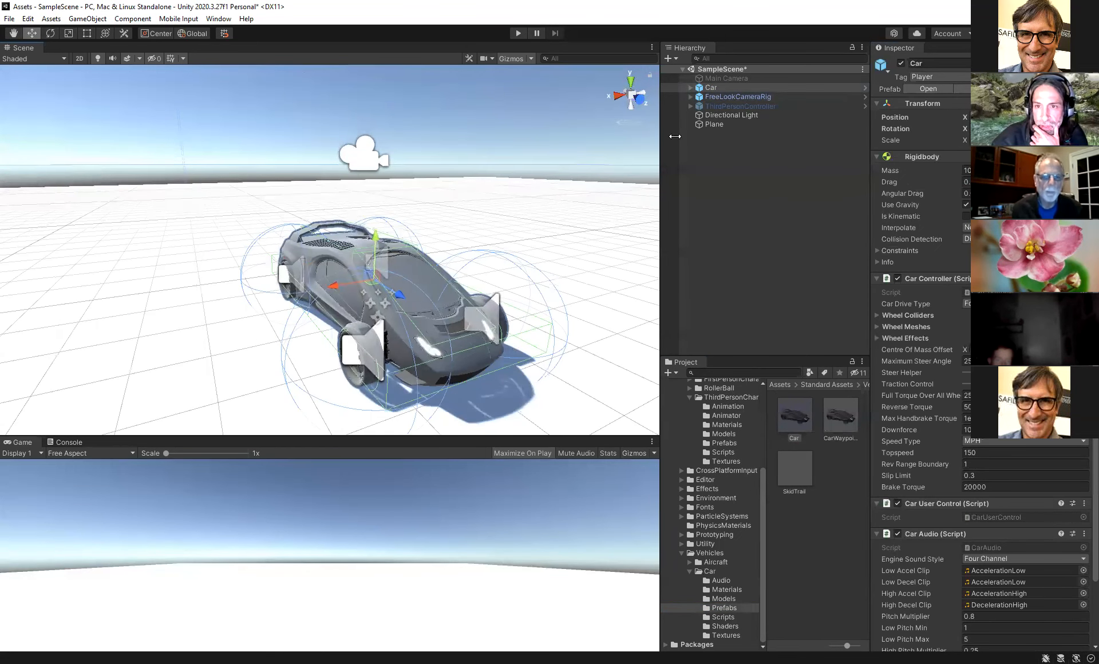
{"action": "left_click", "coordinate": [746, 98]}
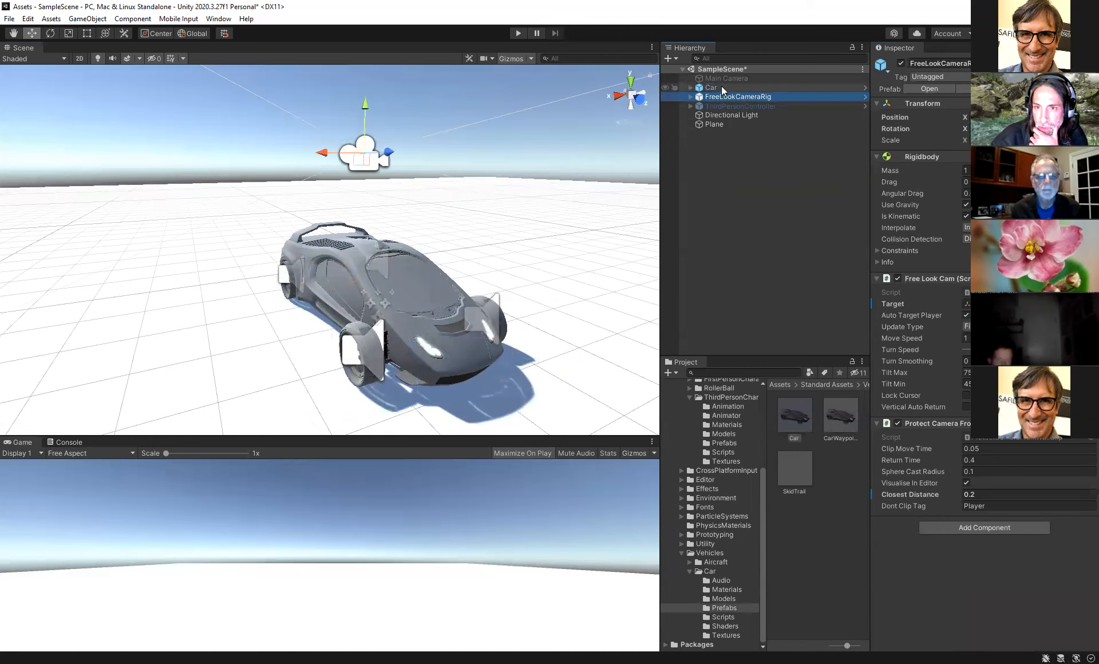
{"action": "left_click_drag", "start_coordinate": [717, 85], "coordinate": [918, 264]}
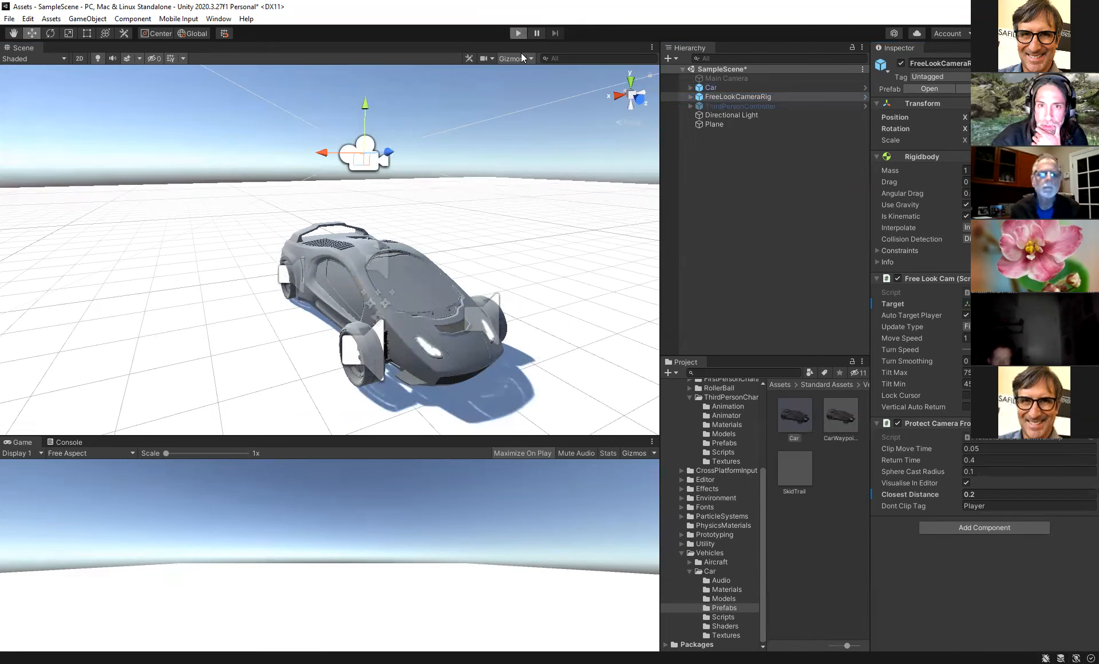
- Play-test the scene by driving the car with the free-look camera following, then exit Play mode
{"action": "key", "text": "ctrl+p"}
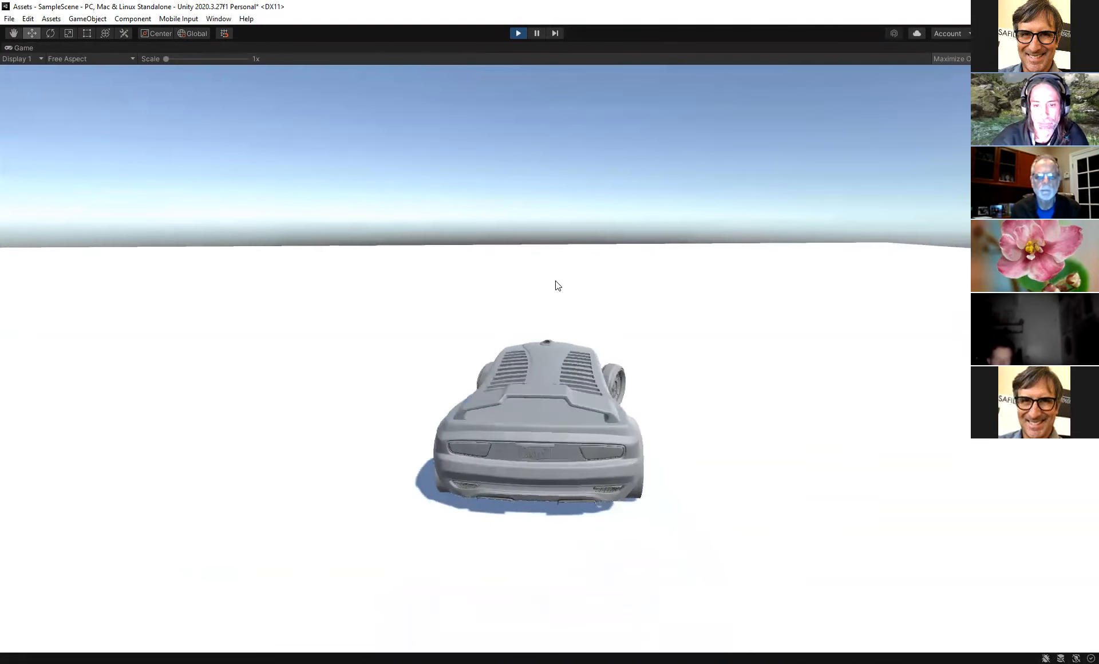
{"action": "key", "text": "d"}
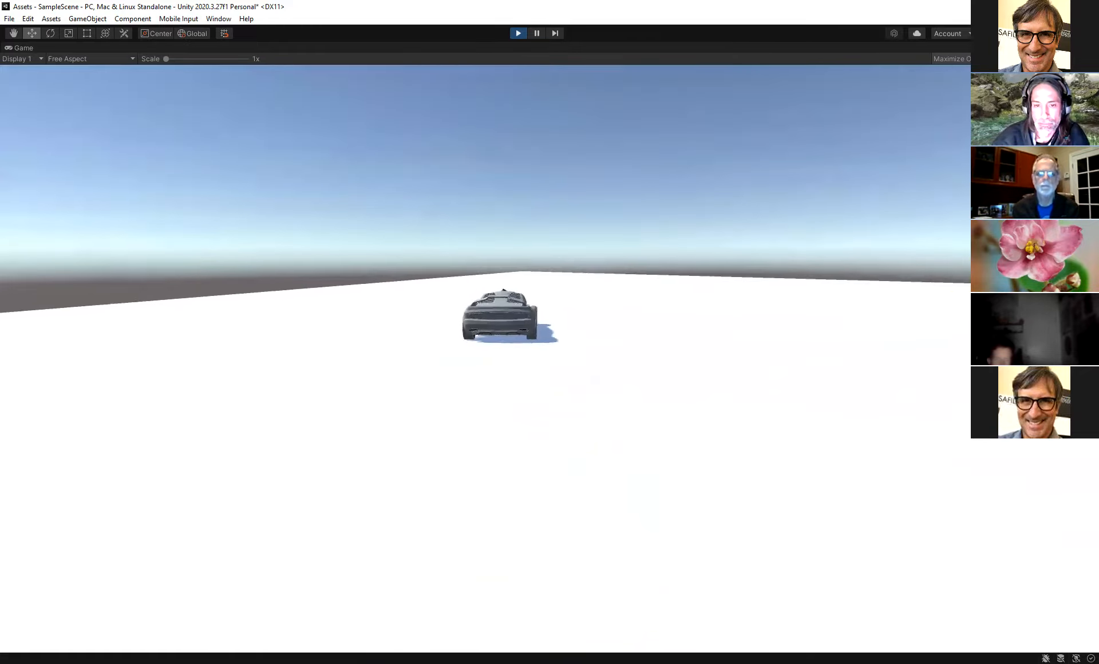
{"action": "key", "text": "Down"}
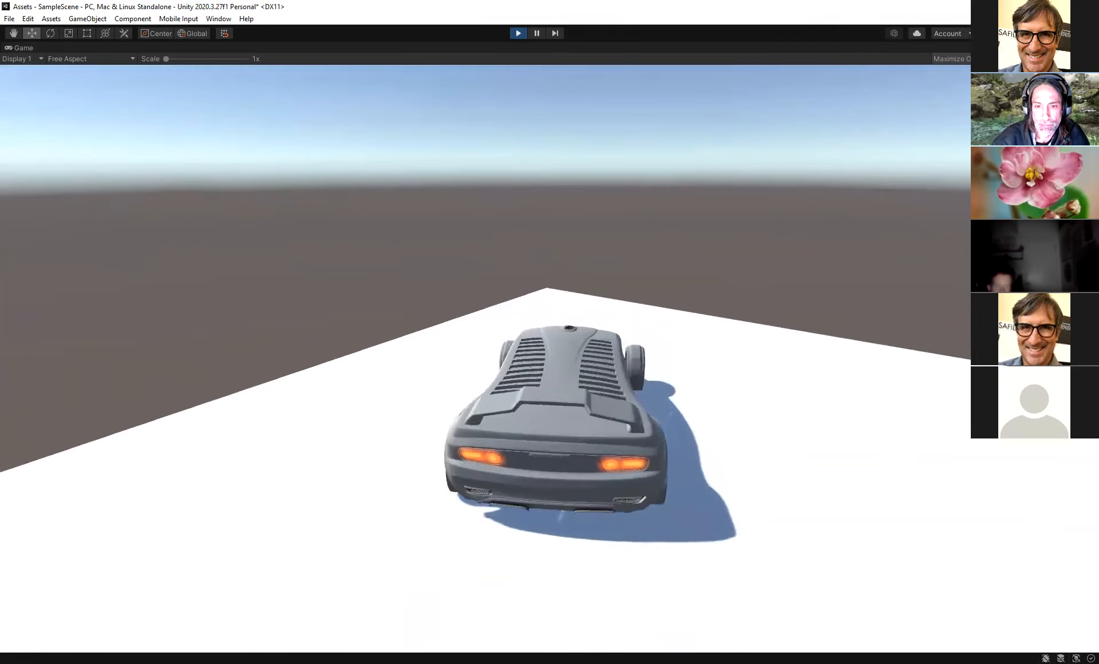
{"action": "key", "text": "ctrl+p"}
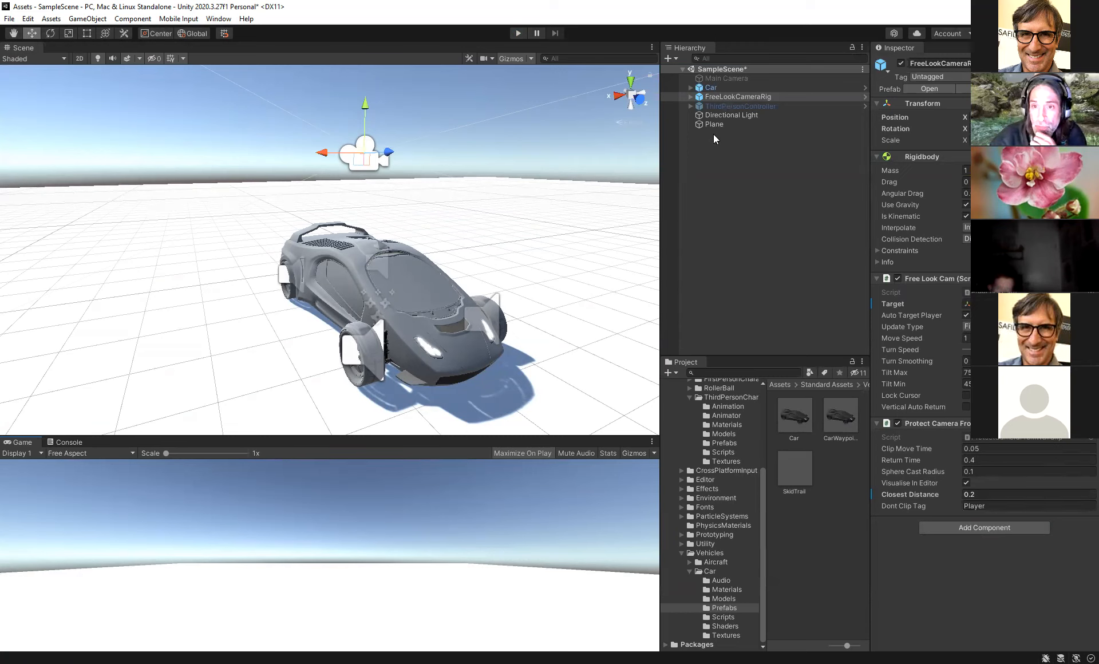
- Disable the FreeLookCameraRig and enable the Main Camera
{"action": "left_click", "coordinate": [727, 95]}
{"action": "left_click", "coordinate": [901, 63]}
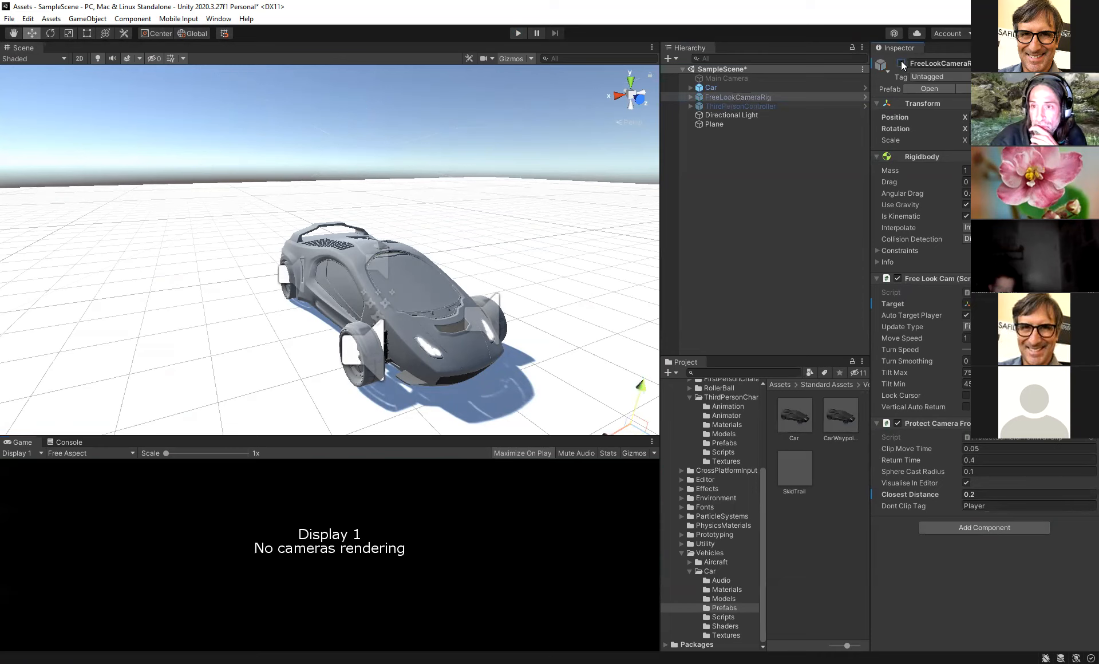
{"action": "left_click", "coordinate": [740, 77]}
{"action": "left_click", "coordinate": [901, 63]}
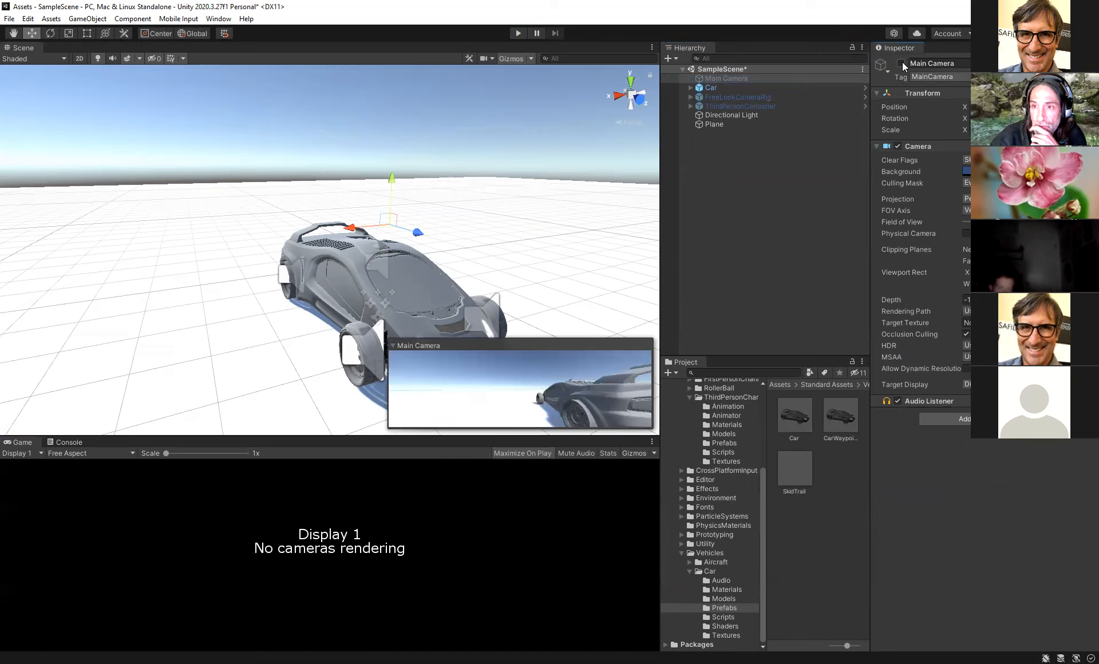
- Move the Main Camera behind the car and tilt it down, setting its X rotation to 20
{"action": "right_click_drag", "start_coordinate": [371, 209], "coordinate": [499, 279]}
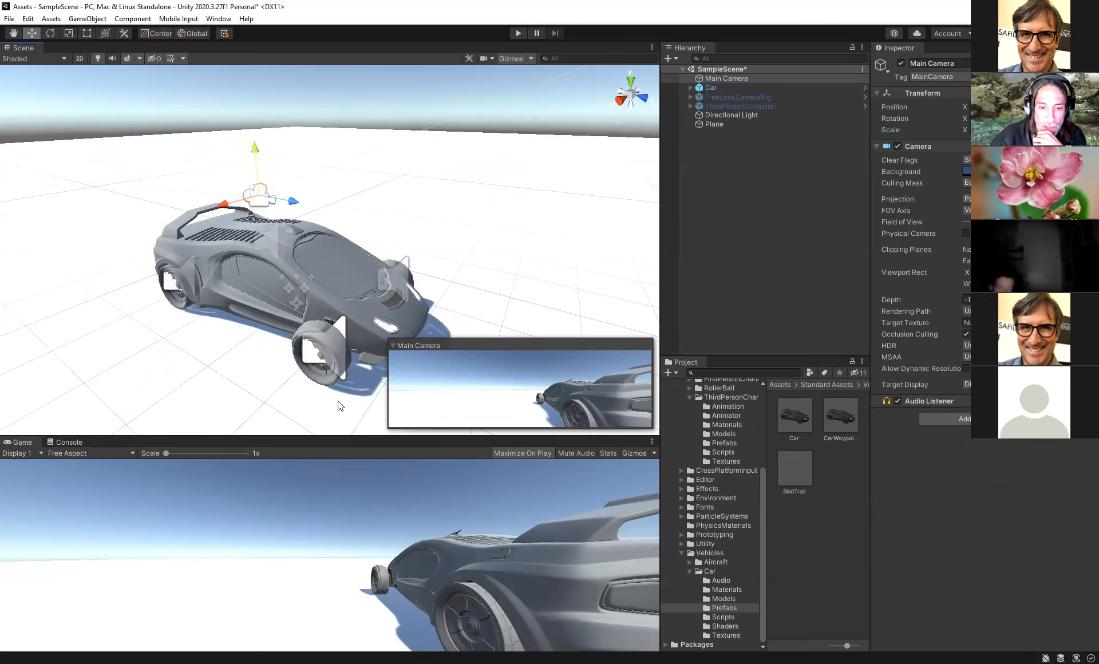
{"action": "left_click_drag", "start_coordinate": [355, 438], "coordinate": [361, 389]}
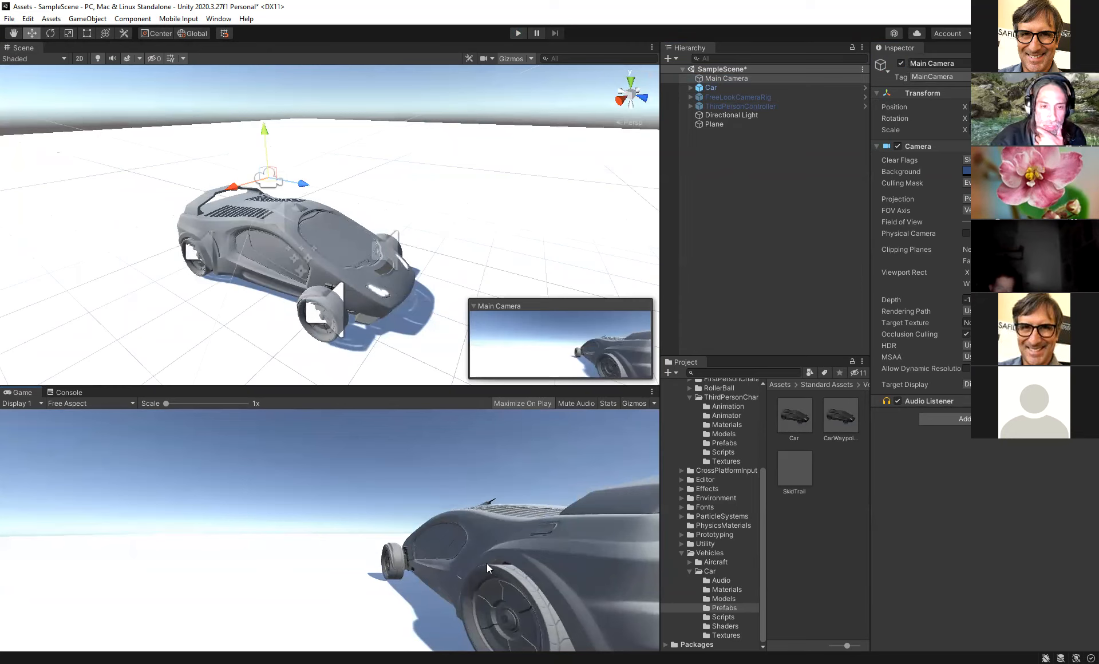
{"action": "left_click_drag", "start_coordinate": [236, 193], "coordinate": [155, 222]}
{"action": "left_click_drag", "start_coordinate": [227, 210], "coordinate": [185, 205]}
{"action": "left_click_drag", "start_coordinate": [155, 151], "coordinate": [149, 111]}
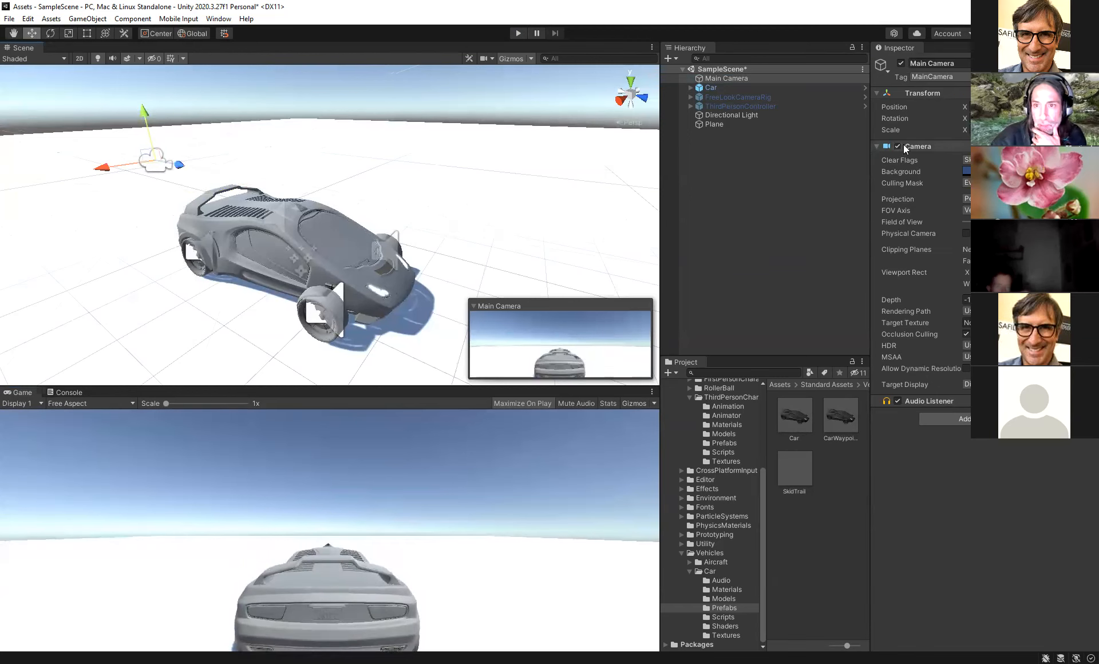
{"action": "left_click_drag", "start_coordinate": [965, 120], "coordinate": [1070, 119]}
{"action": "left_click_drag", "start_coordinate": [10, 129], "coordinate": [257, 1]}
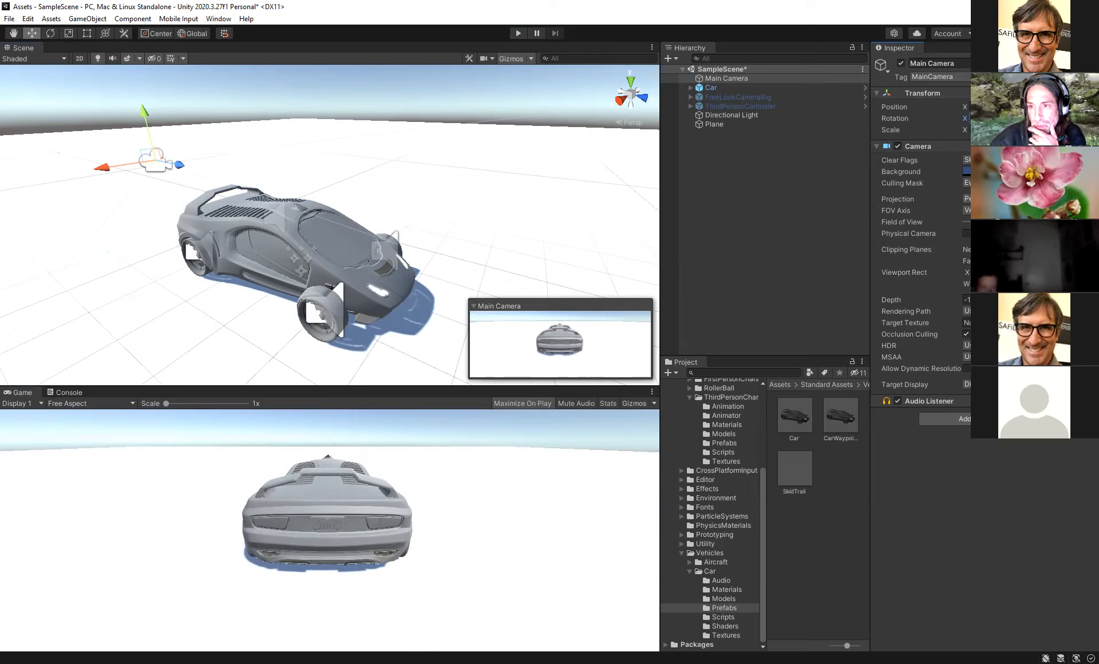
{"action": "type", "text": "20"}
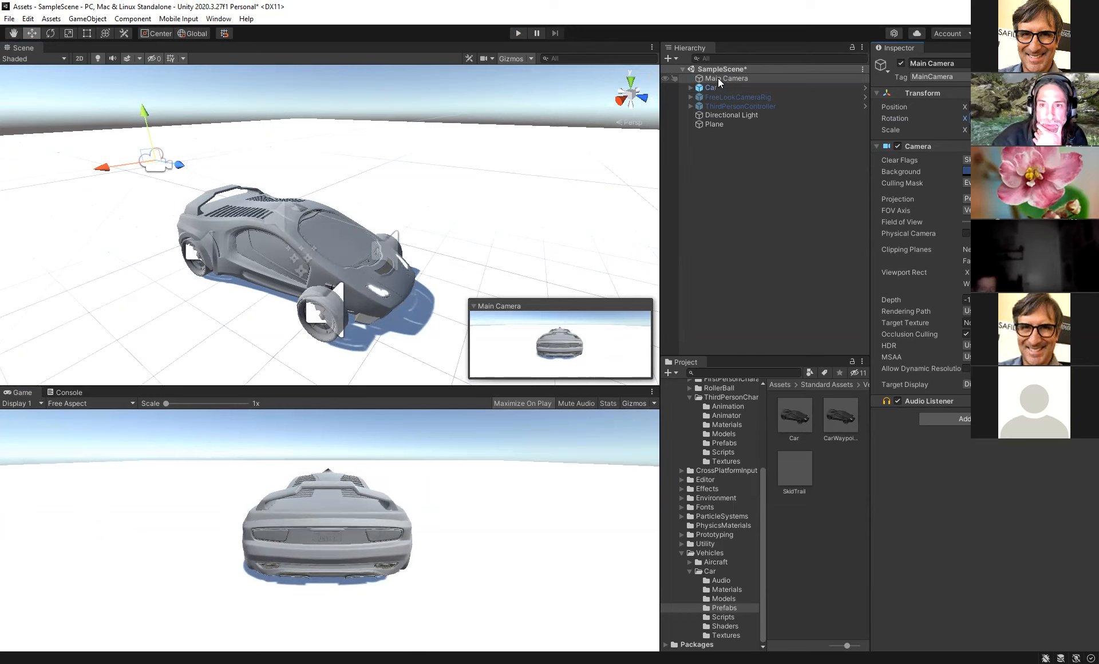
- Parent the Main Camera to the Car and play-test driving with the attached camera
{"action": "left_click_drag", "start_coordinate": [721, 78], "coordinate": [722, 87]}
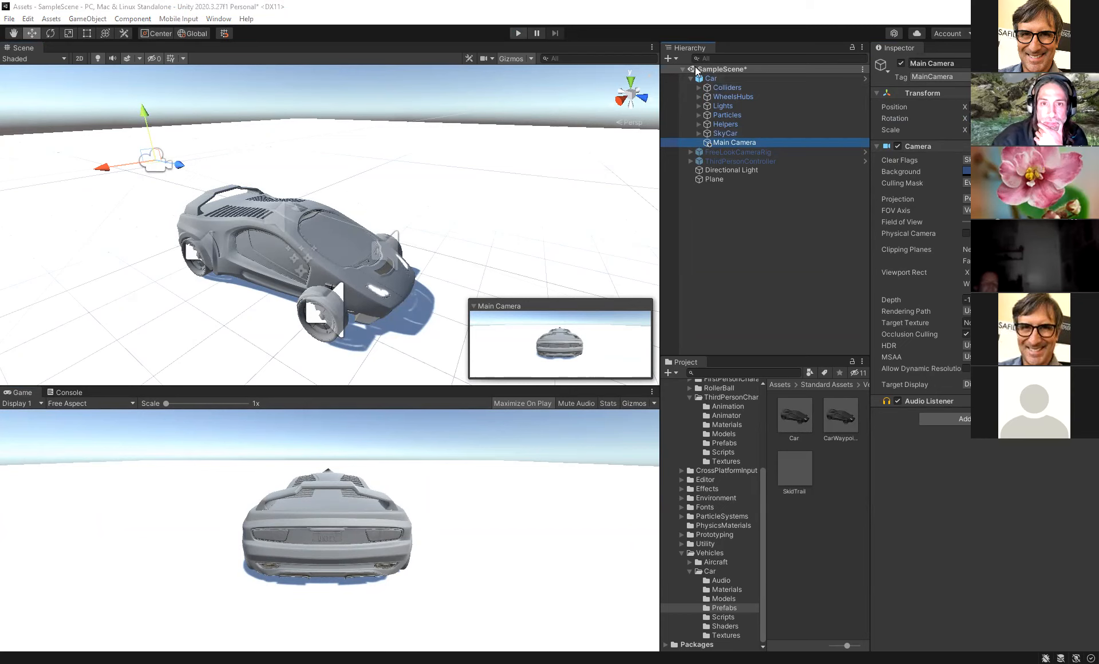
{"action": "left_click", "coordinate": [518, 33]}
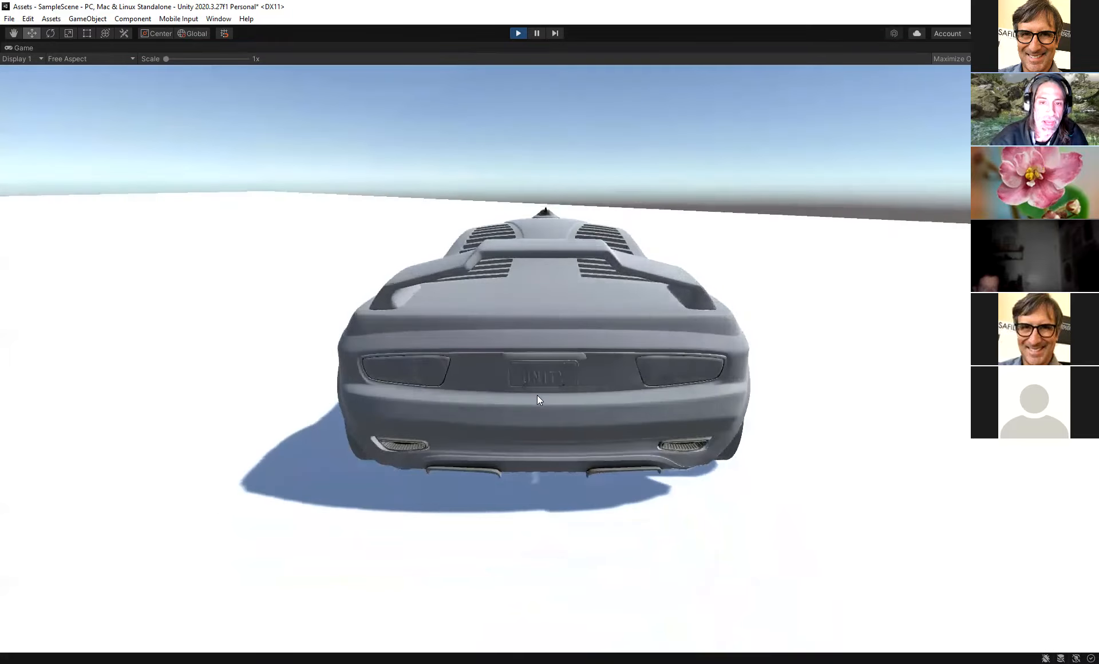
{"action": "key", "text": "s"}
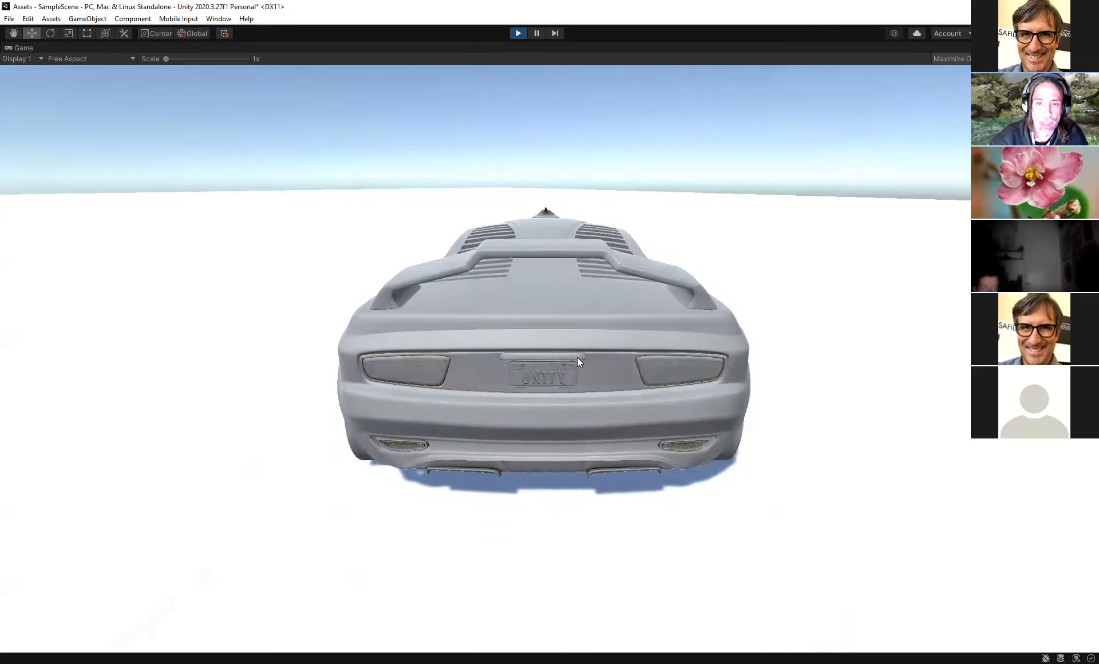
{"action": "key", "text": "s"}
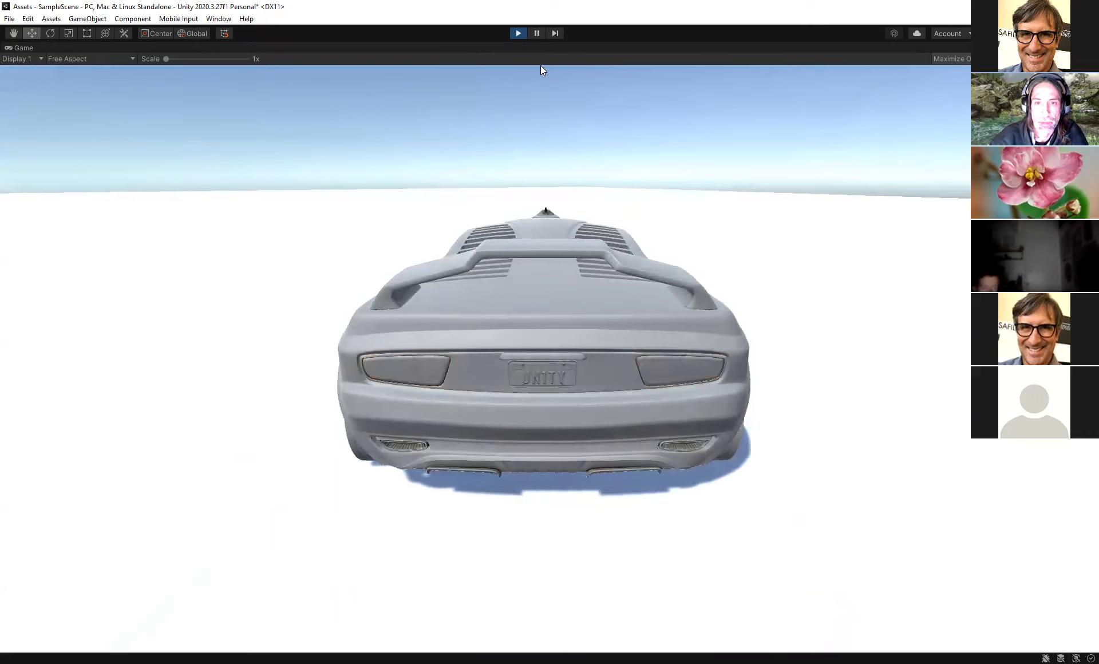
{"action": "key", "text": "s"}
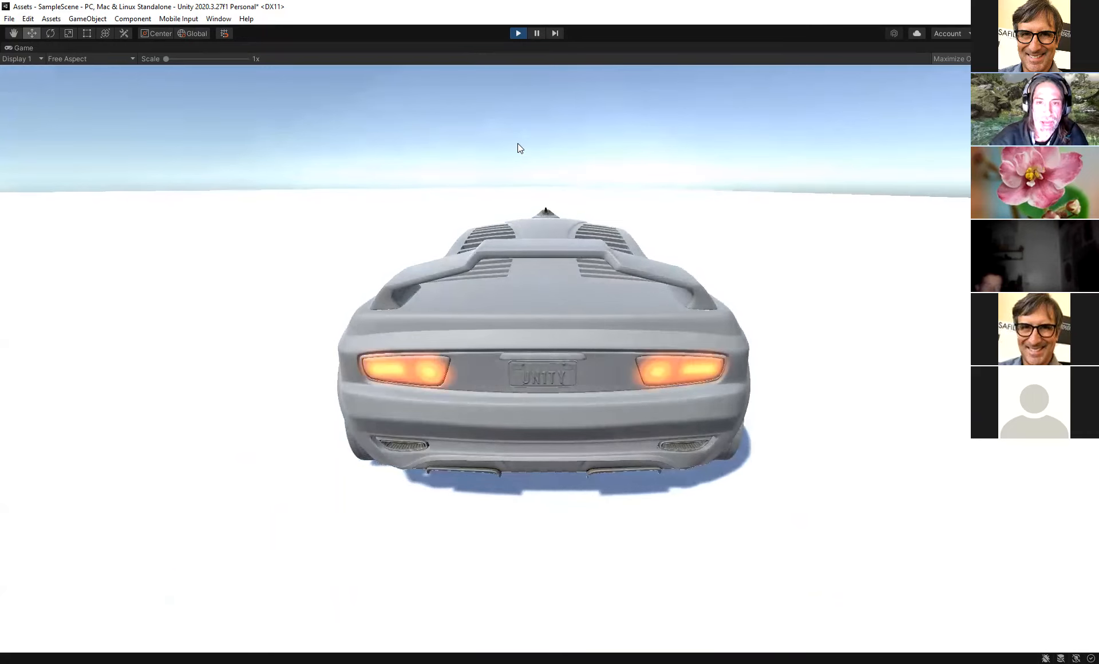
{"action": "left_click", "coordinate": [518, 33]}
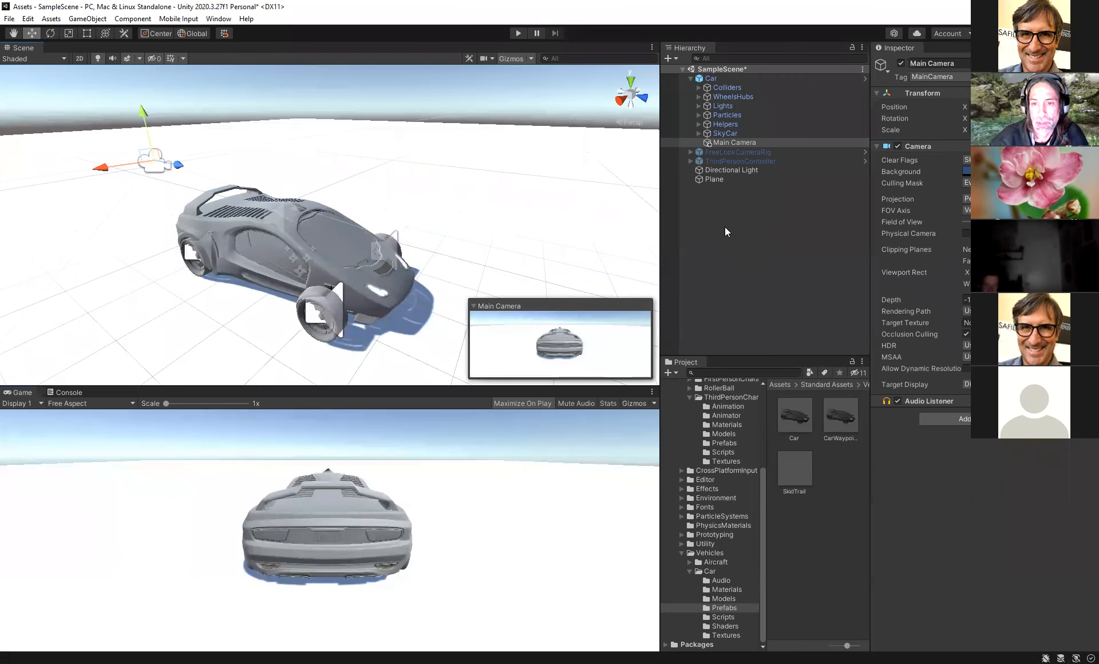
- Create a 3D cube and move it onto the plane beside the car
{"action": "right_click", "coordinate": [725, 227]}
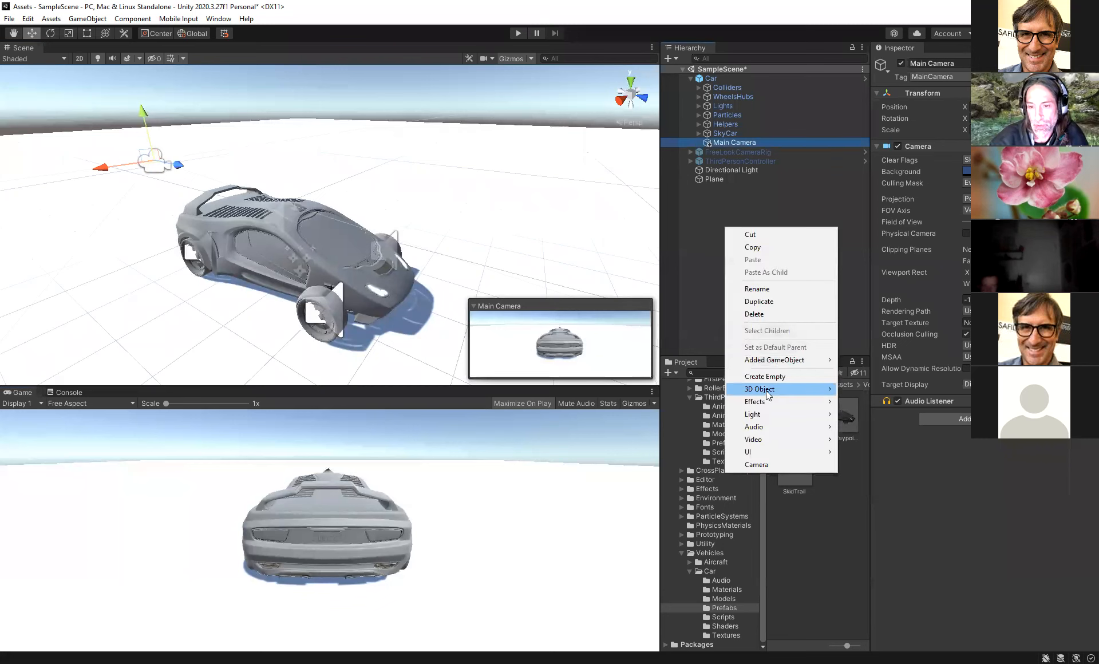
{"action": "mouse_move", "coordinate": [766, 391]}
{"action": "left_click", "coordinate": [861, 388]}
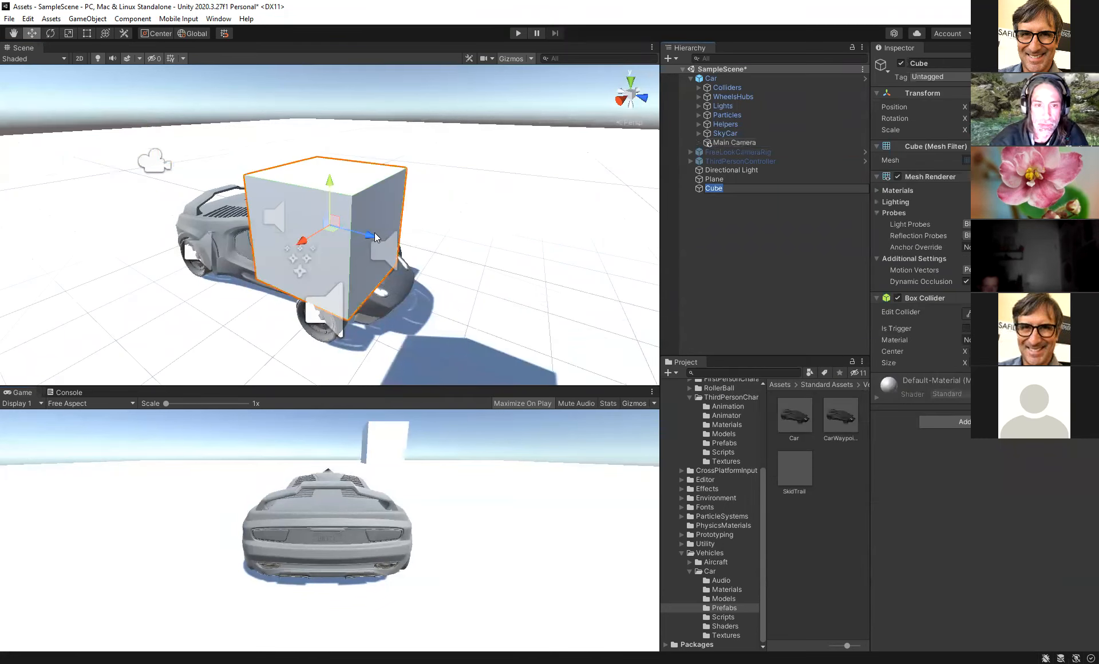
{"action": "right_click_drag", "start_coordinate": [321, 208], "coordinate": [377, 225]}
{"action": "scroll", "coordinate": [318, 227], "scroll_direction": "down", "scroll_amount": 3}
{"action": "left_click_drag", "start_coordinate": [287, 259], "coordinate": [538, 239], "text": "alt"}
{"action": "left_click_drag", "start_coordinate": [506, 197], "coordinate": [487, 242]}
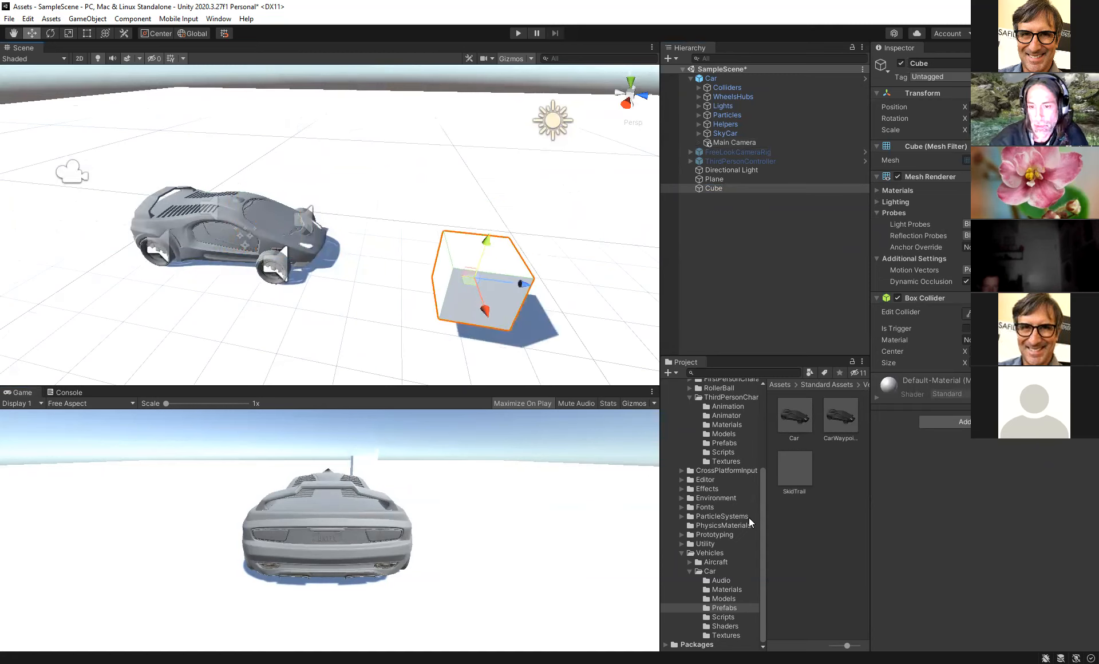
- Create a folder named _Materials in the Assets folder
{"action": "scroll", "coordinate": [704, 458], "scroll_direction": "up", "scroll_amount": 5}
{"action": "left_click", "coordinate": [691, 429]}
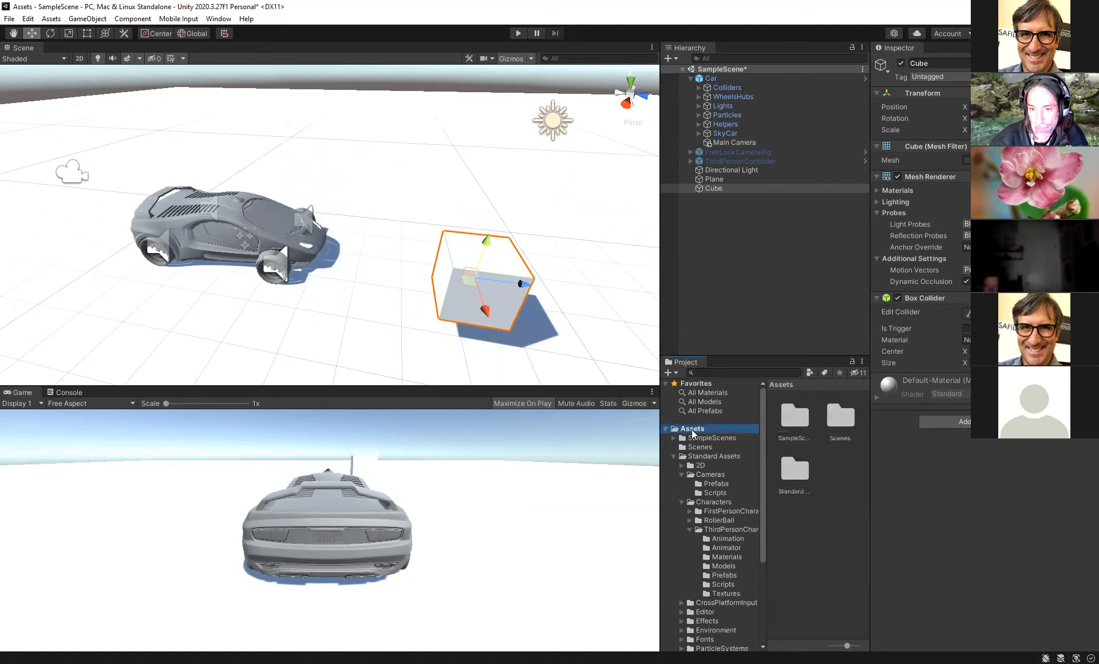
{"action": "right_click", "coordinate": [692, 433]}
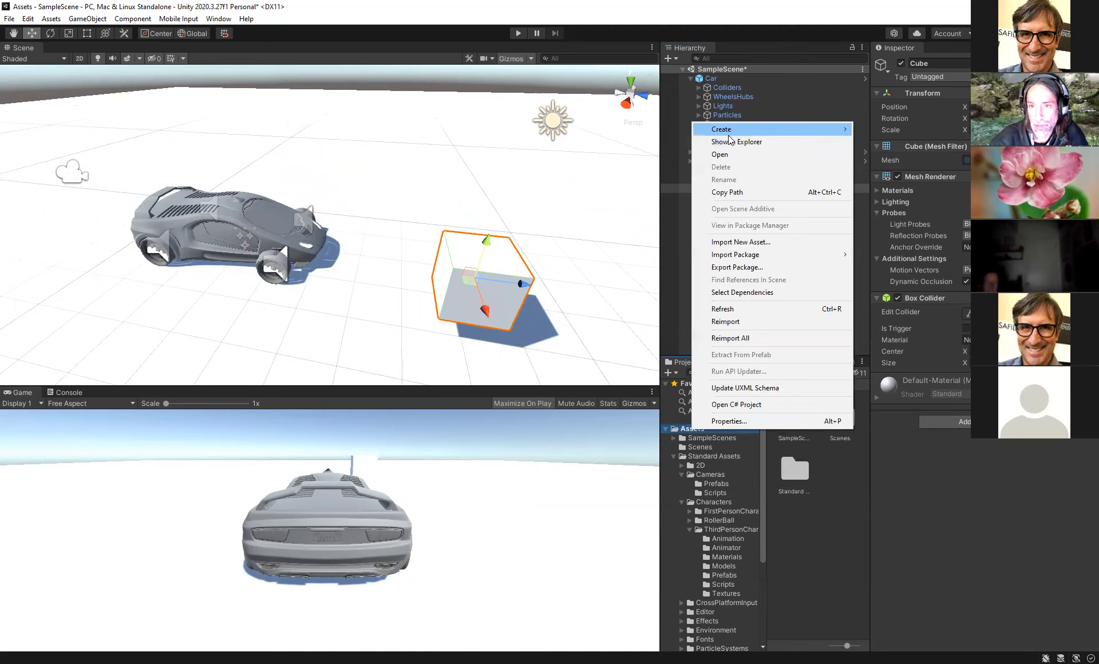
{"action": "mouse_move", "coordinate": [729, 135]}
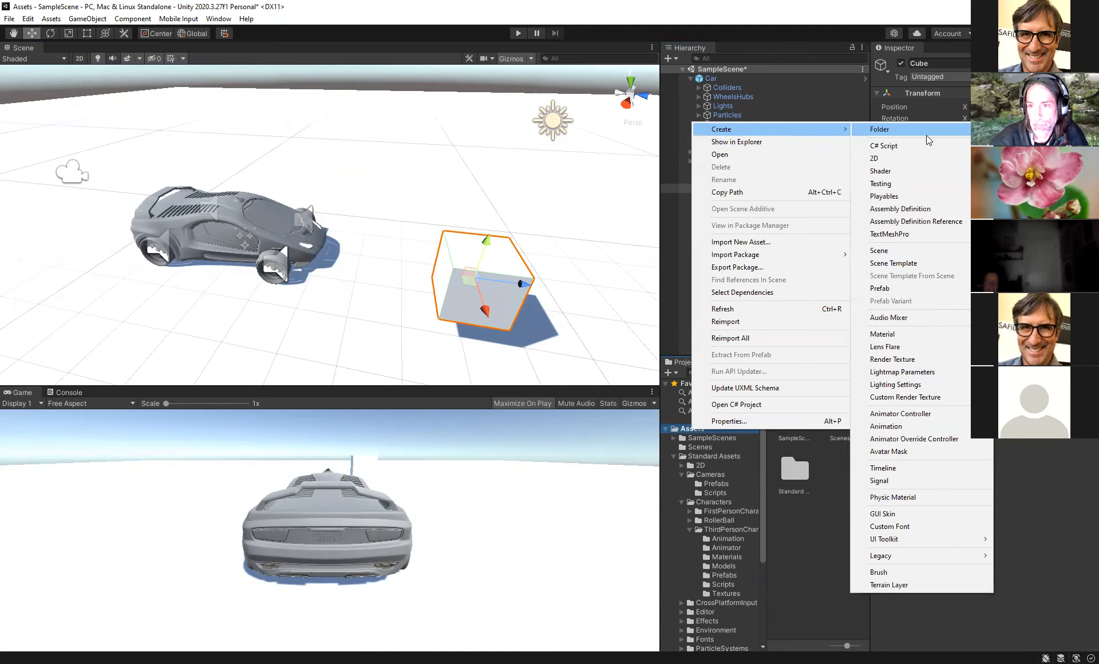
{"action": "left_click", "coordinate": [881, 130]}
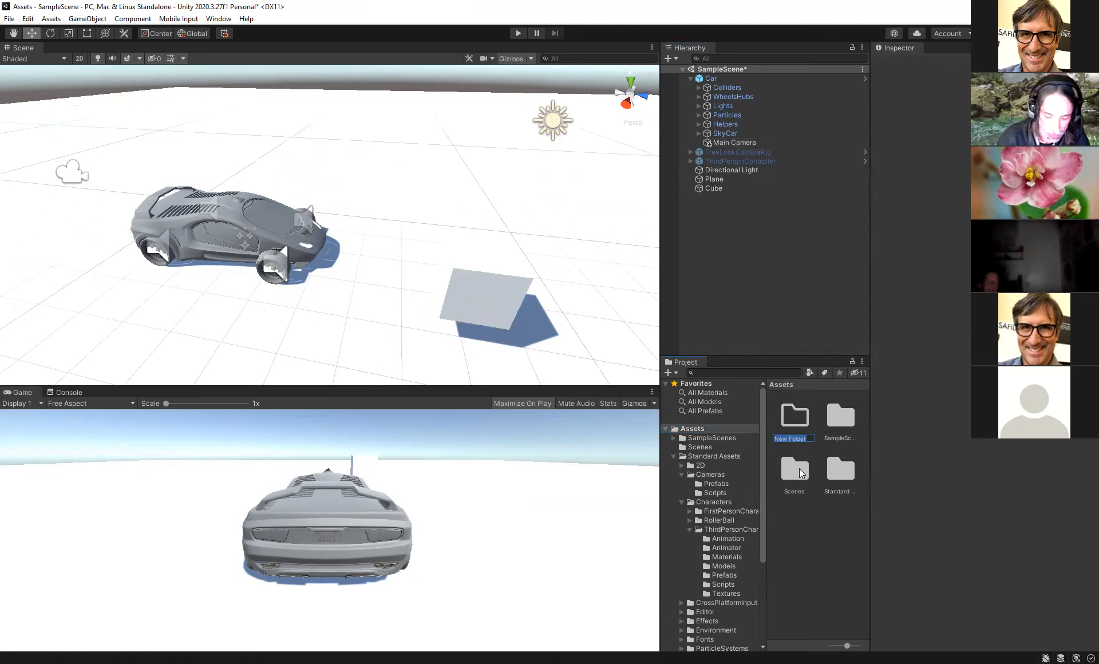
{"action": "key", "text": "BackSpace"}
{"action": "type", "text": "M"}
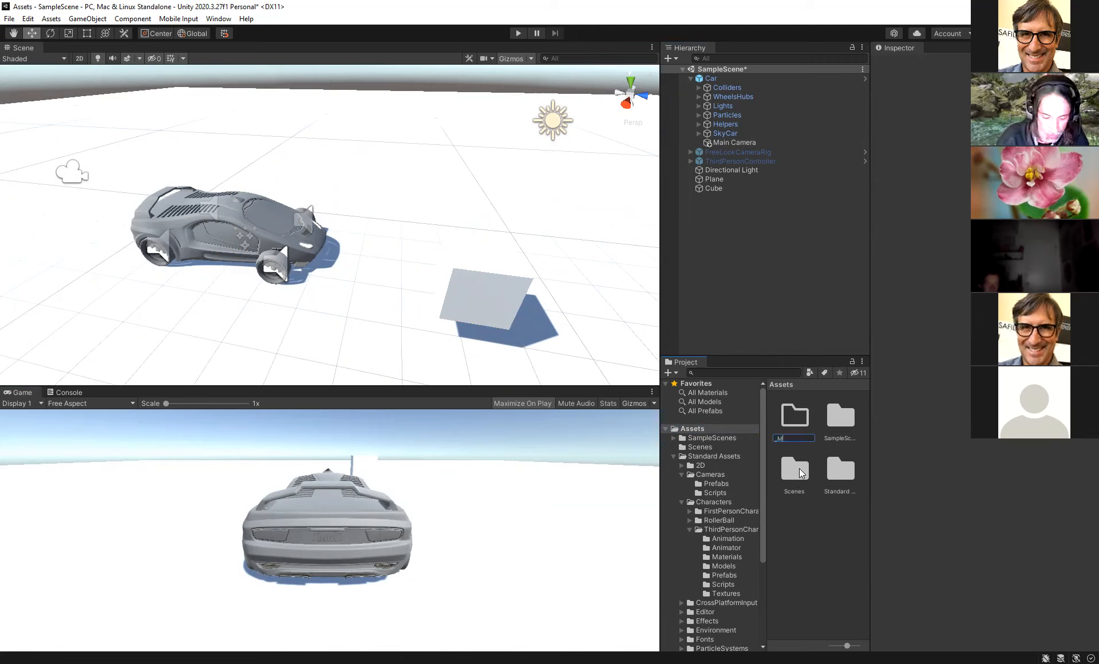
{"action": "type", "text": "aterials"}
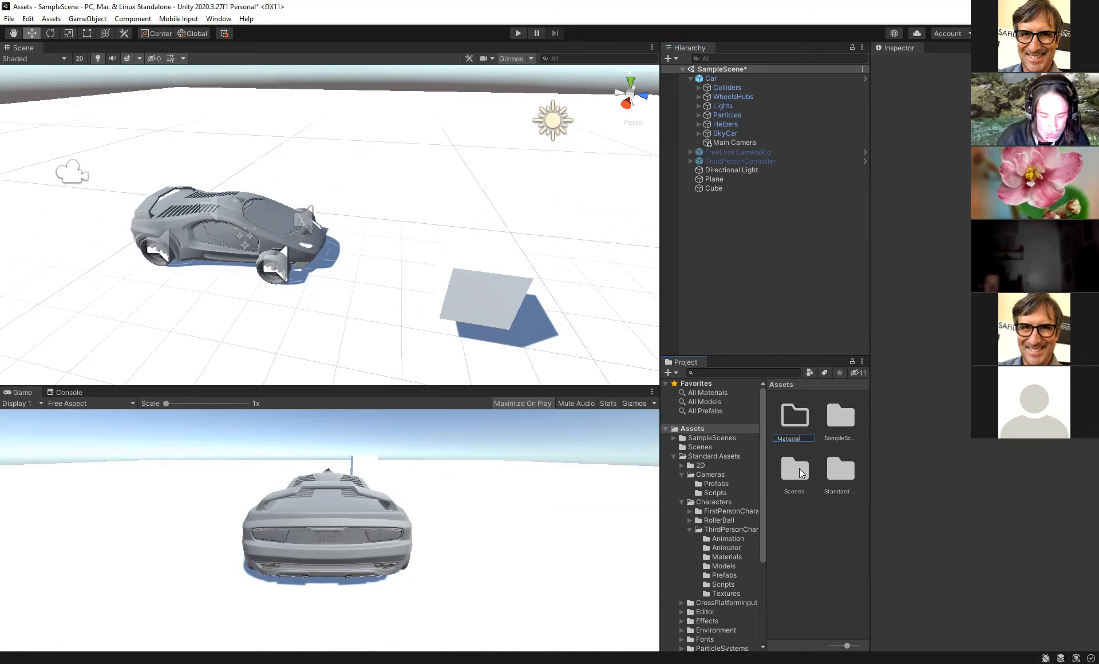
{"action": "key", "text": "Return"}
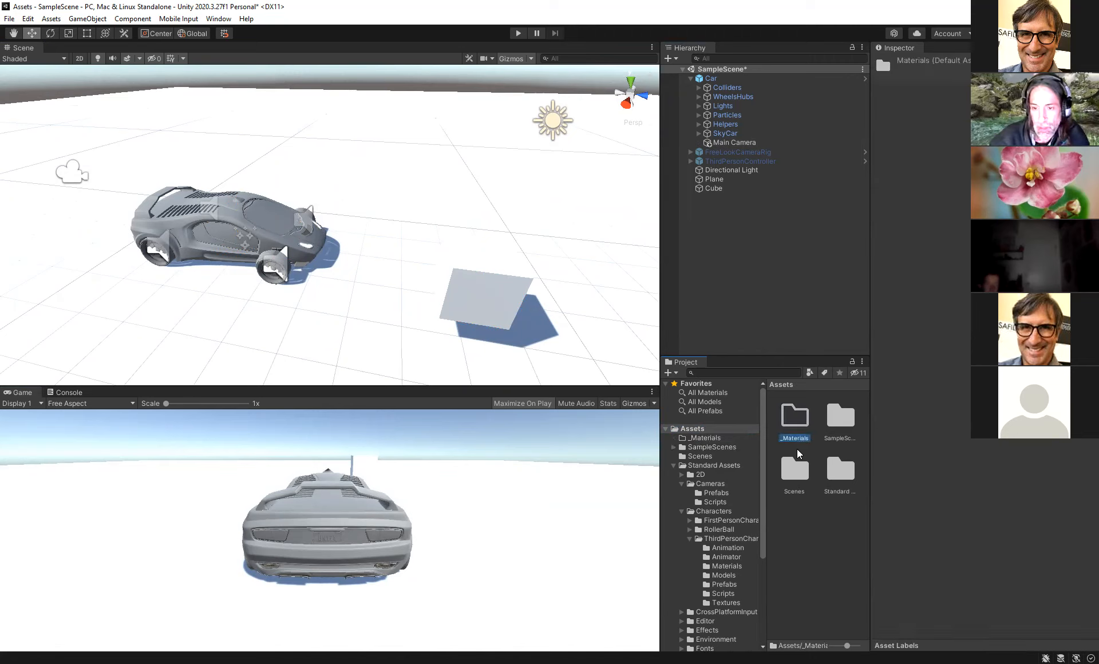
- Create a new material named Red inside the _Materials folder
{"action": "left_click", "coordinate": [707, 438]}
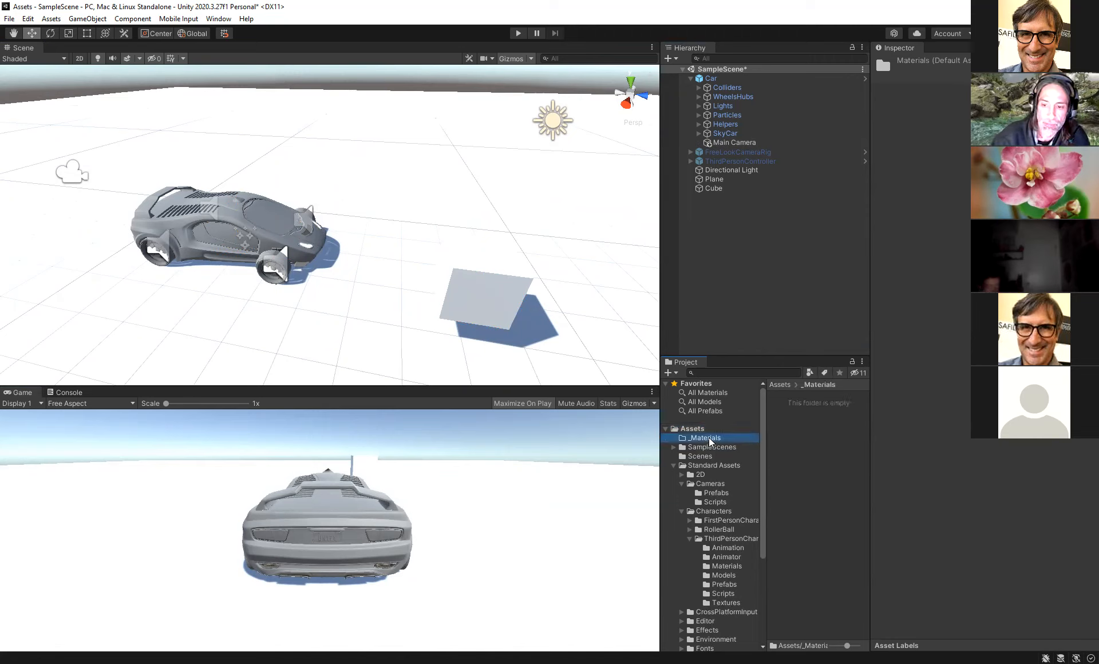
{"action": "right_click", "coordinate": [709, 437]}
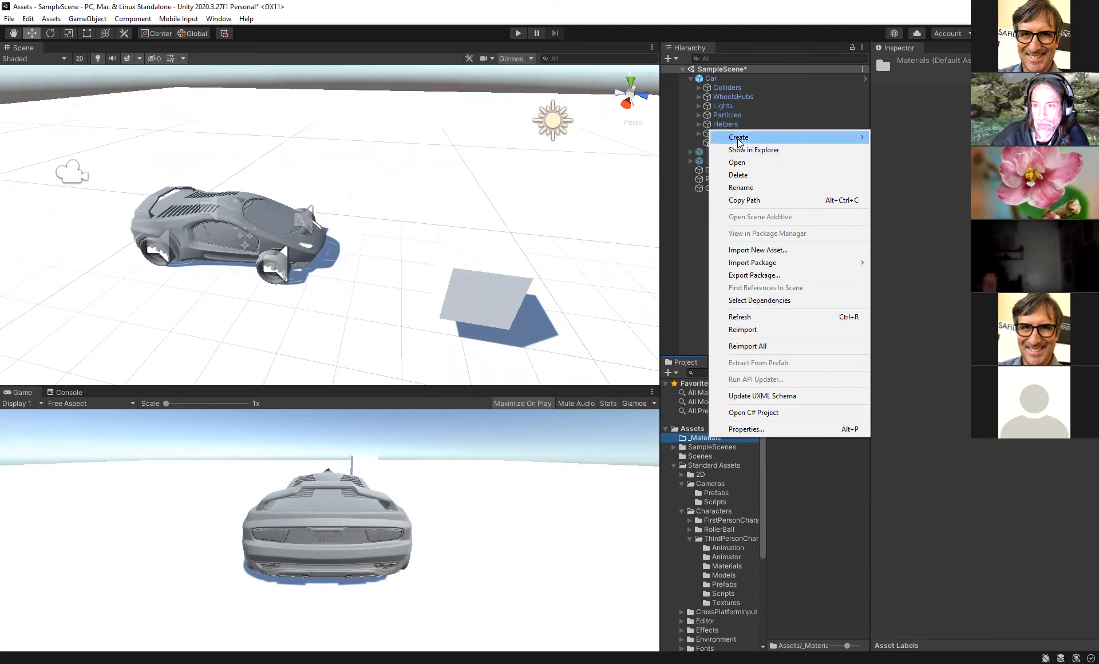
{"action": "mouse_move", "coordinate": [738, 142]}
{"action": "left_click", "coordinate": [910, 343]}
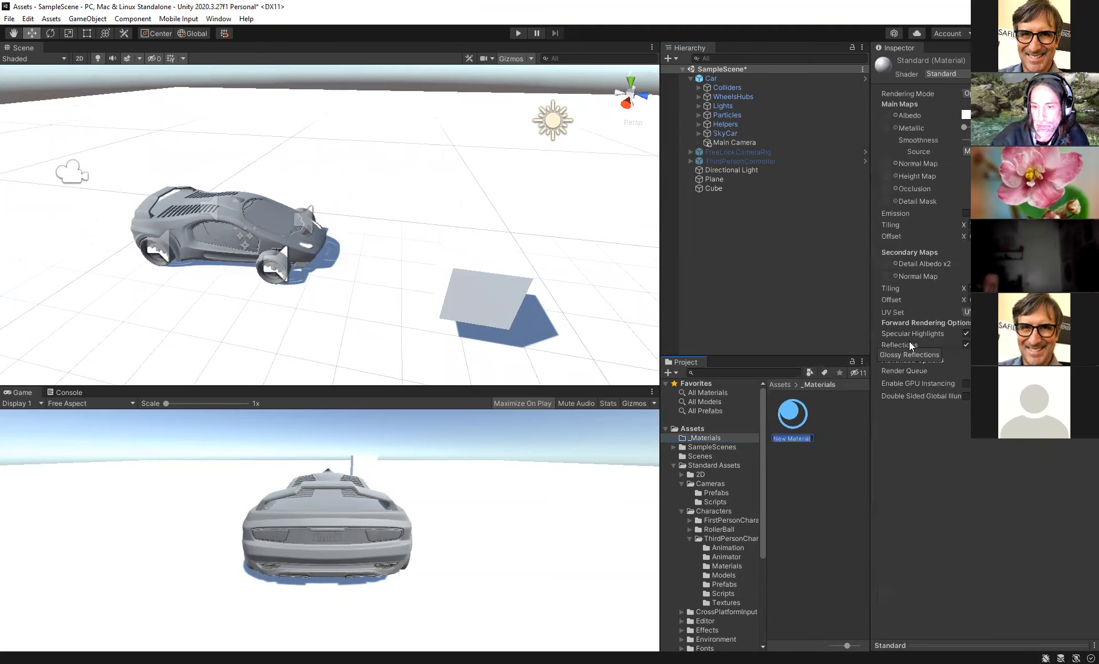
{"action": "type", "text": "Red"}
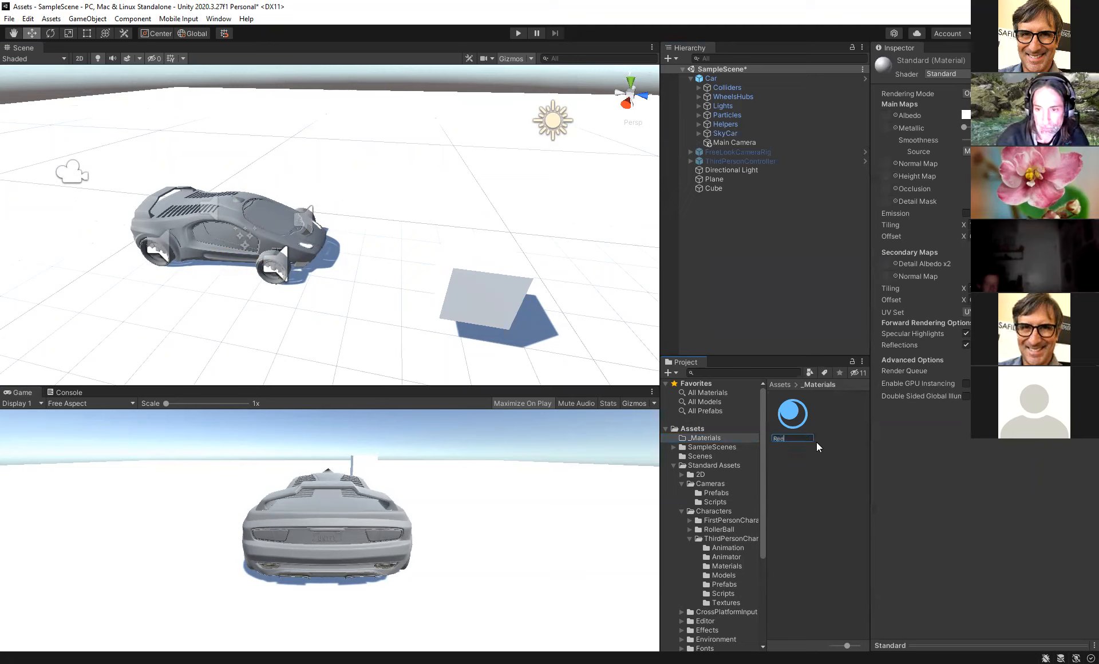
{"action": "key", "text": "Return"}
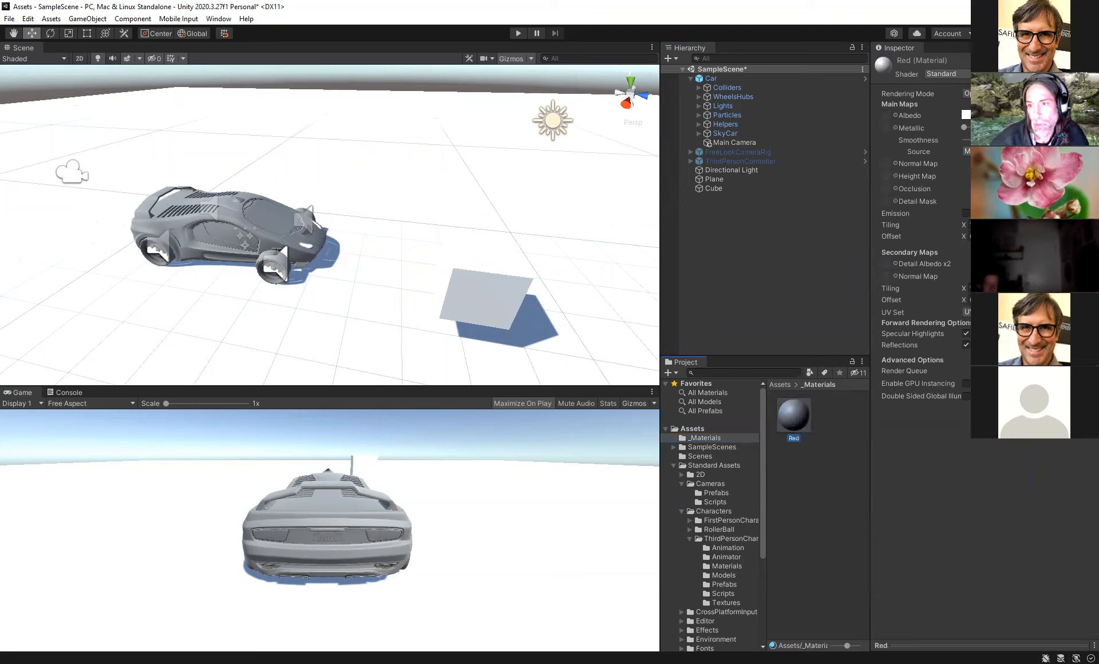
- Set the Red material's Albedo colour to red and apply the material to the cube
{"action": "left_click", "coordinate": [990, 115]}
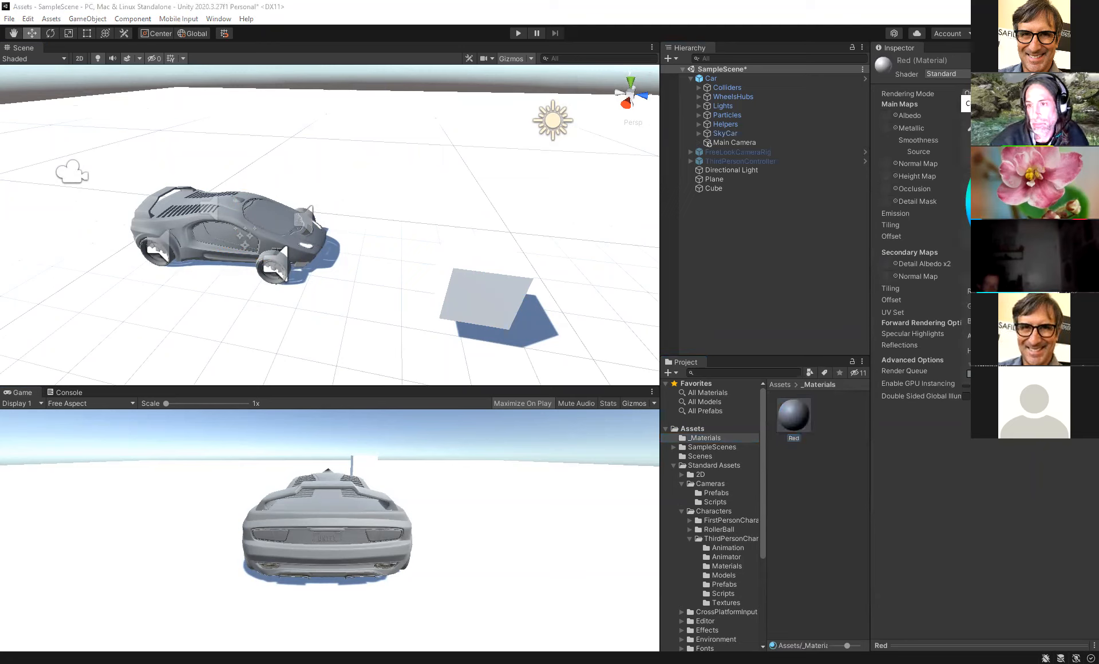
{"action": "left_click", "coordinate": [1049, 178]}
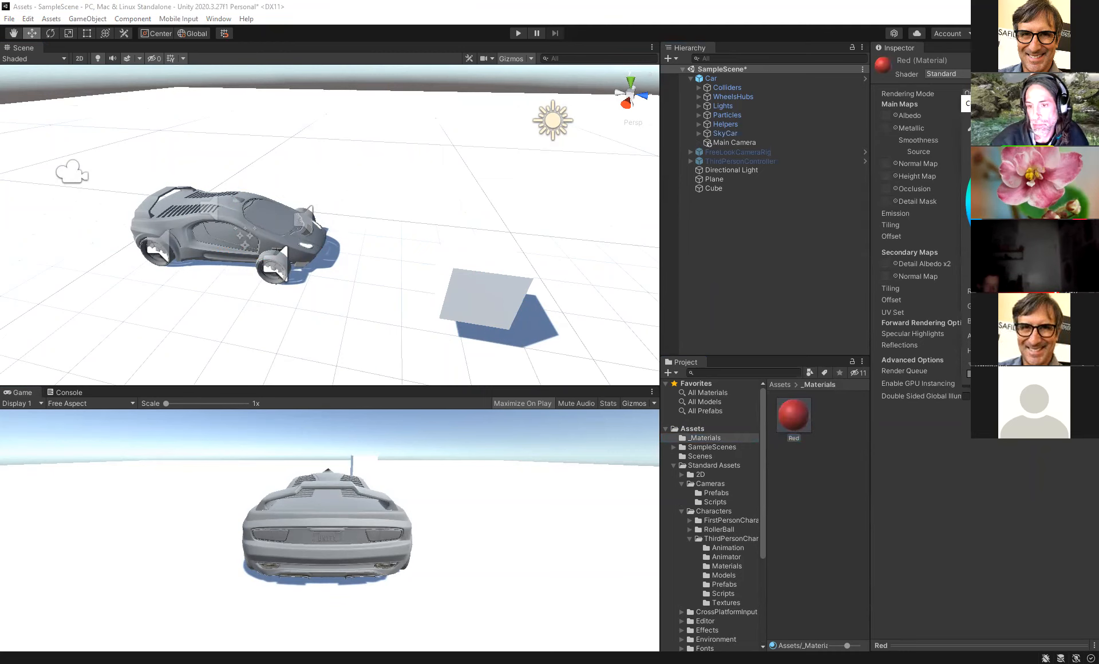
{"action": "left_click_drag", "start_coordinate": [793, 417], "coordinate": [470, 290]}
{"action": "right_click_drag", "start_coordinate": [416, 288], "coordinate": [474, 271]}
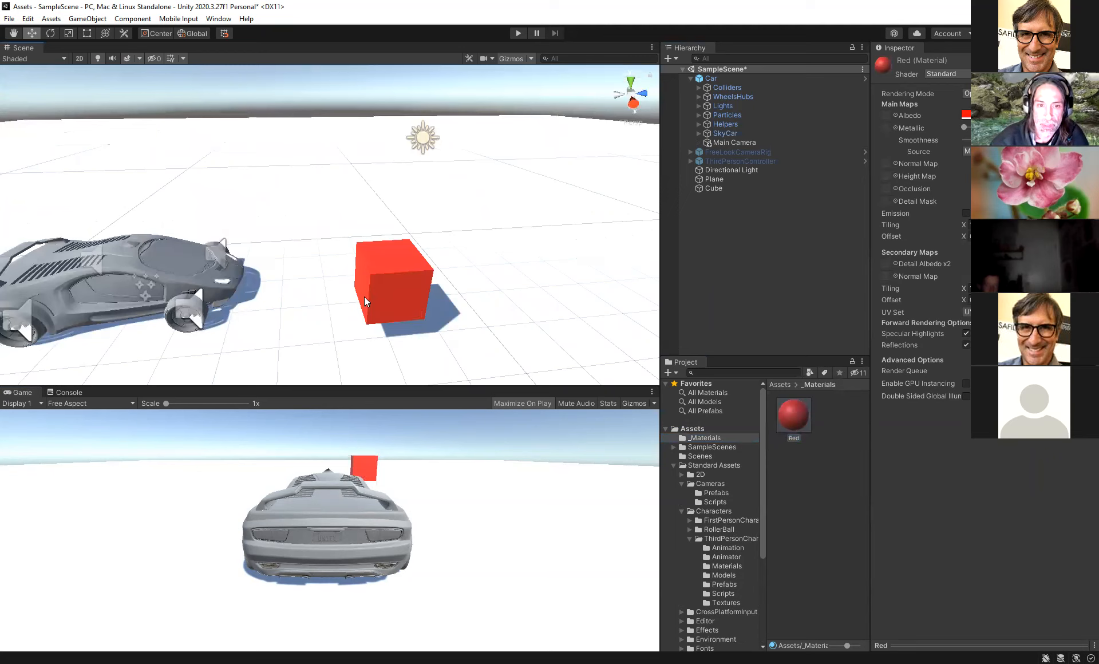
- Stretch the red cube vertically into a tall pillar beside the car
{"action": "left_click", "coordinate": [711, 188]}
{"action": "left_click_drag", "start_coordinate": [429, 276], "coordinate": [658, 227]}
{"action": "key", "text": "f"}
{"action": "left_click_drag", "start_coordinate": [453, 189], "coordinate": [451, 218]}
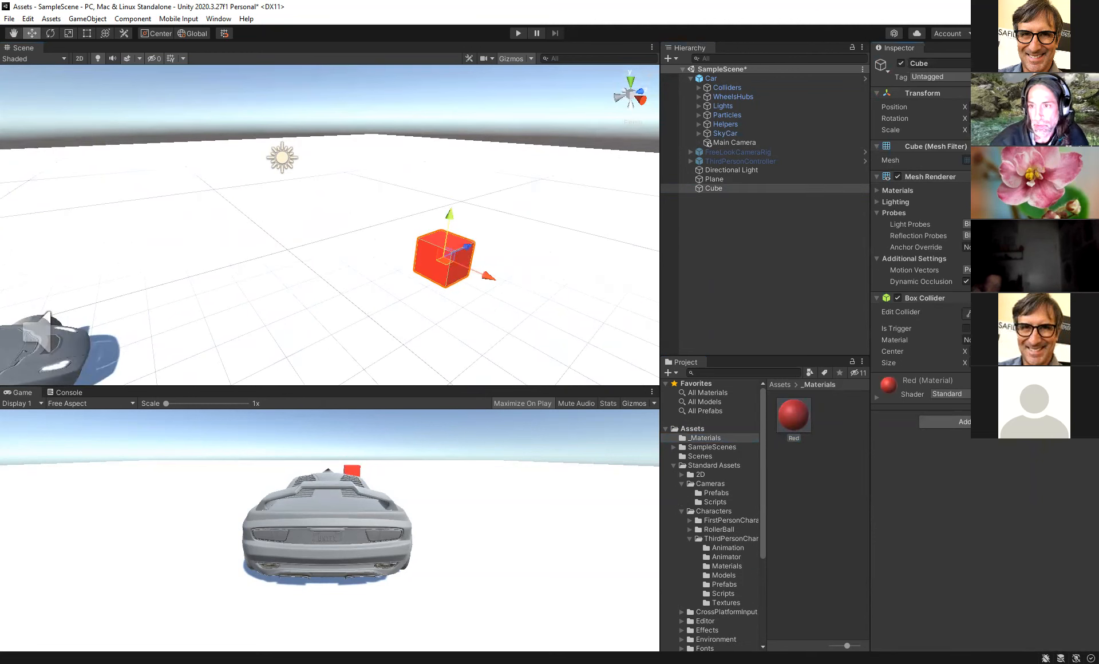
{"action": "type", "text": "4"}
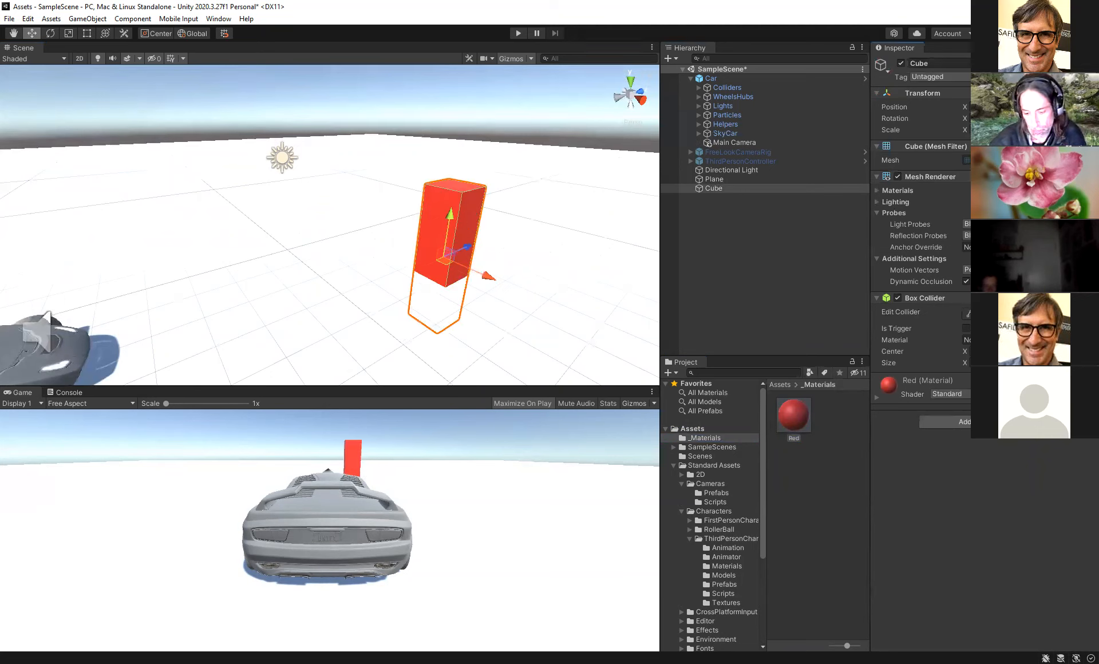
{"action": "left_click_drag", "start_coordinate": [449, 216], "coordinate": [464, 158]}
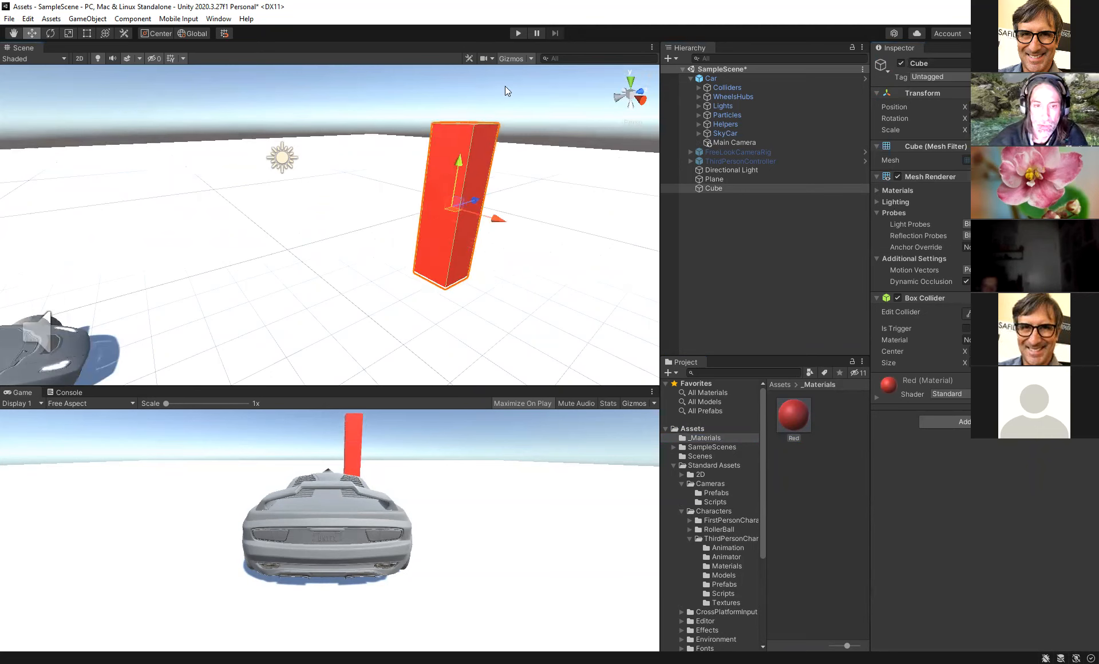
- Enter Play mode, drive the car around the pillar, and stop playing
{"action": "left_click", "coordinate": [519, 34]}
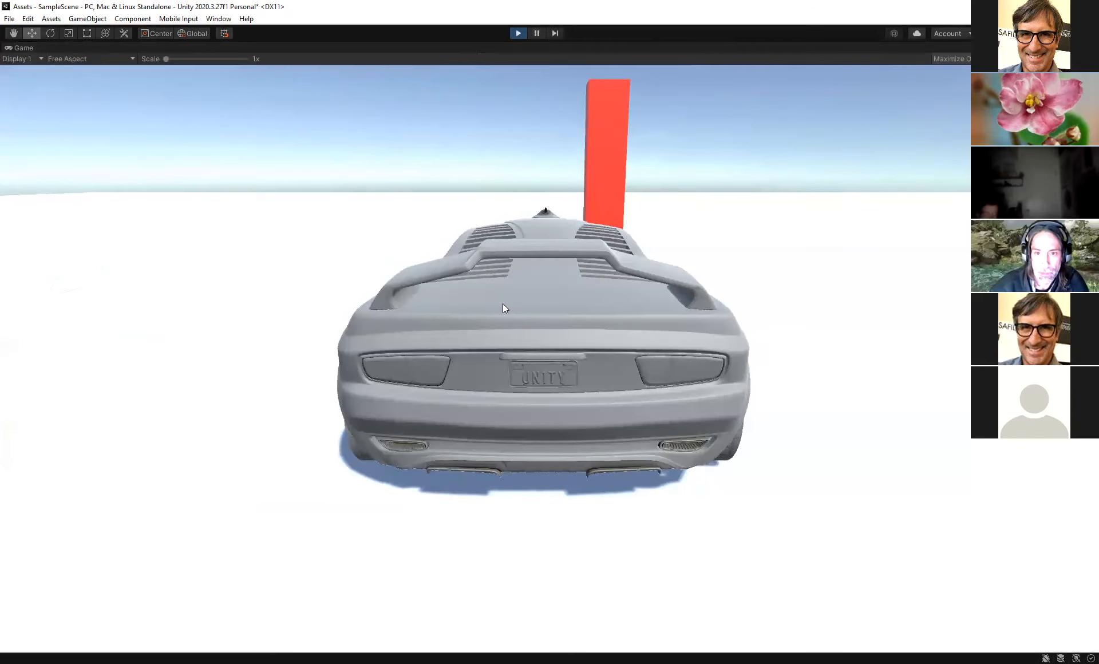
{"action": "key", "text": "d"}
{"action": "key", "text": "a"}
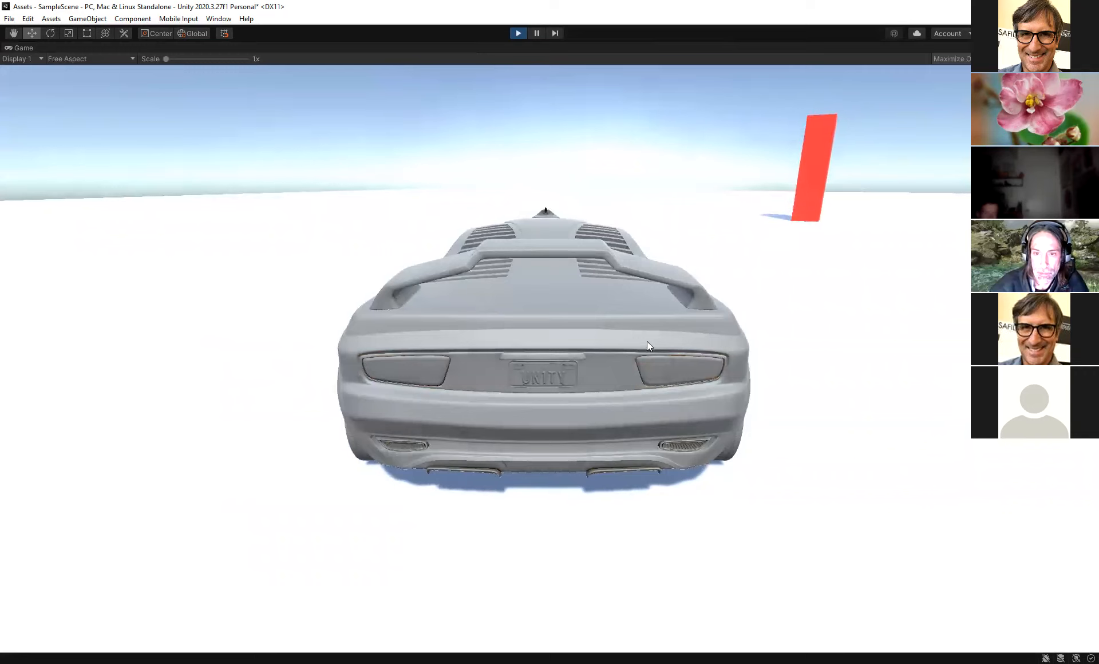
{"action": "key", "text": "w"}
{"action": "key", "text": "d"}
{"action": "key", "text": "d"}
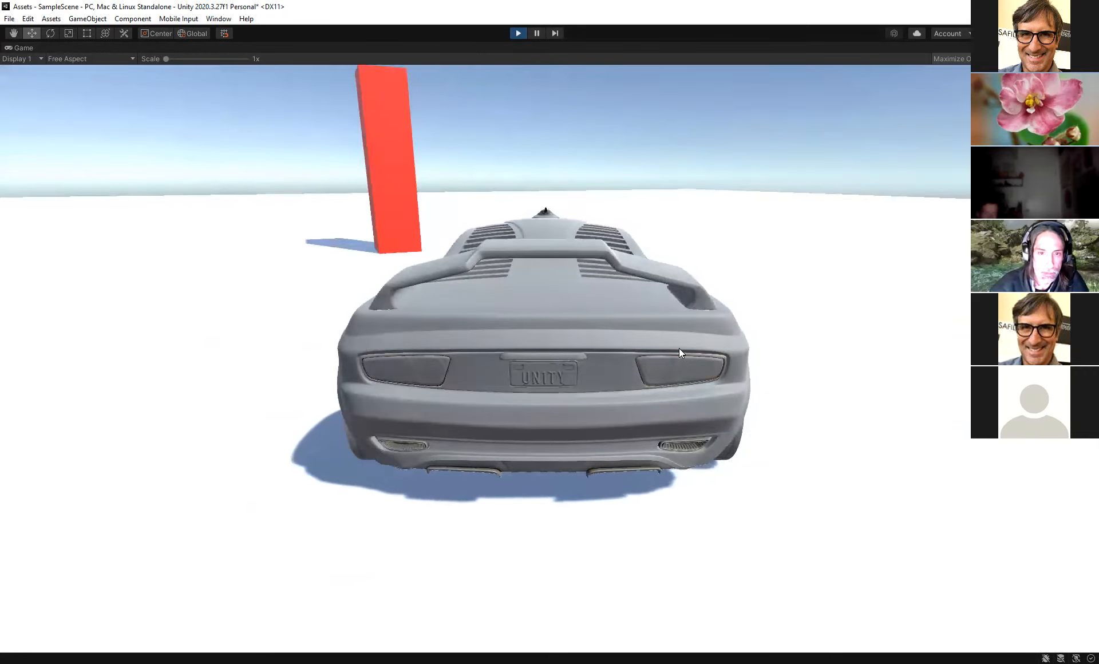
{"action": "key", "text": "a"}
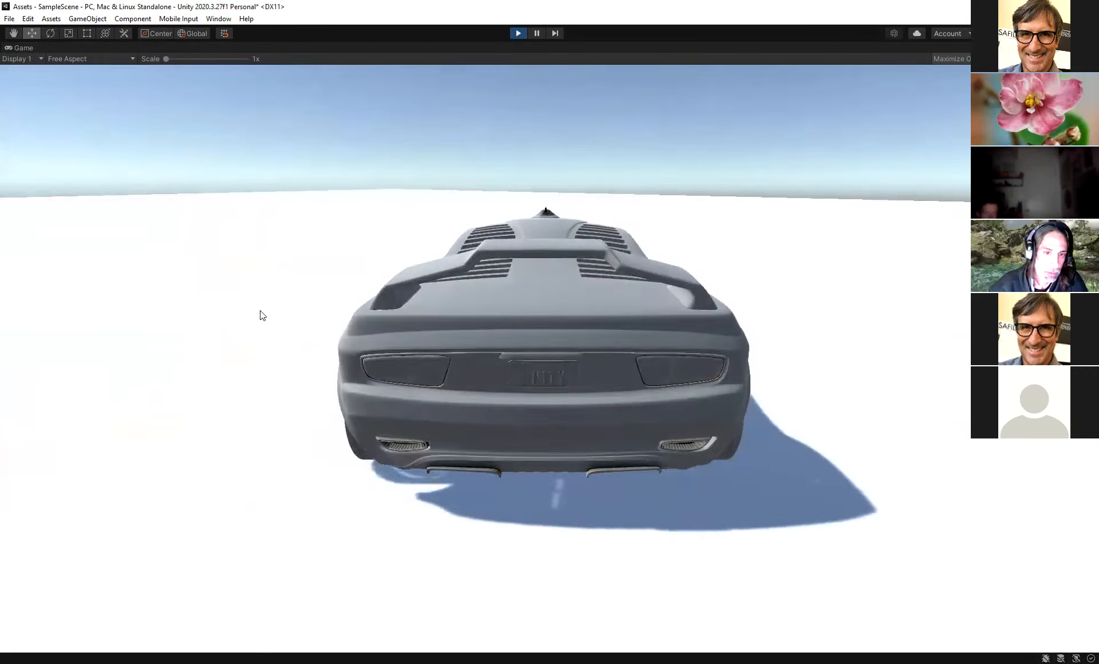
{"action": "key", "text": "a"}
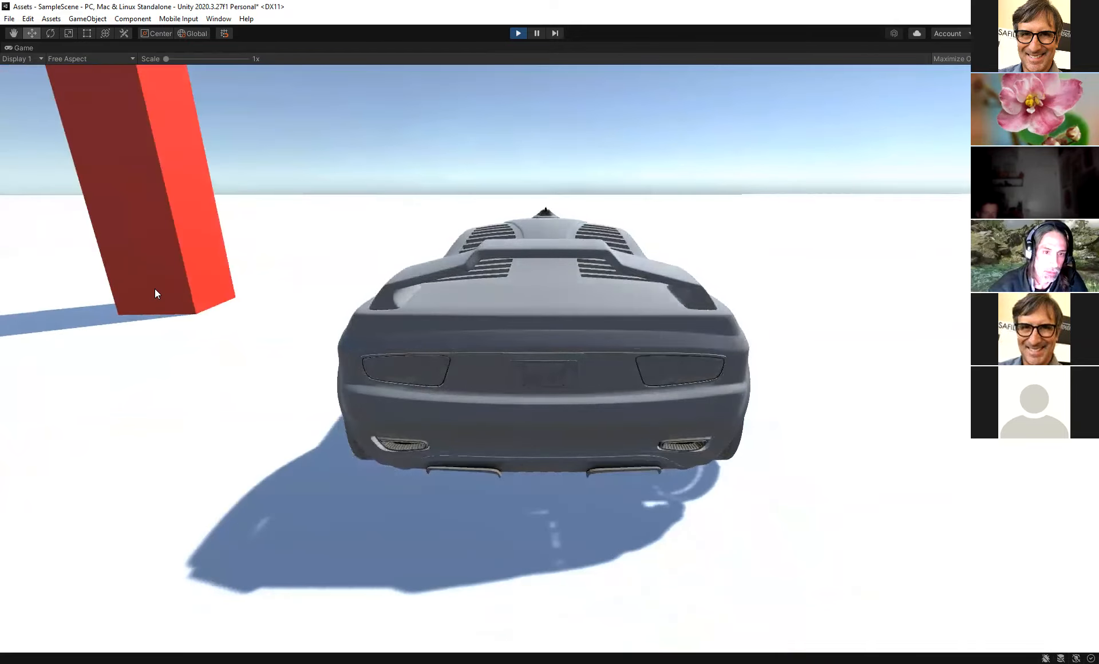
{"action": "key", "text": "a"}
{"action": "key", "text": "d"}
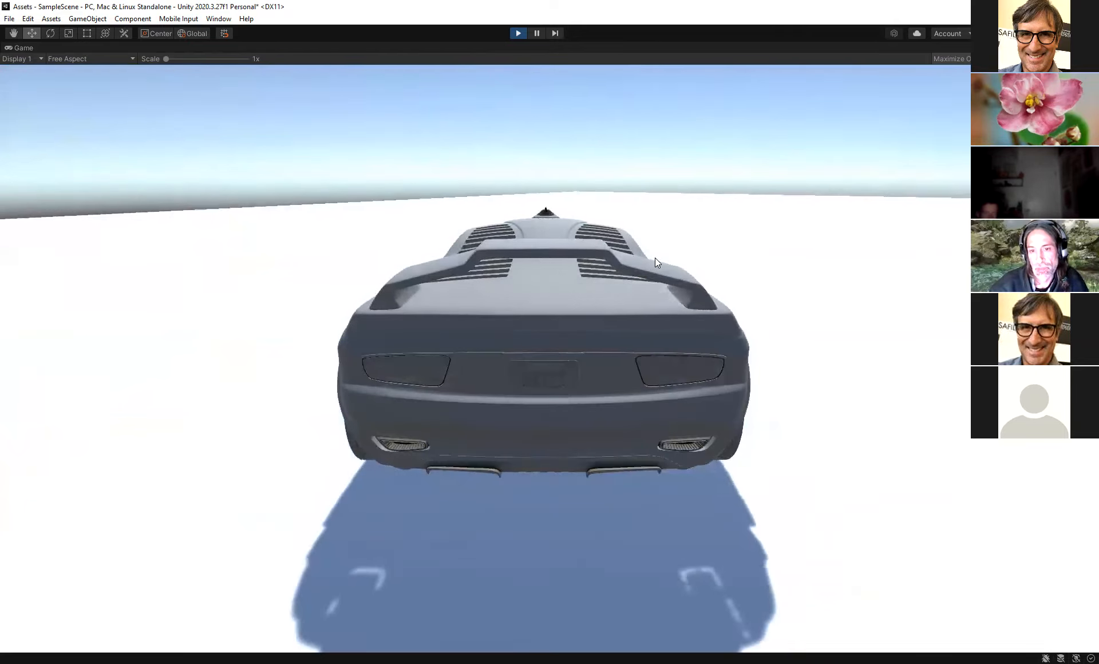
{"action": "key", "text": "d"}
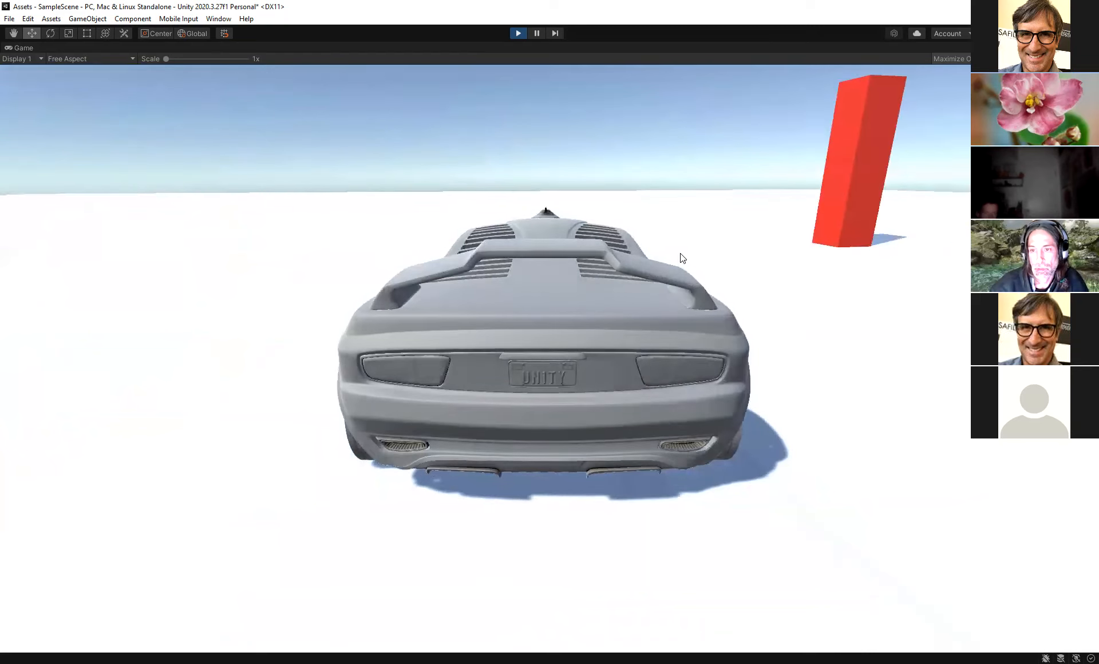
{"action": "key", "text": "ctrl+p"}
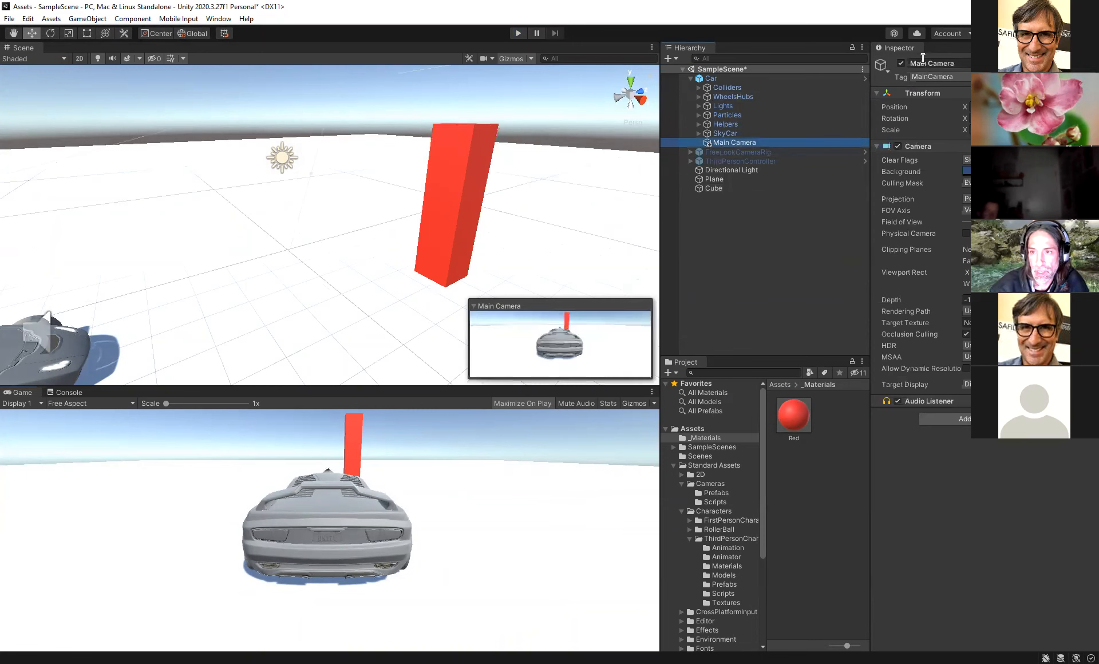
- Deactivate the car's Main Camera and activate the FreeLookCameraRig
{"action": "left_click", "coordinate": [901, 63]}
{"action": "left_click", "coordinate": [731, 153]}
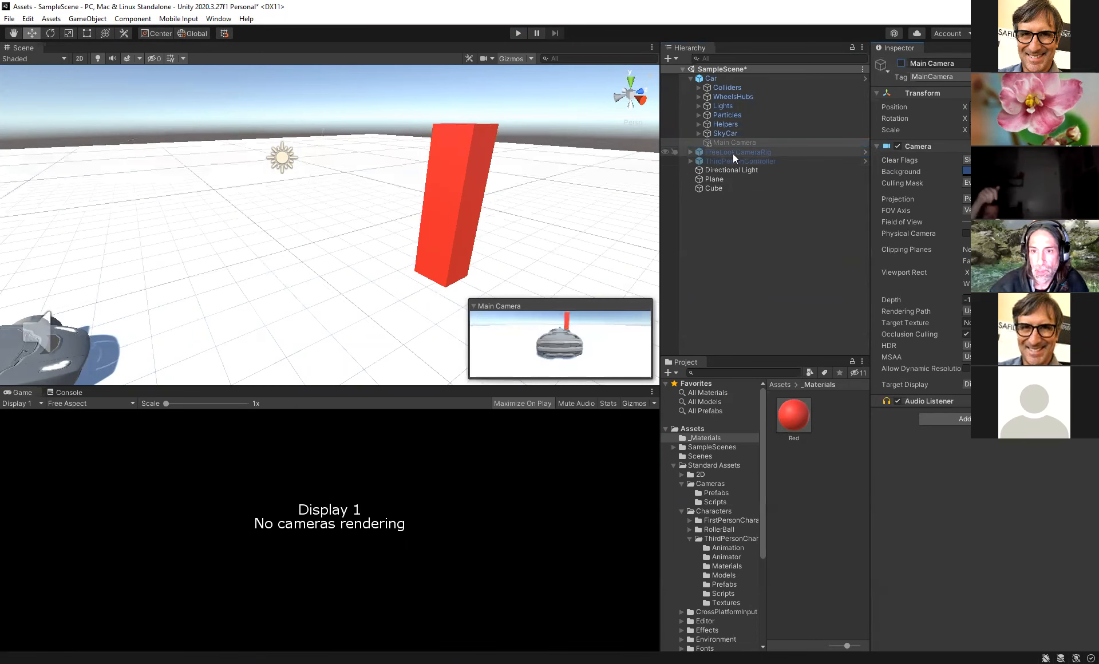
{"action": "left_click", "coordinate": [901, 63]}
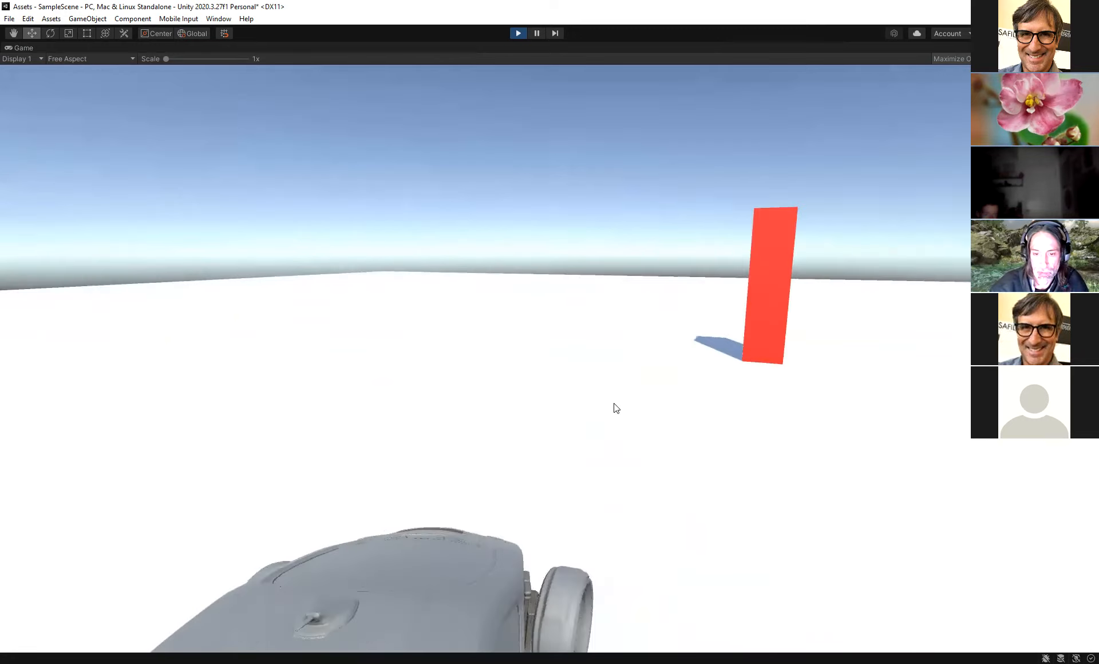
- Drive the car in Play mode with the free-look camera following, then stop playing
{"action": "key", "text": "w"}
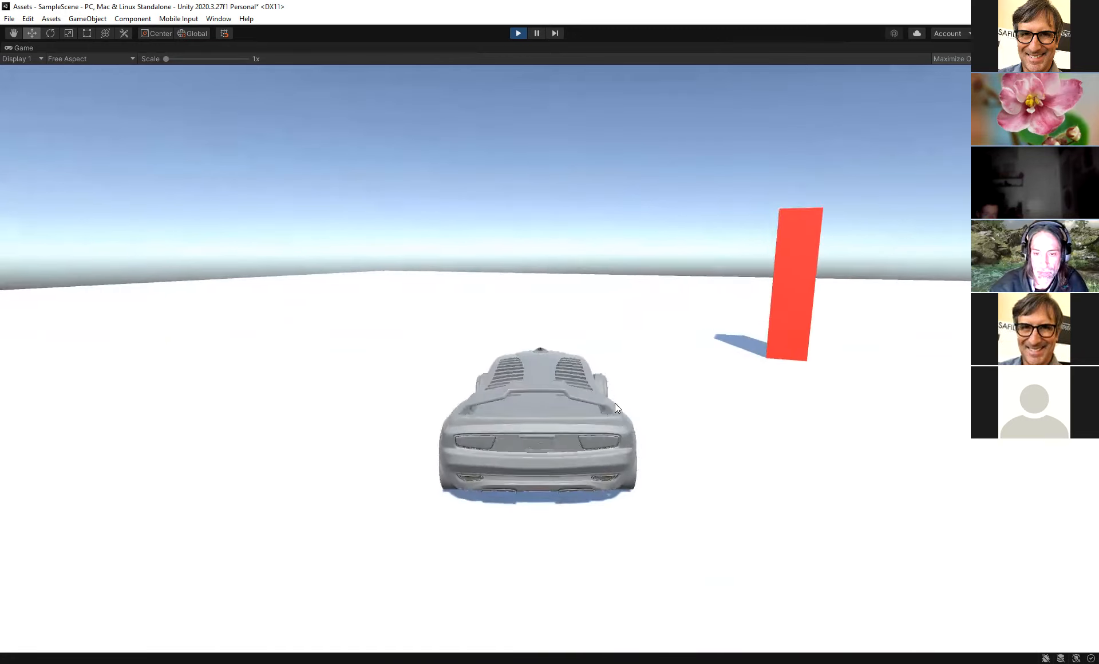
{"action": "key", "text": "d"}
{"action": "key", "text": "w"}
{"action": "key", "text": "d"}
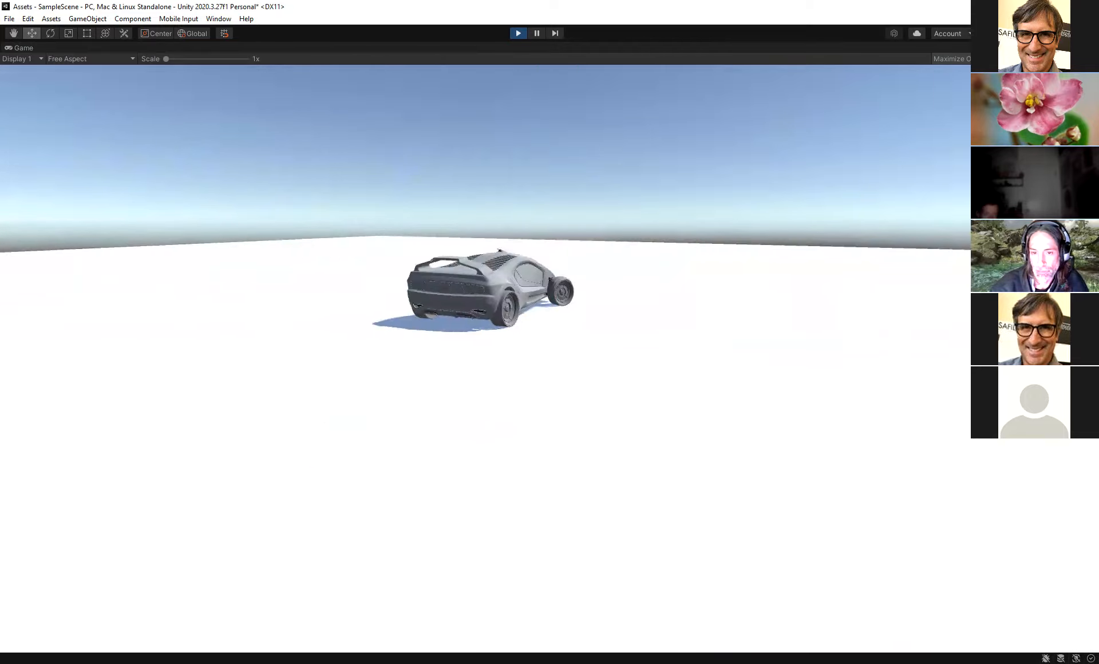
{"action": "key", "text": "w"}
{"action": "key", "text": "d"}
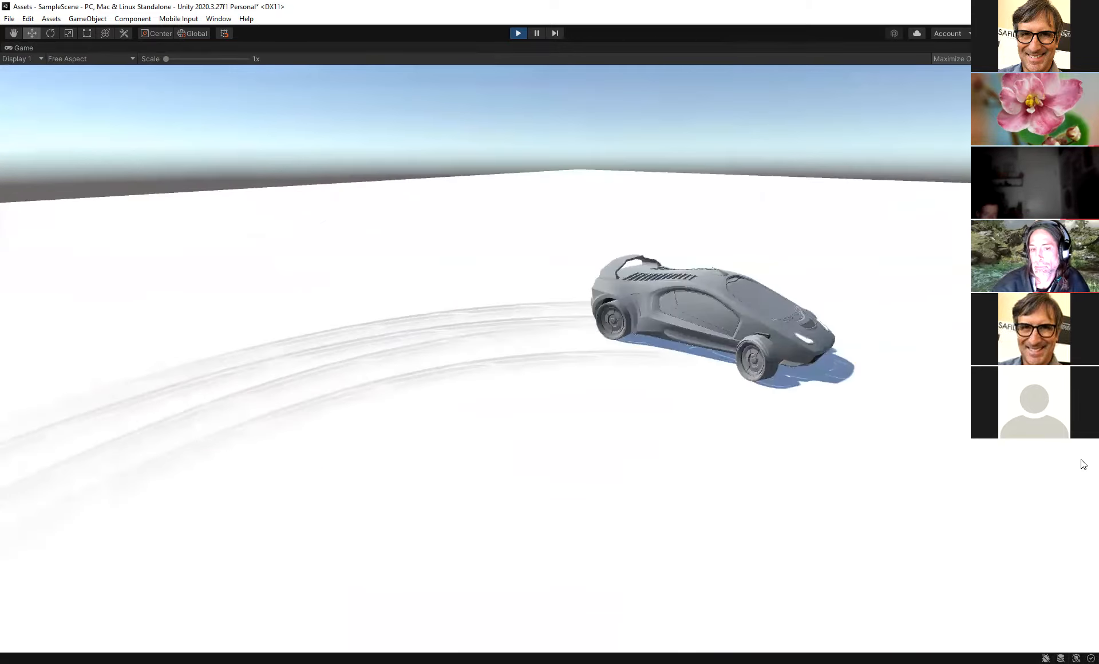
{"action": "key", "text": "w"}
{"action": "key", "text": "d"}
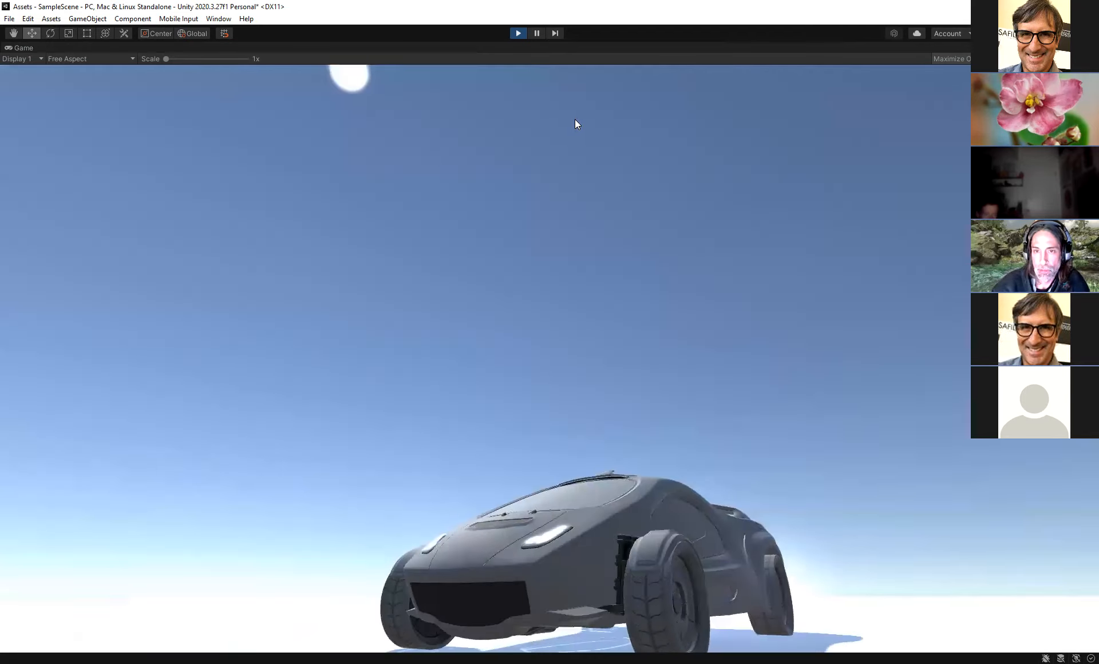
{"action": "key", "text": "ctrl+p"}
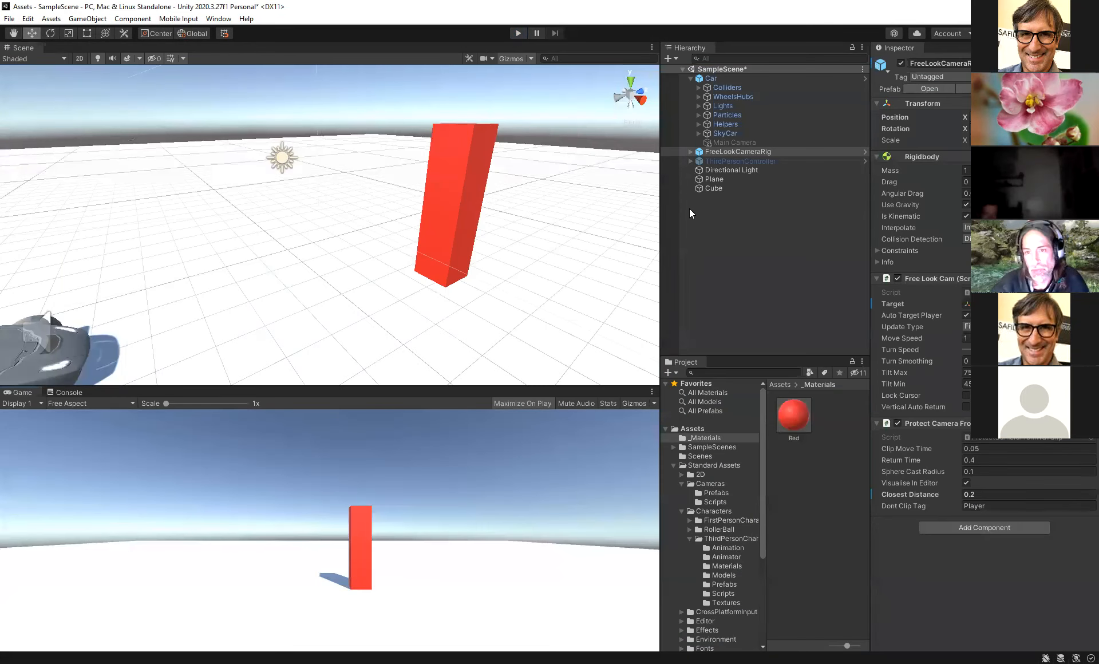
- Deactivate the Car and place the AircraftJet prefab from Vehicles > Aircraft > Prefabs into the scene
{"action": "left_click", "coordinate": [711, 78]}
{"action": "left_click", "coordinate": [901, 63]}
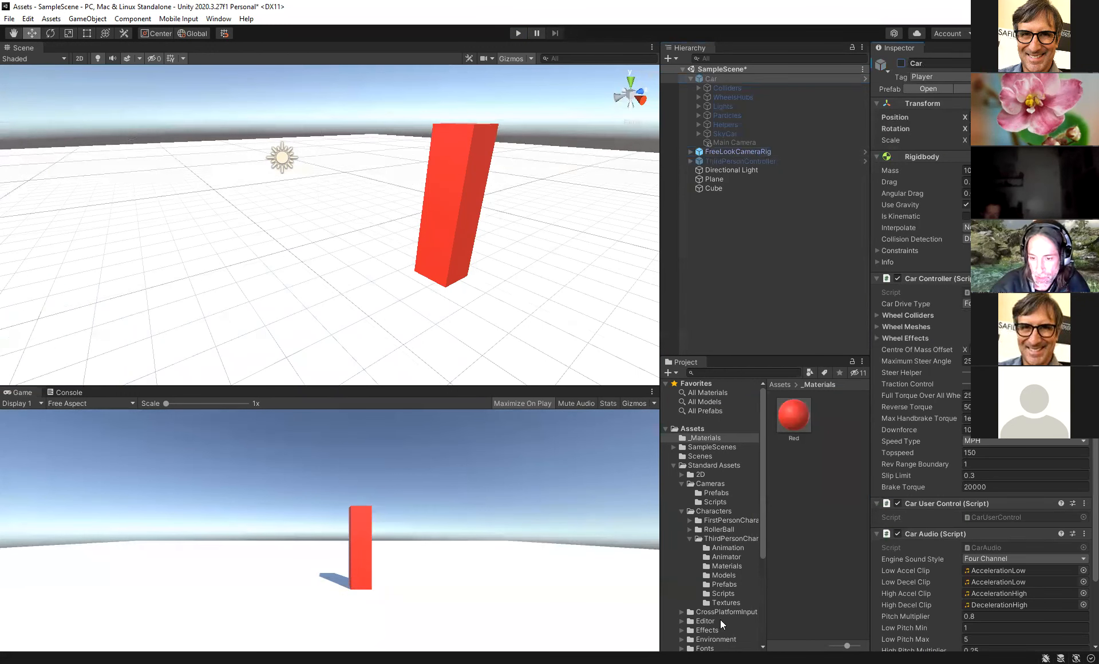
{"action": "scroll", "coordinate": [720, 619], "scroll_direction": "down", "scroll_amount": 5}
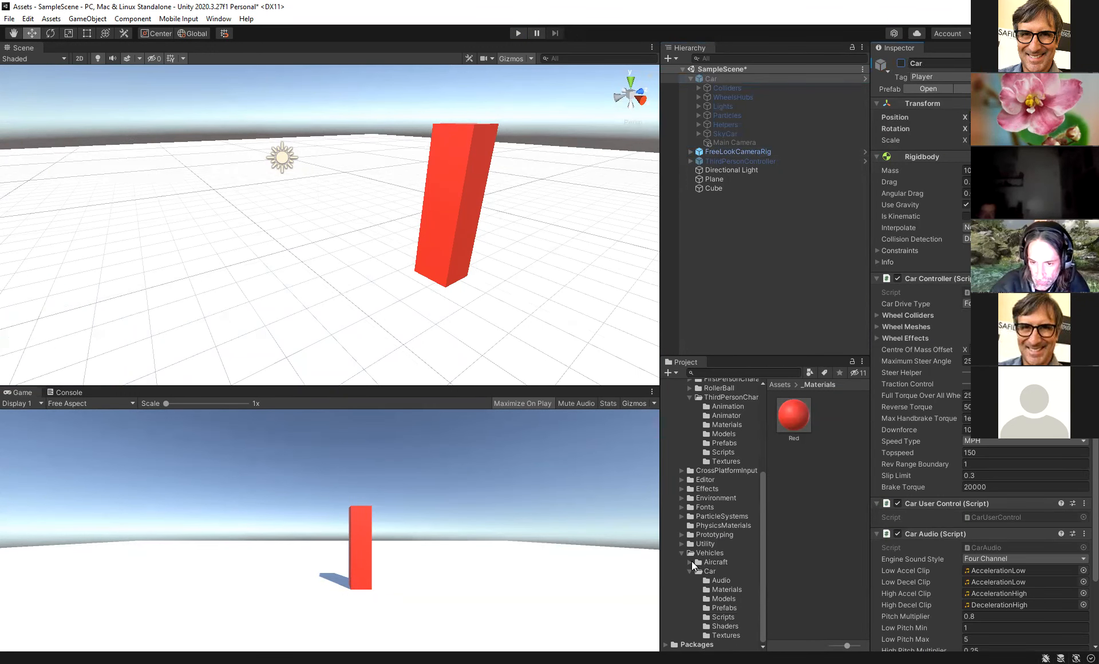
{"action": "left_click", "coordinate": [688, 562]}
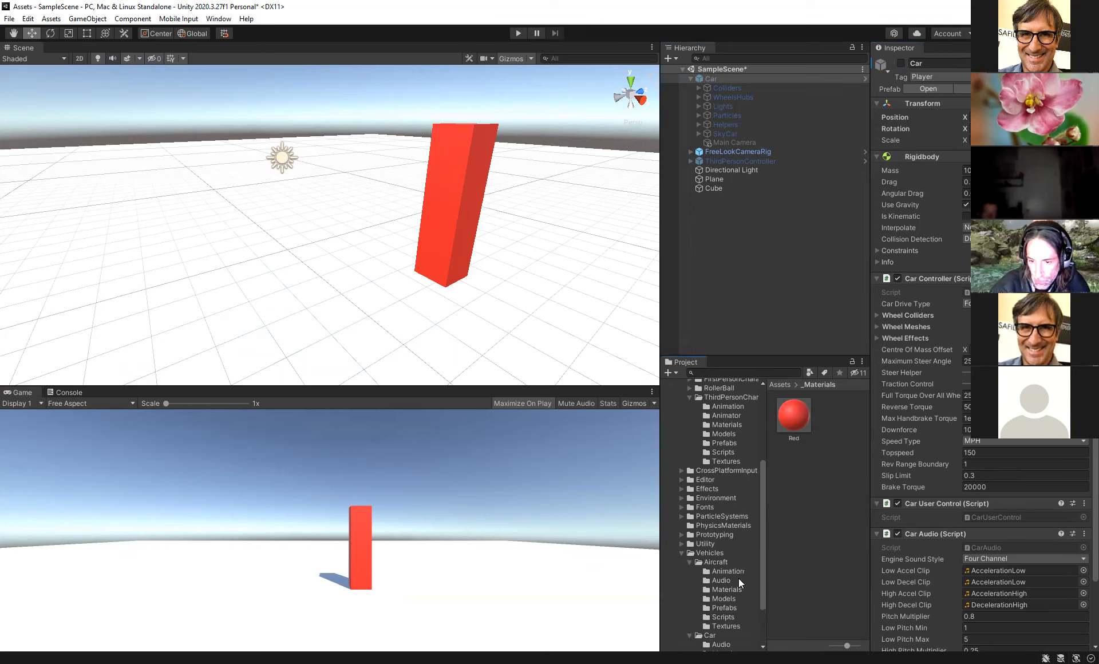
{"action": "left_click", "coordinate": [724, 606]}
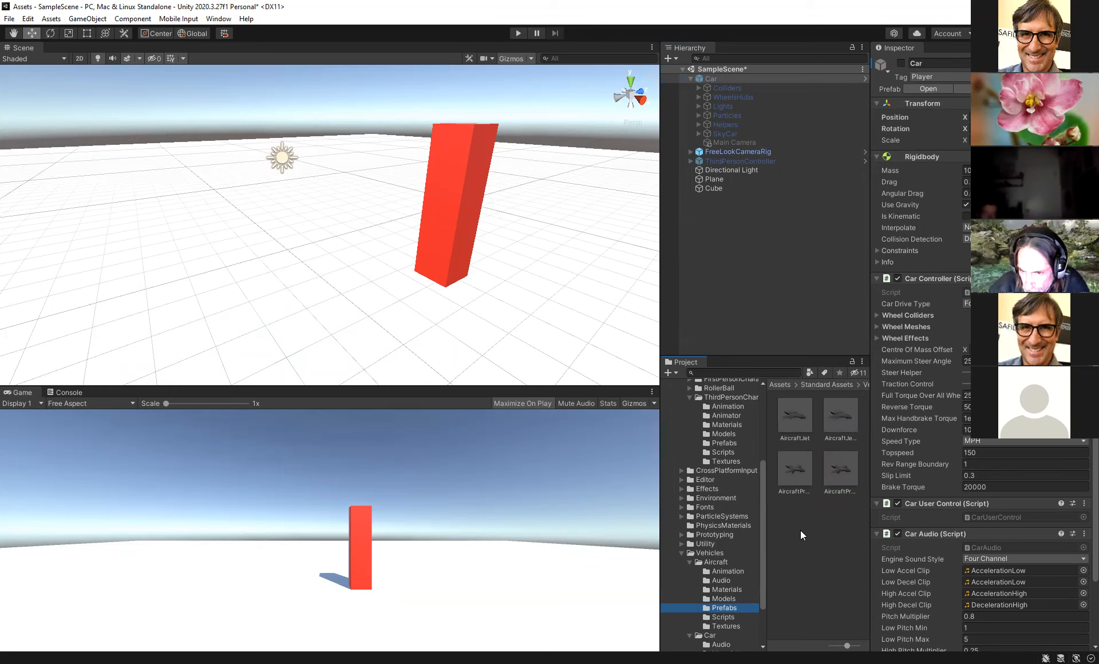
{"action": "left_click_drag", "start_coordinate": [791, 414], "coordinate": [268, 192]}
{"action": "right_click_drag", "start_coordinate": [313, 258], "coordinate": [337, 295]}
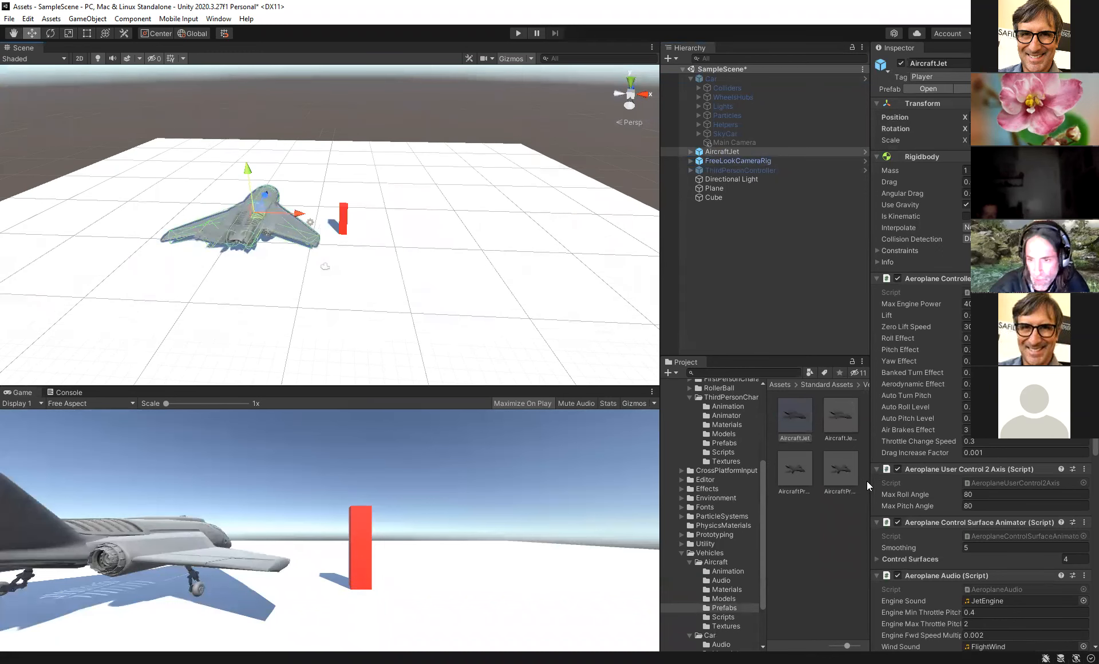
{"action": "left_click_drag", "start_coordinate": [844, 468], "coordinate": [487, 247]}
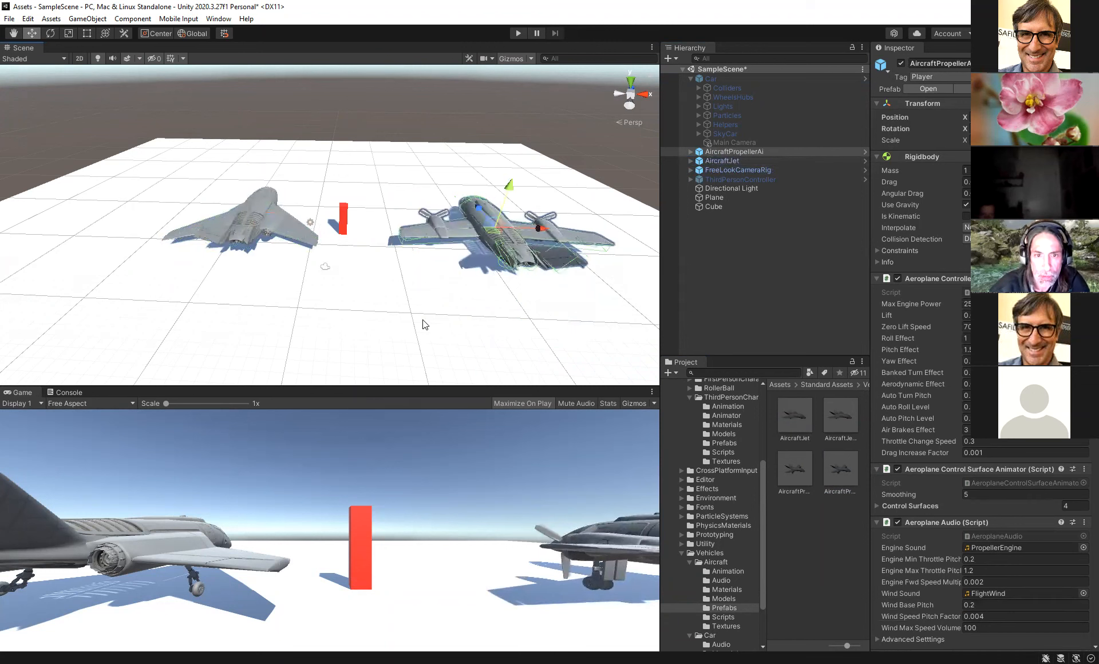
{"action": "right_click", "coordinate": [734, 152]}
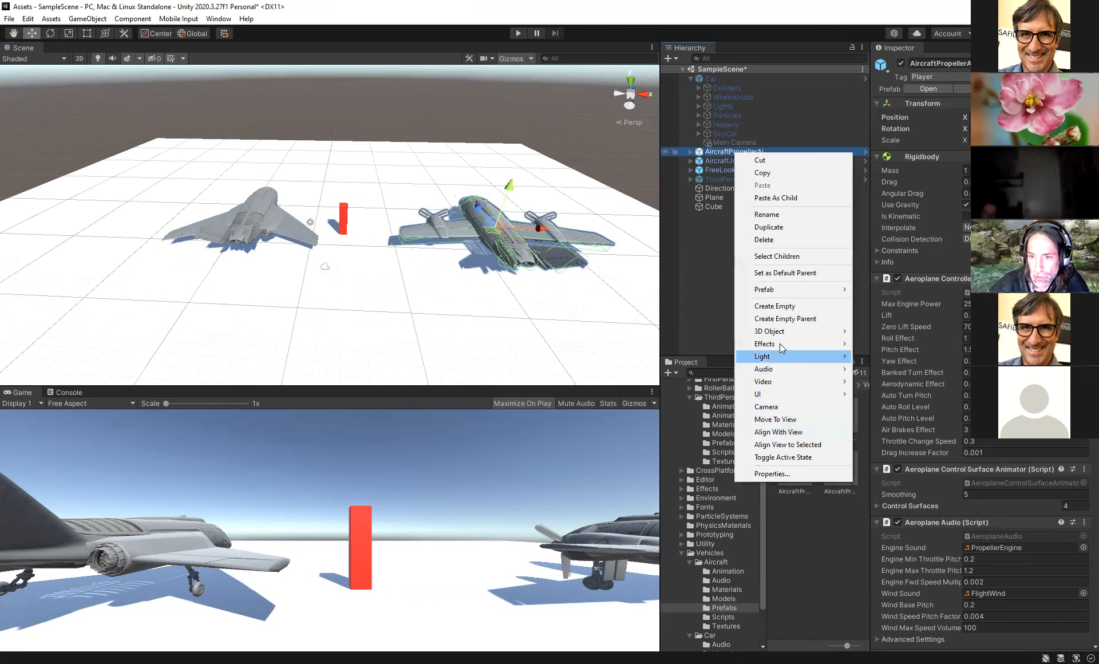
{"action": "left_click", "coordinate": [774, 240]}
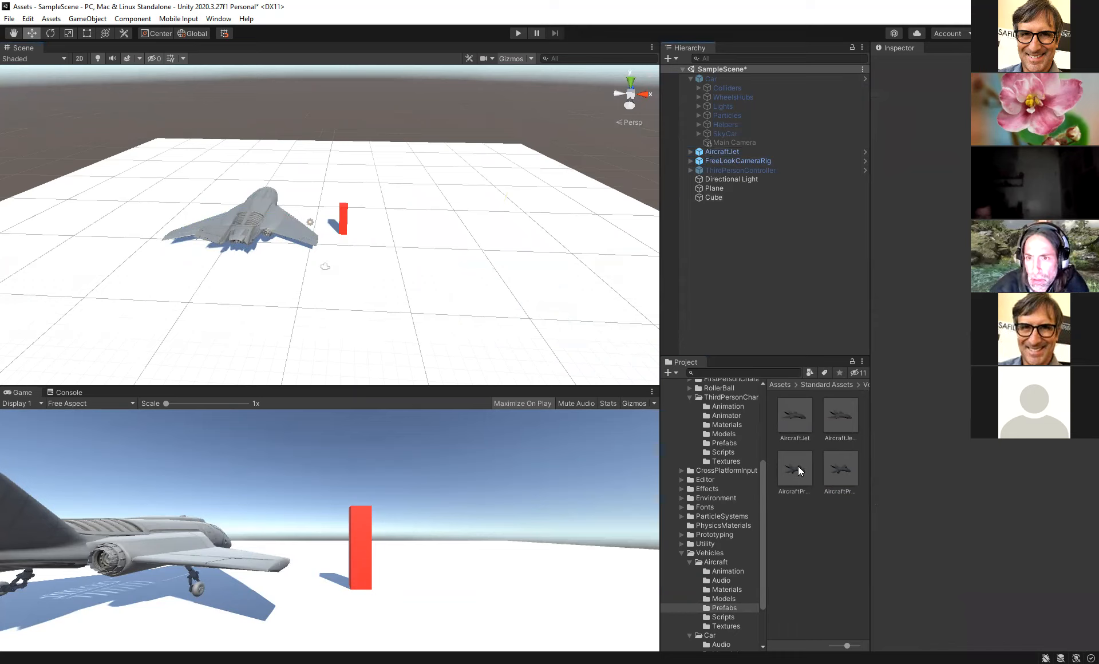
- Add the AircraftPropeller prefab to the scene and deactivate it
{"action": "left_click_drag", "start_coordinate": [797, 466], "coordinate": [515, 237]}
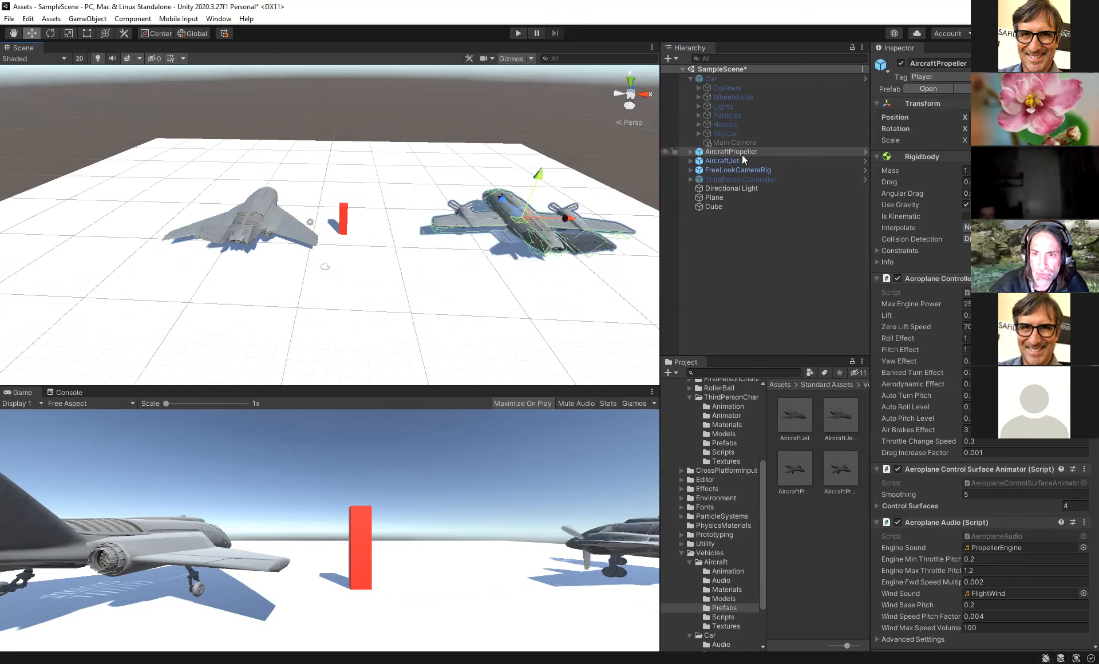
{"action": "left_click", "coordinate": [901, 63]}
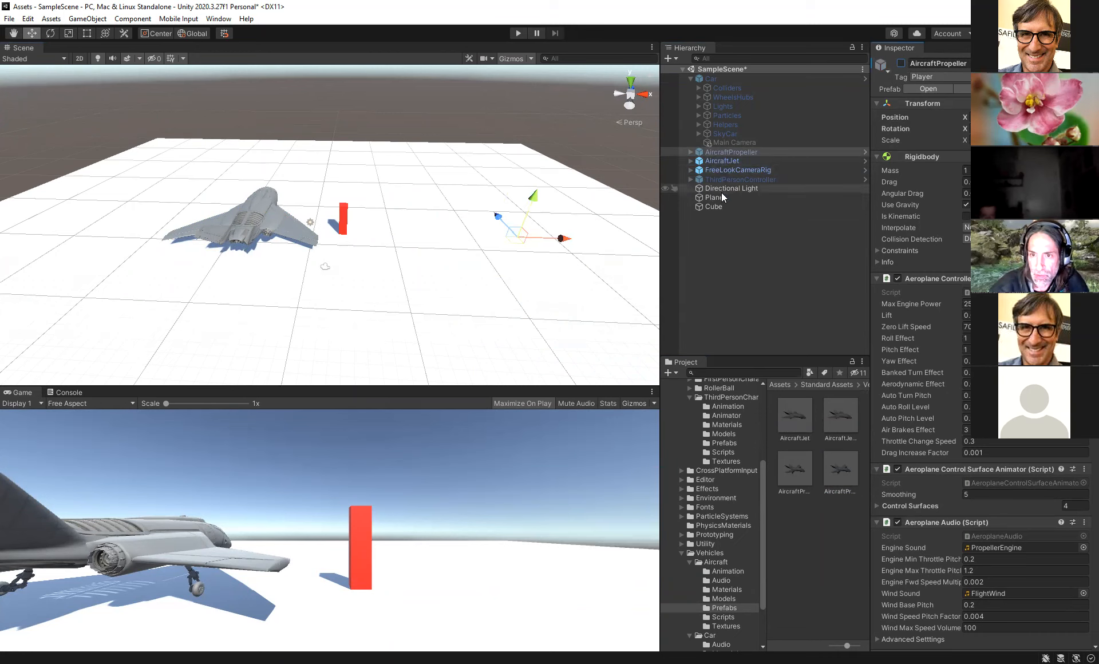
- Set the FreeLookCameraRig's Target to AircraftJet and test the flight in Play mode
{"action": "left_click", "coordinate": [729, 170]}
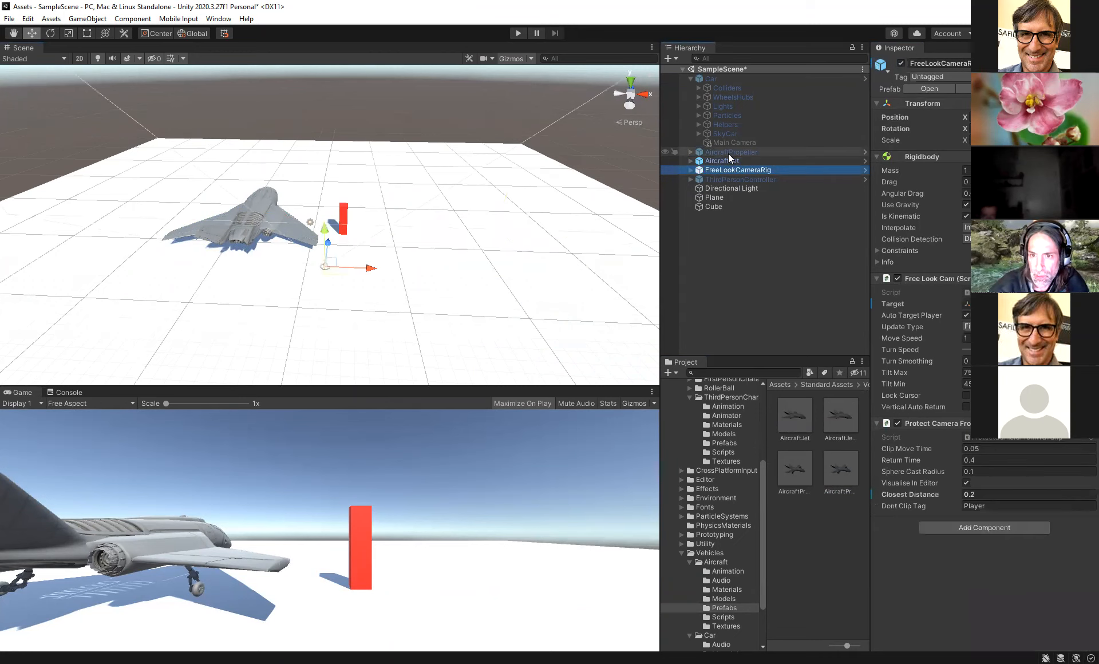
{"action": "left_click_drag", "start_coordinate": [725, 159], "coordinate": [995, 304]}
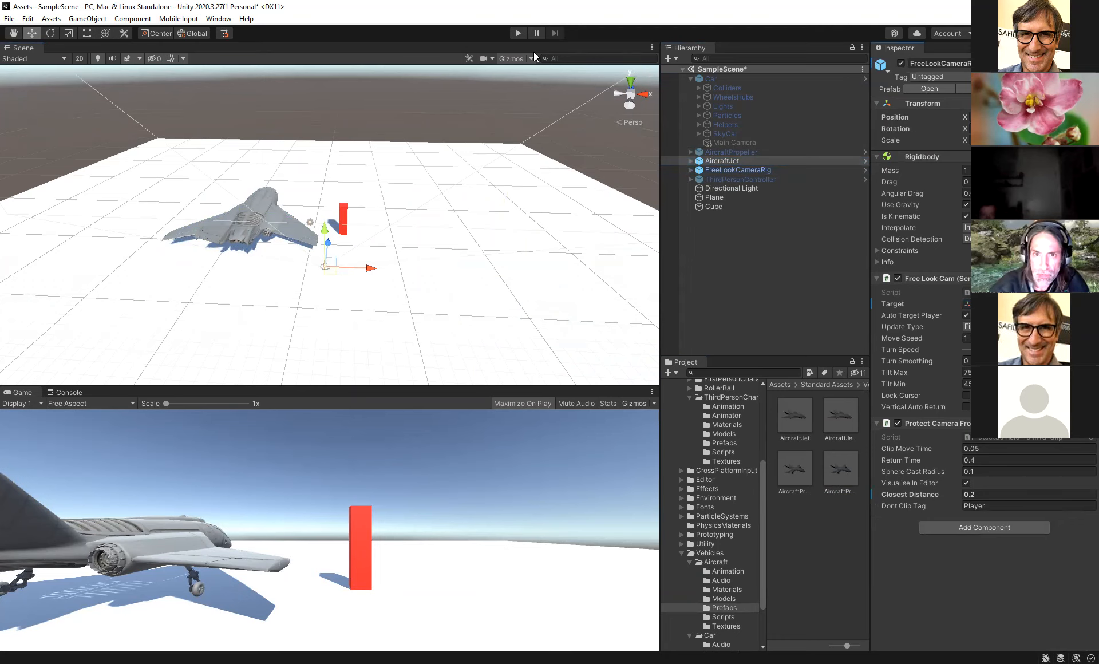
{"action": "key", "text": "ctrl+p"}
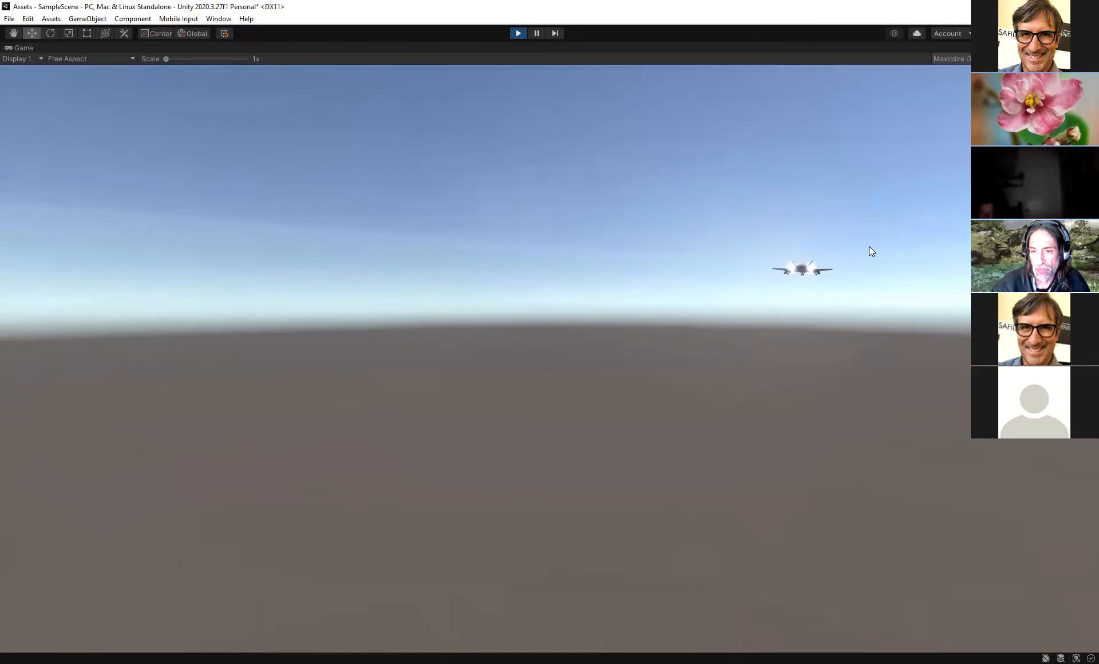
{"action": "key", "text": "ctrl+p"}
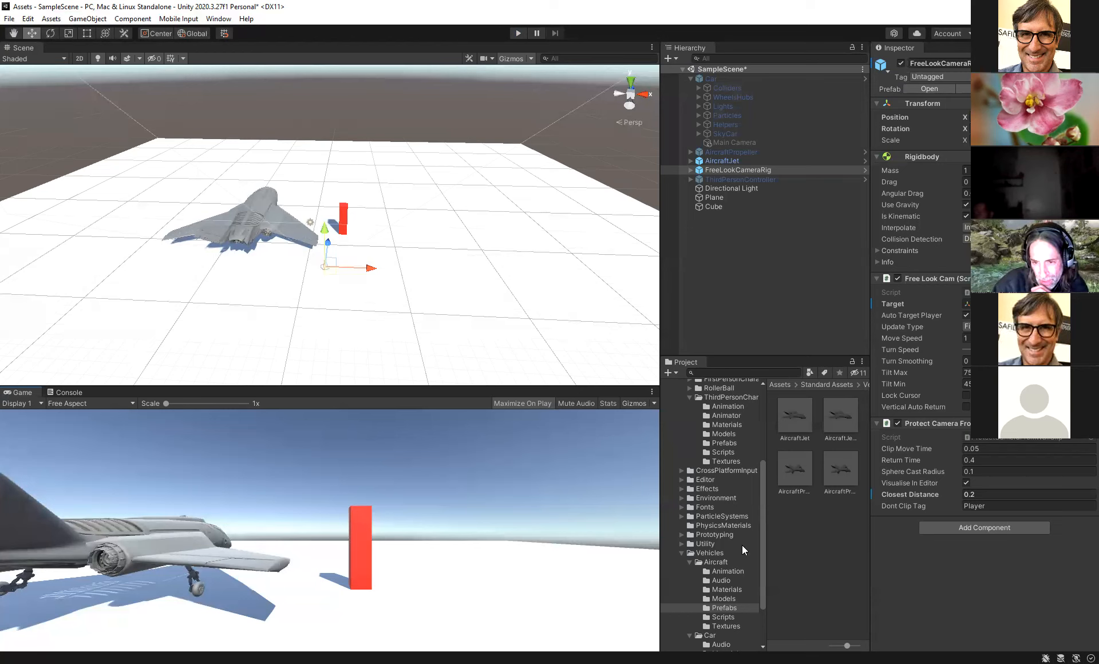
- Place the RollerBall prefab from Characters > RollerBall > Prefabs into the scene
{"action": "scroll", "coordinate": [742, 545], "scroll_direction": "up", "scroll_amount": 2}
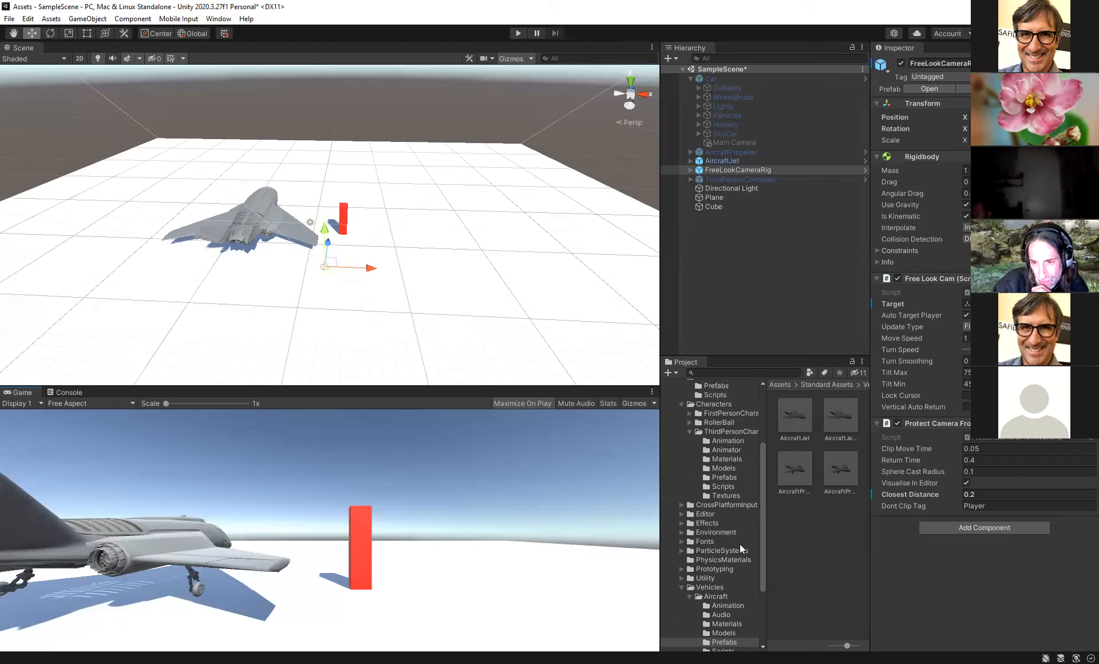
{"action": "left_click", "coordinate": [687, 422]}
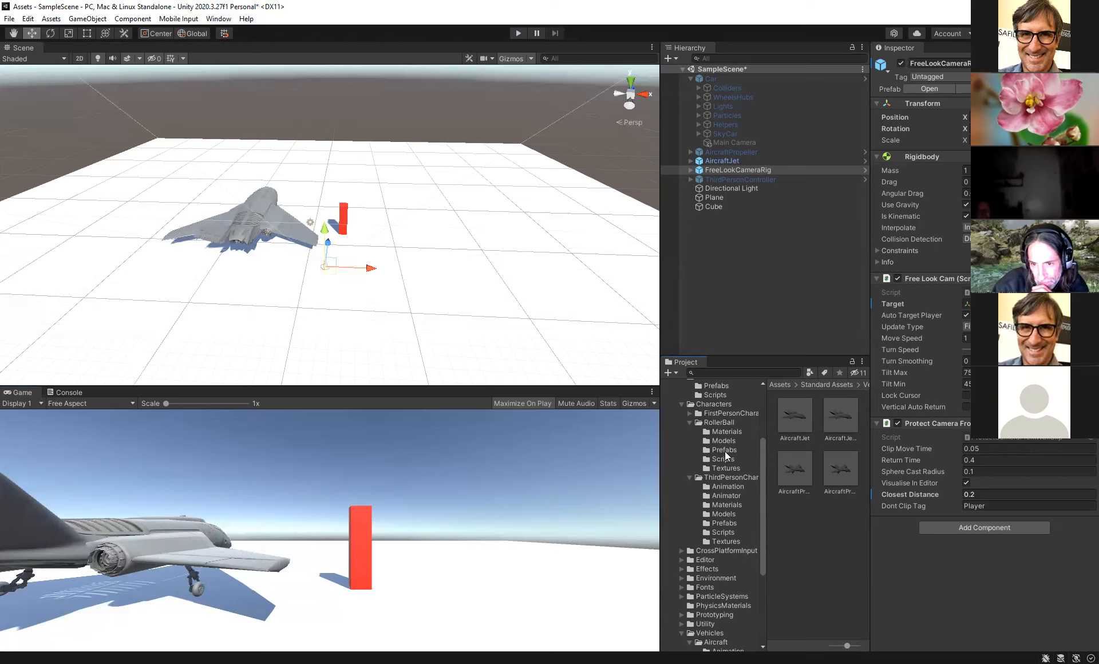
{"action": "left_click", "coordinate": [725, 451]}
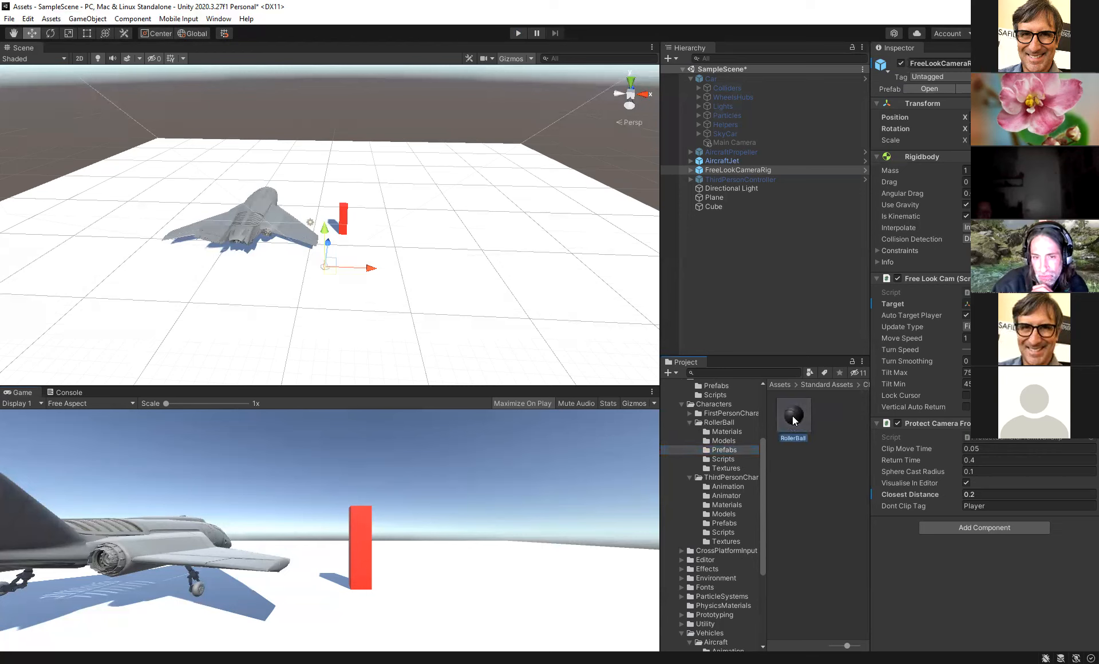
{"action": "left_click_drag", "start_coordinate": [427, 242], "coordinate": [426, 244]}
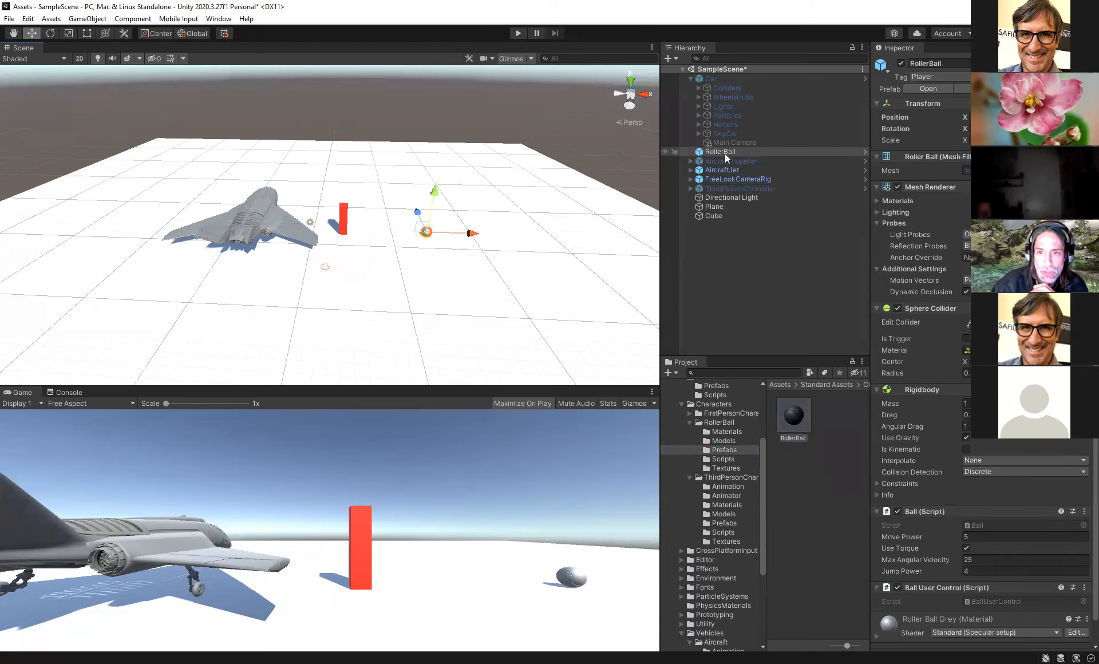
- Deactivate the AircraftJet and set the FreeLookCameraRig's Target to the RollerBall
{"action": "left_click", "coordinate": [724, 170]}
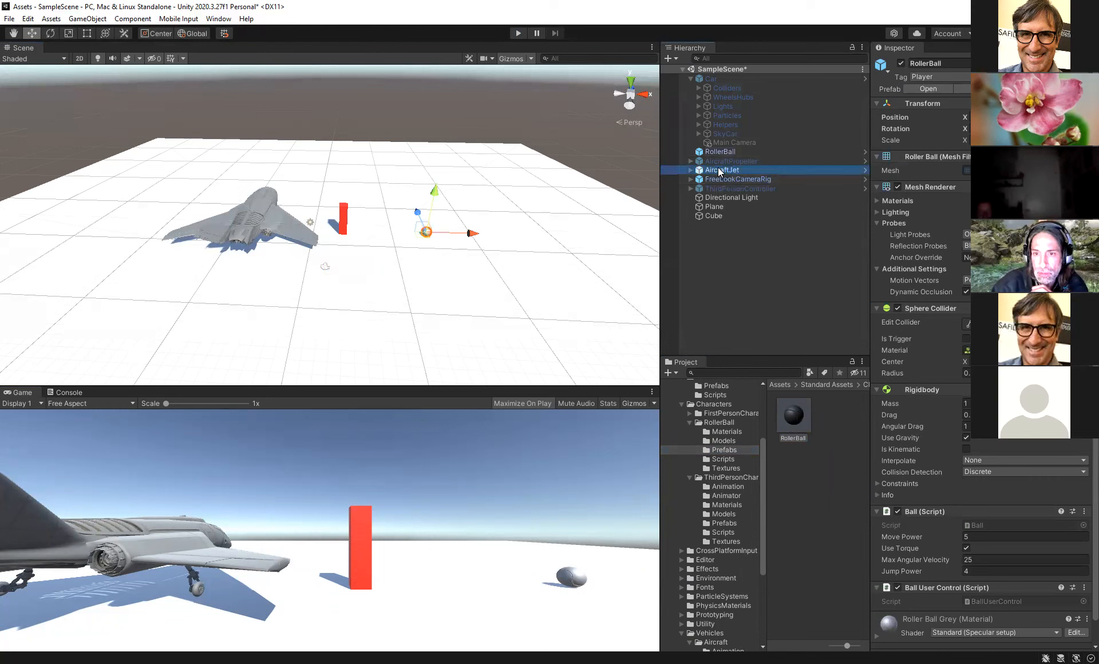
{"action": "left_click", "coordinate": [902, 63]}
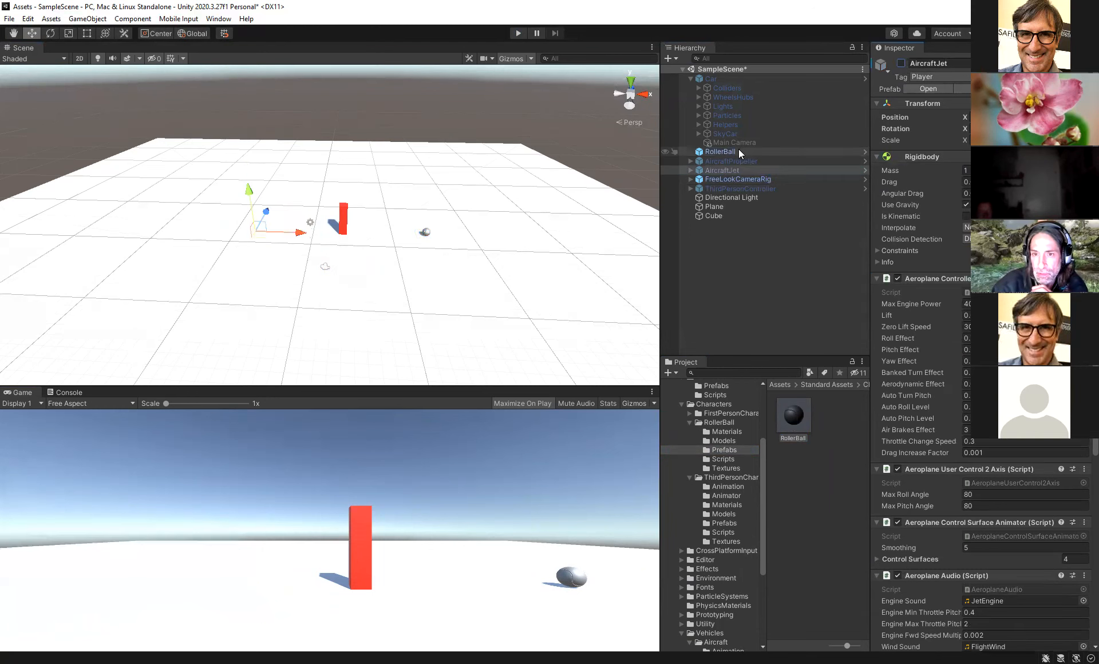
{"action": "left_click_drag", "start_coordinate": [715, 182], "coordinate": [1009, 304]}
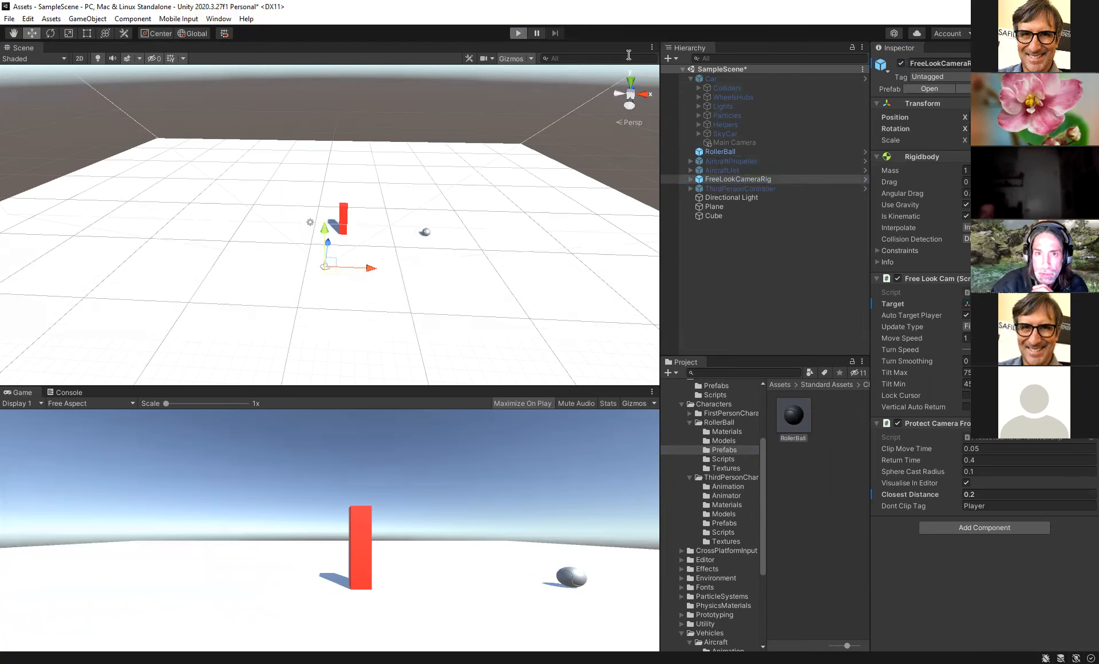
- Roll the ball around in Play mode with the free-look camera following, then stop playing
{"action": "key", "text": "ctrl+p"}
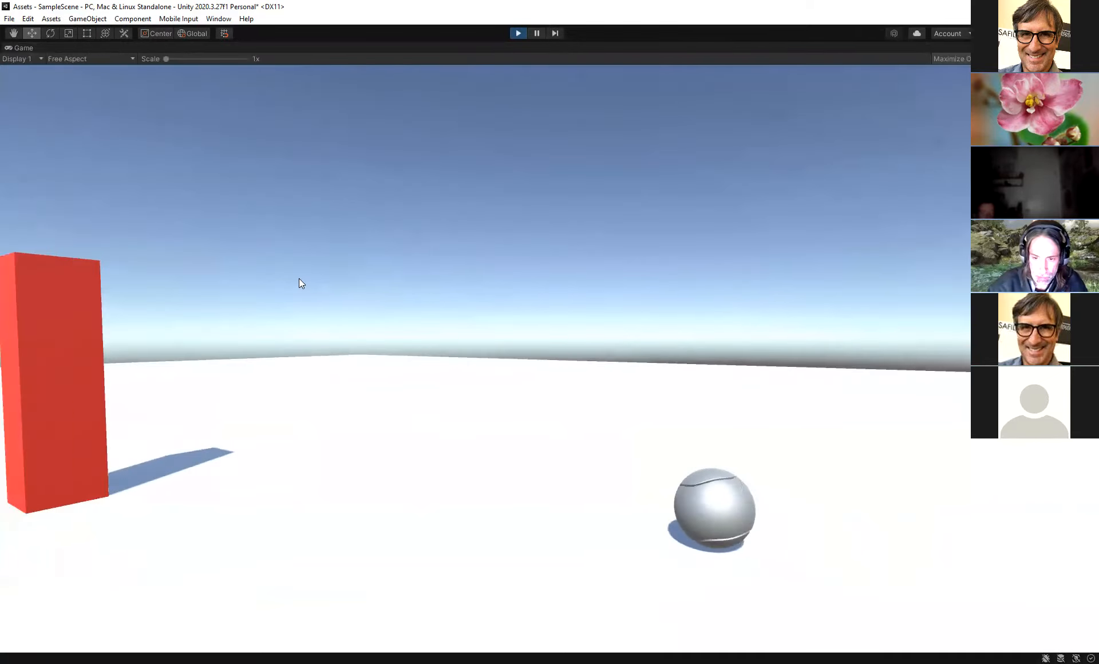
{"action": "key", "text": "a"}
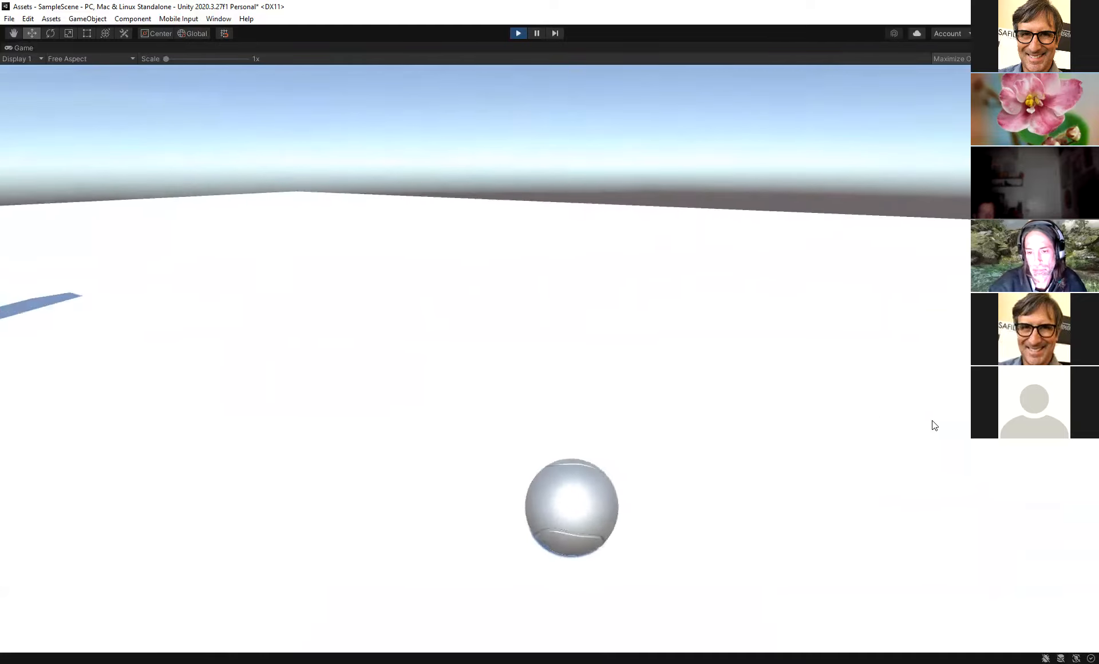
{"action": "key", "text": "w"}
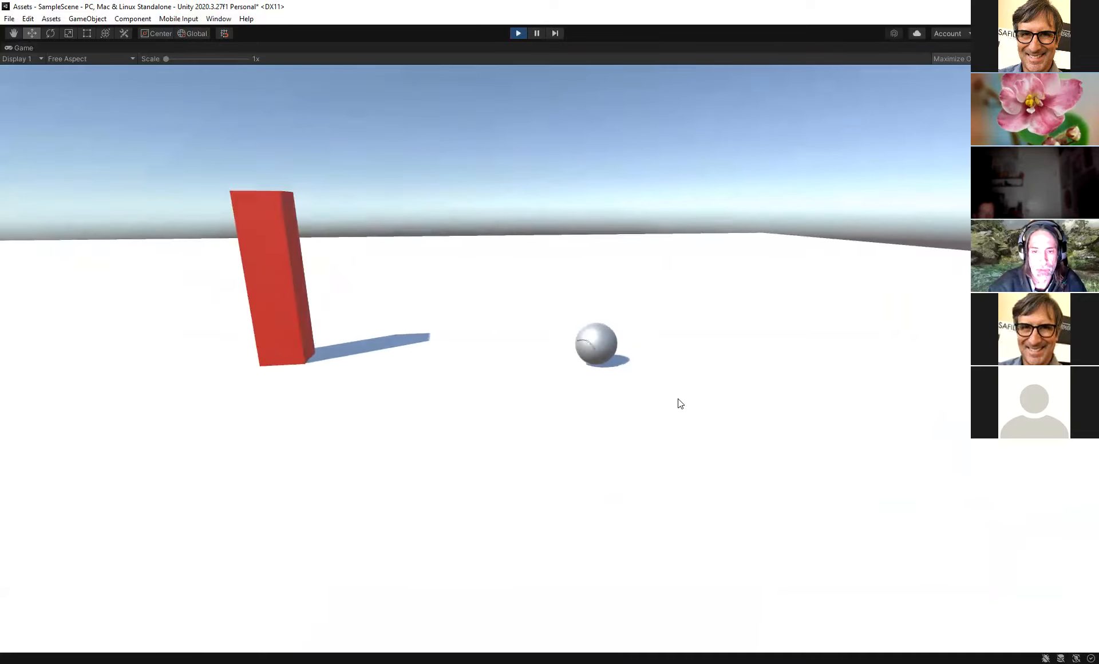
{"action": "key", "text": "w"}
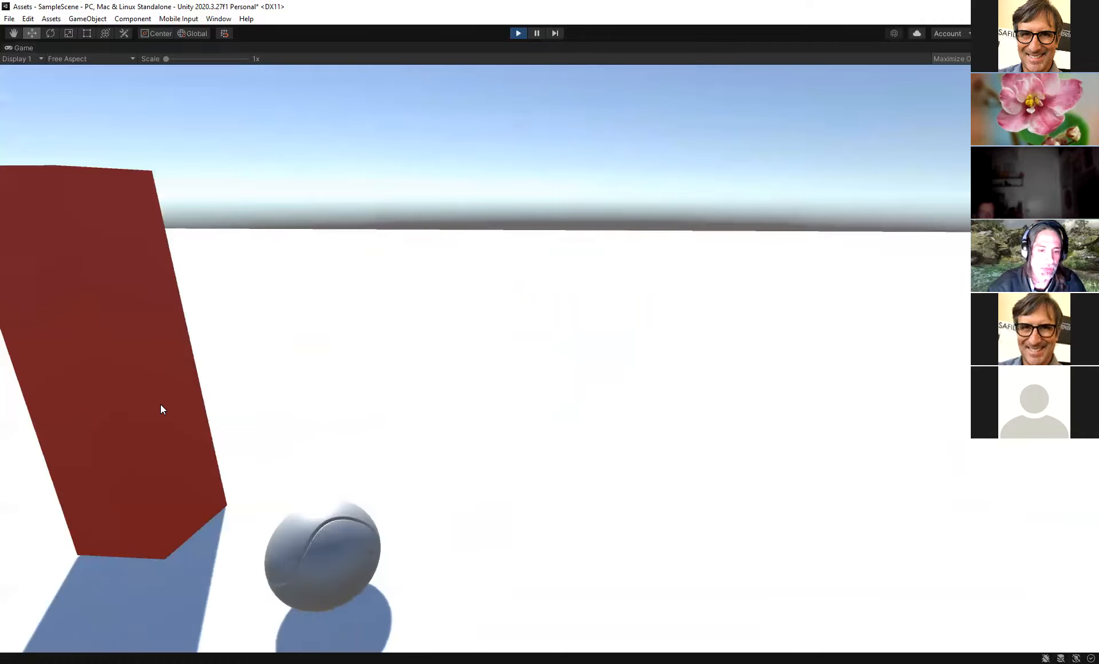
{"action": "key", "text": "a"}
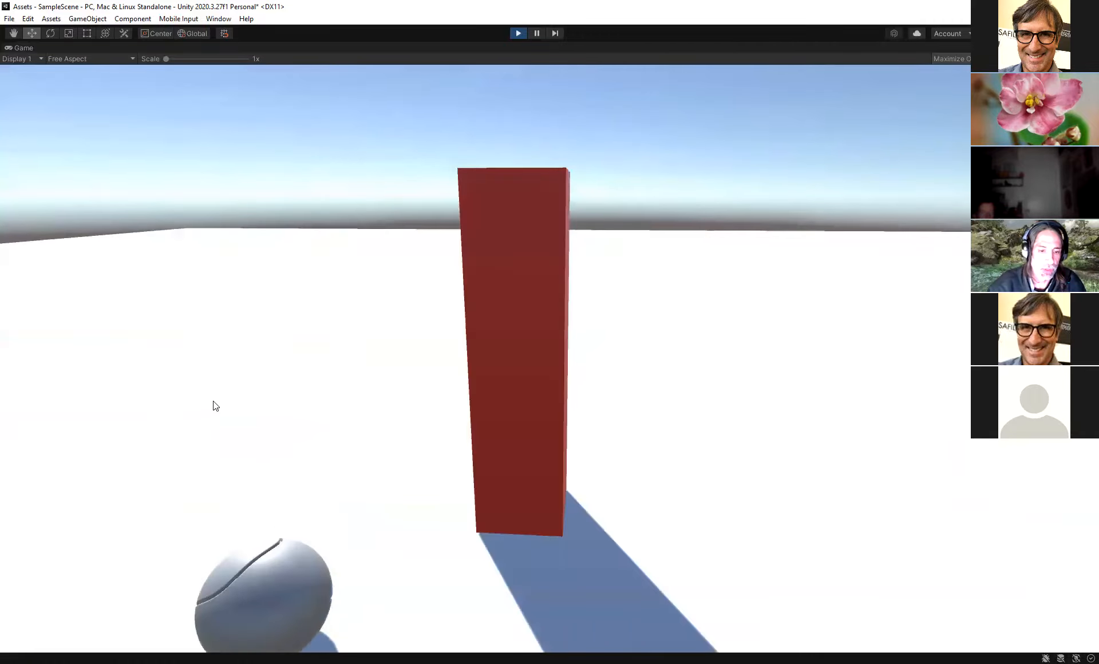
{"action": "key", "text": "a"}
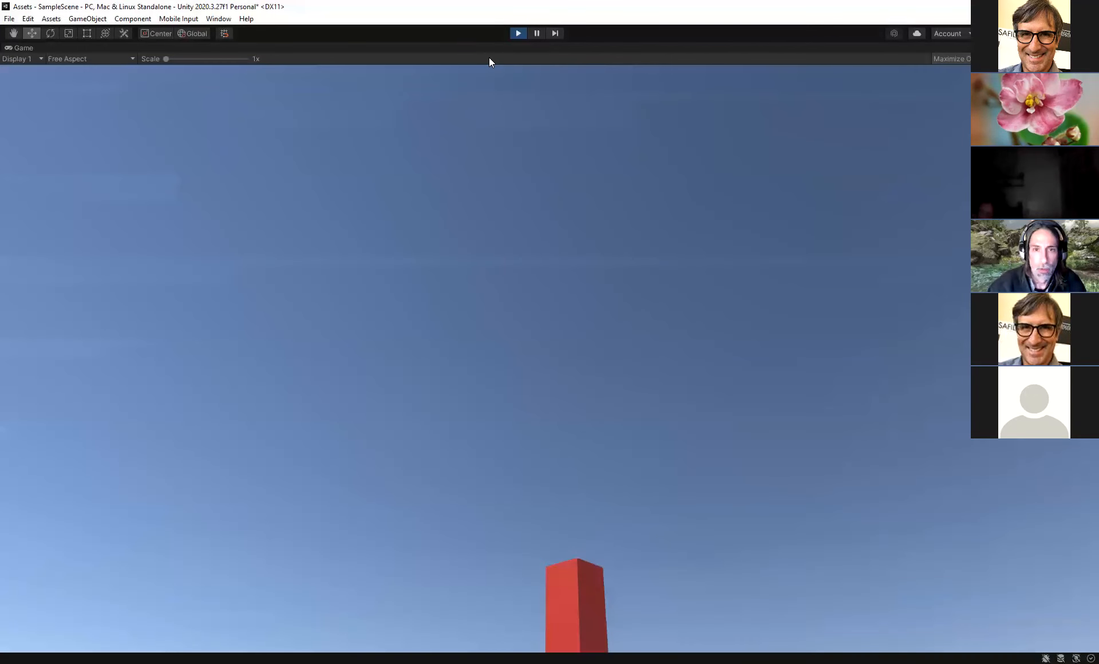
{"action": "key", "text": "ctrl+p"}
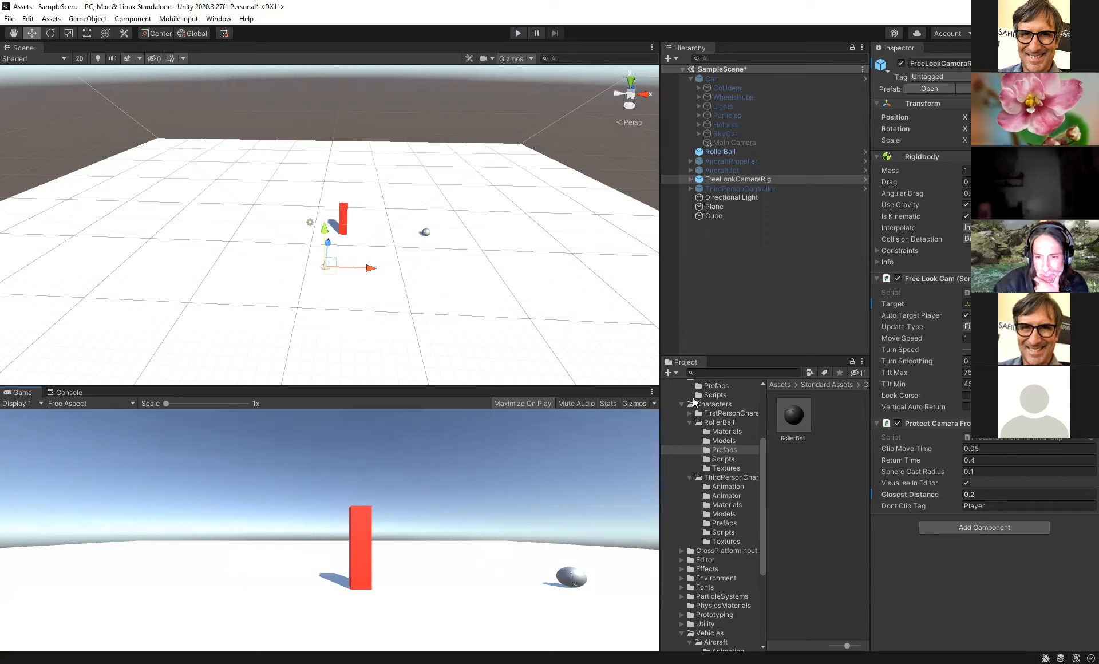
- Collapse the RollerBall and ThirdPersonCharacter folders and activate the ThirdPersonController in the scene
{"action": "left_click", "coordinate": [689, 423]}
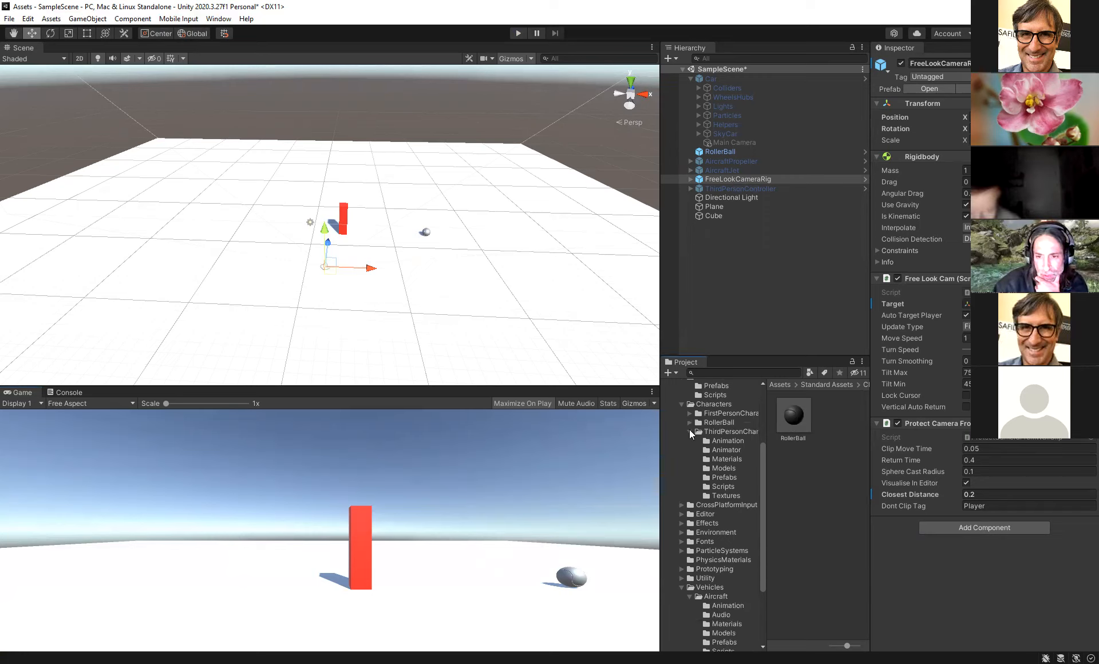
{"action": "left_click", "coordinate": [689, 431]}
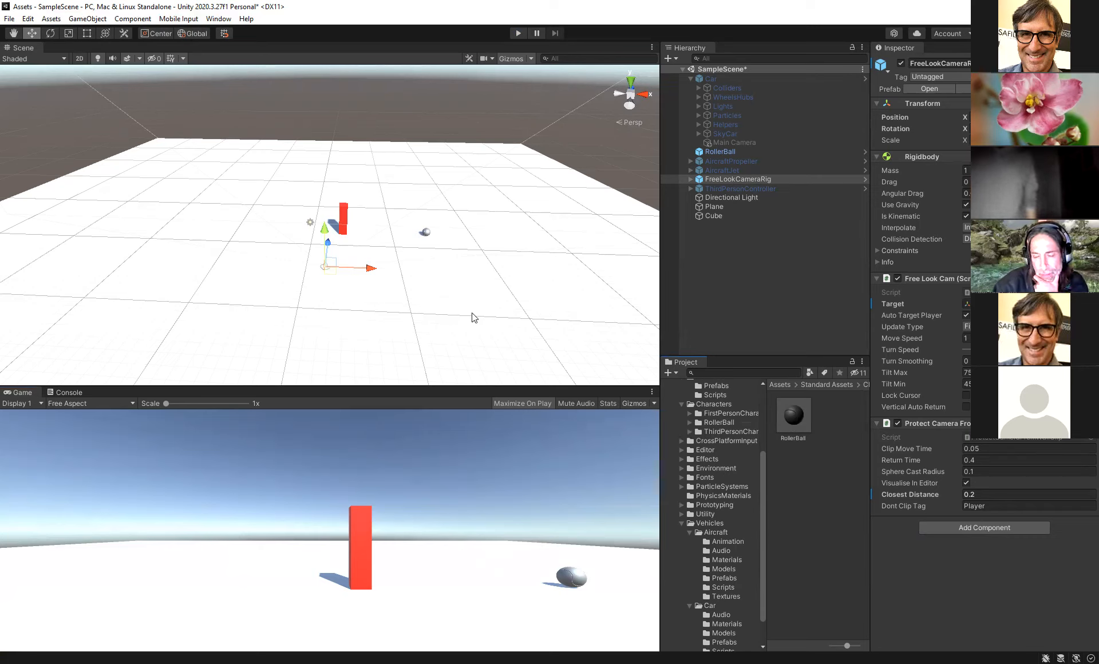
{"action": "left_click", "coordinate": [736, 189]}
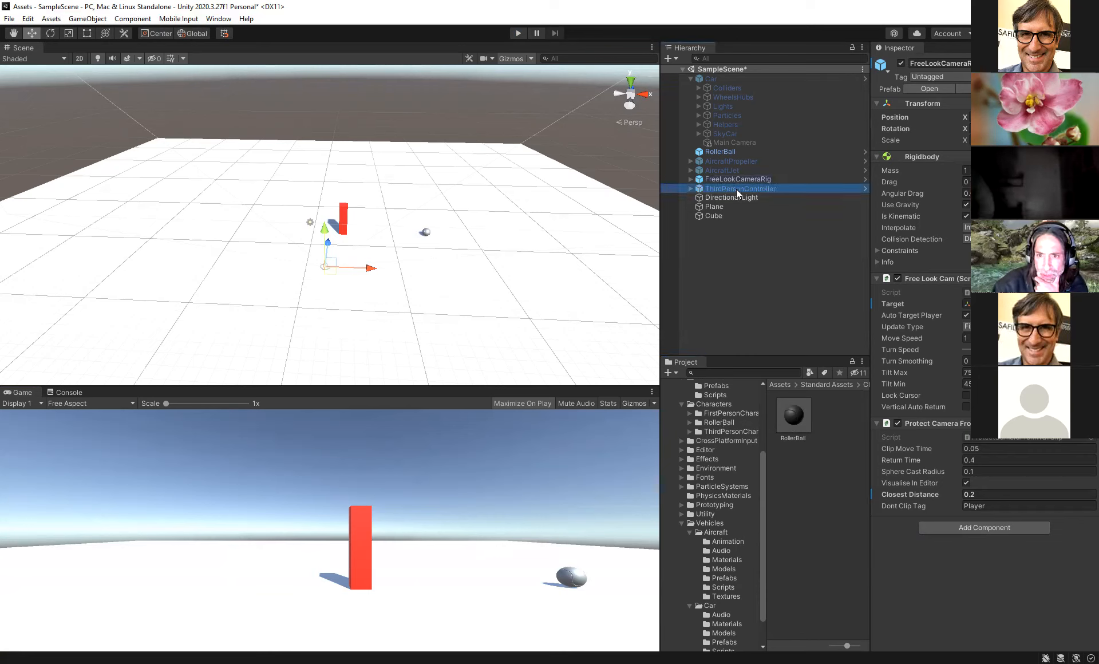
{"action": "left_click", "coordinate": [901, 63]}
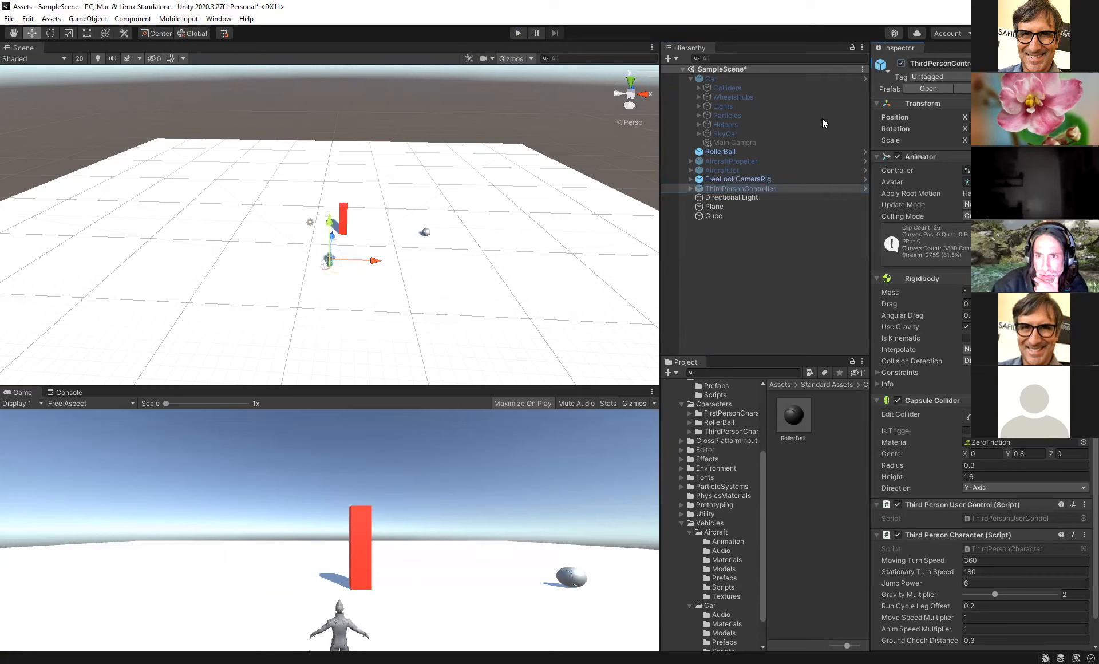
{"action": "left_click", "coordinate": [745, 178]}
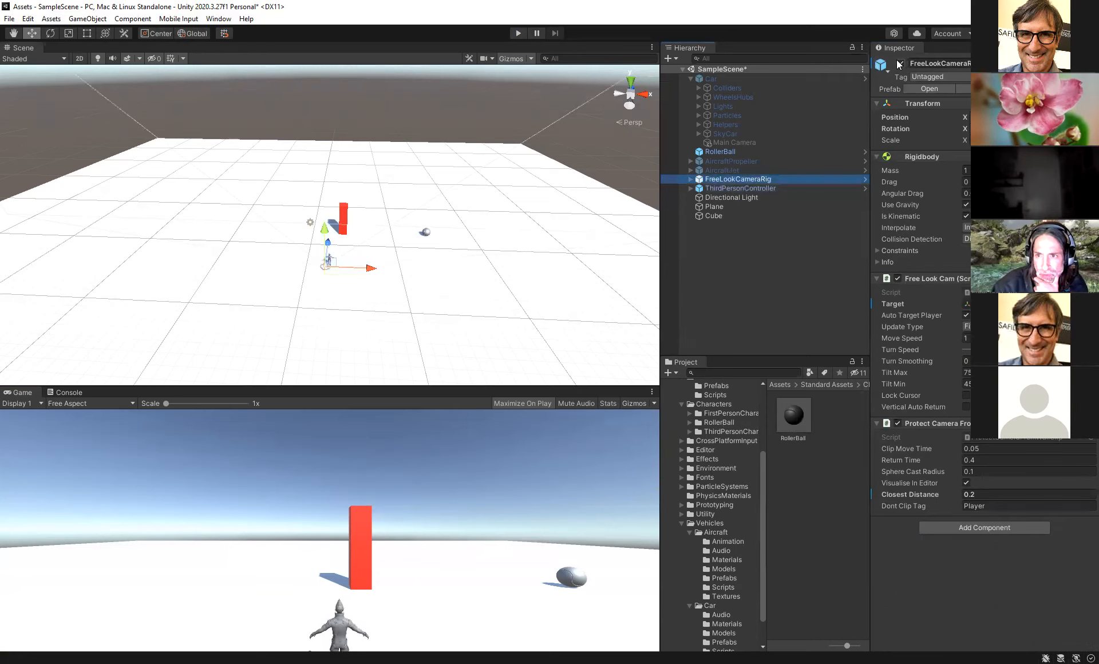
{"action": "left_click", "coordinate": [901, 63]}
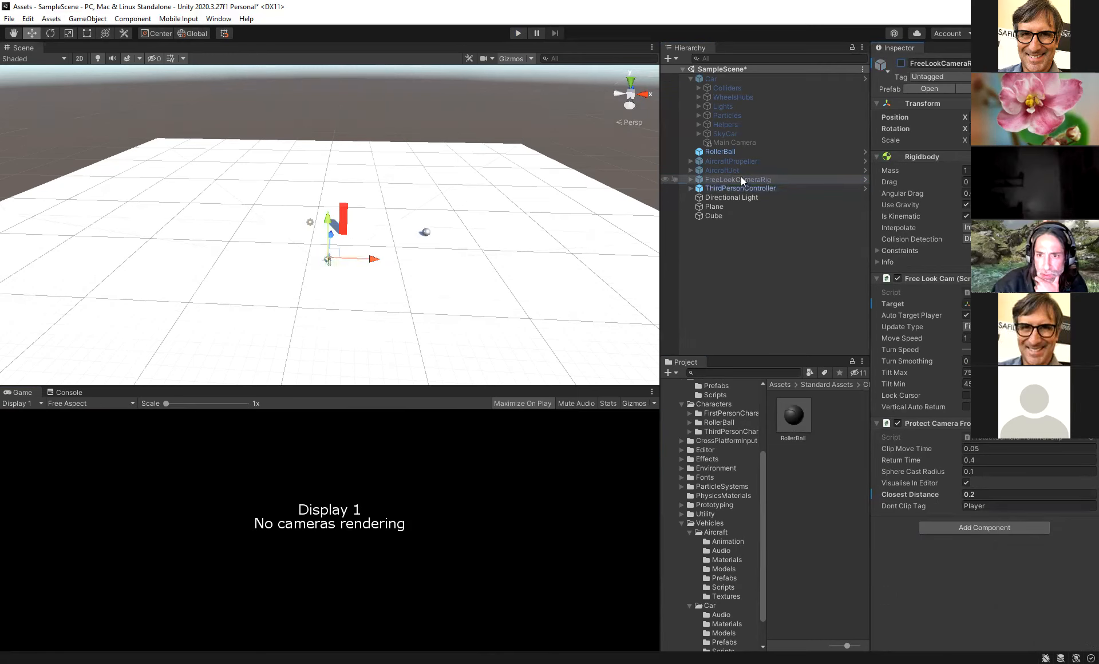
{"action": "left_click", "coordinate": [901, 63]}
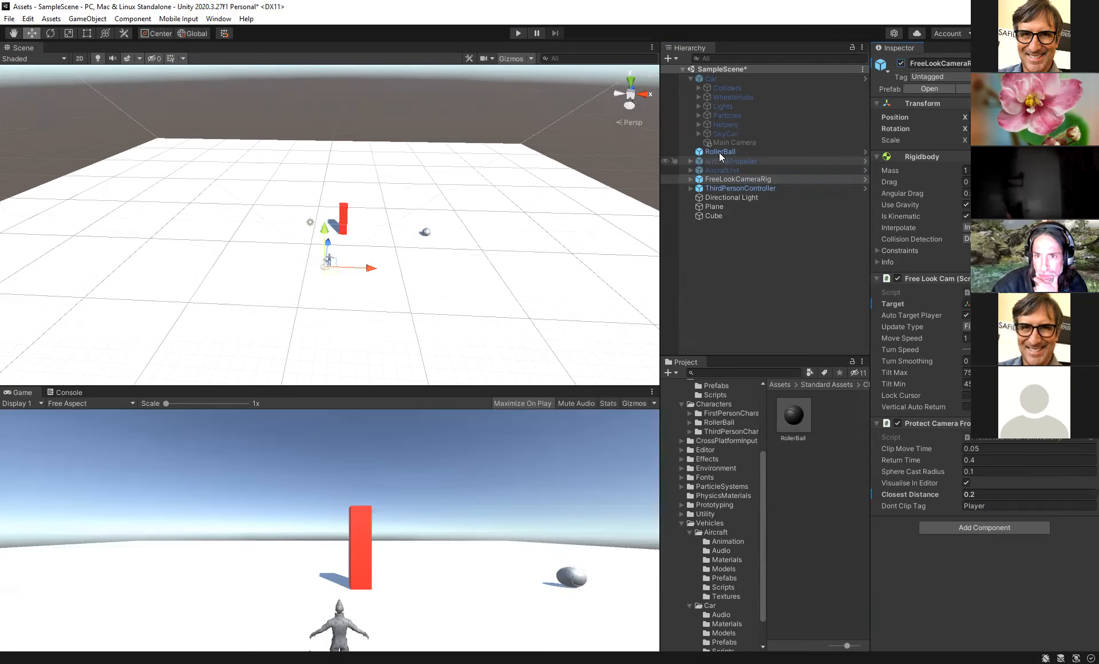
- Deactivate the RollerBall and set the FreeLookCameraRig's Target to the ThirdPersonController
{"action": "left_click", "coordinate": [720, 151]}
{"action": "left_click", "coordinate": [901, 63]}
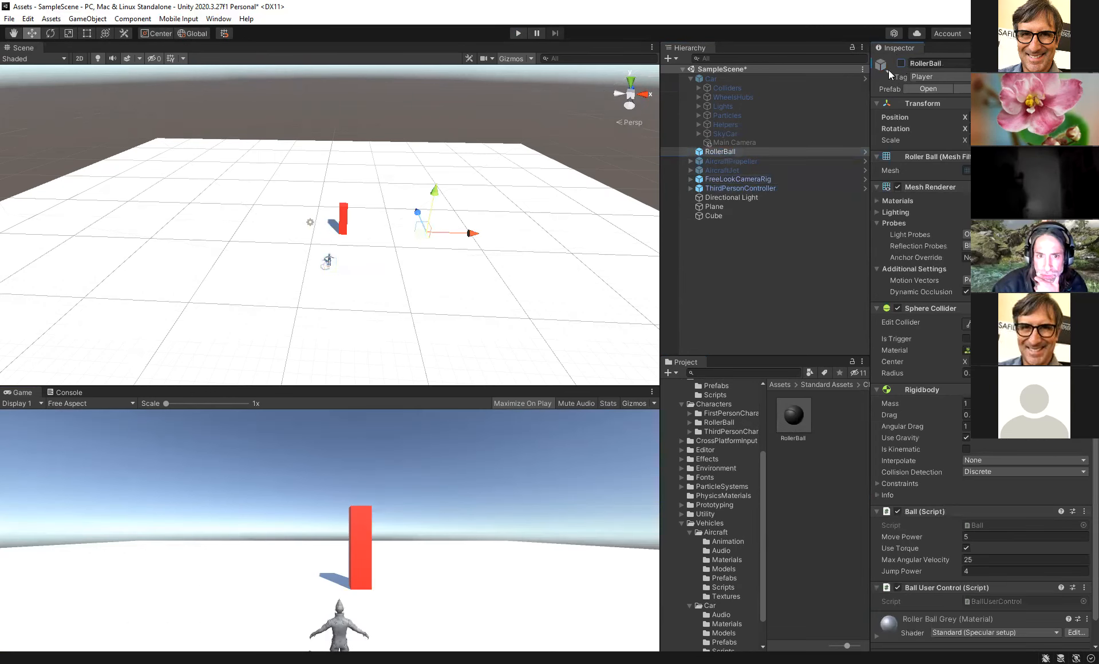
{"action": "left_click", "coordinate": [733, 188]}
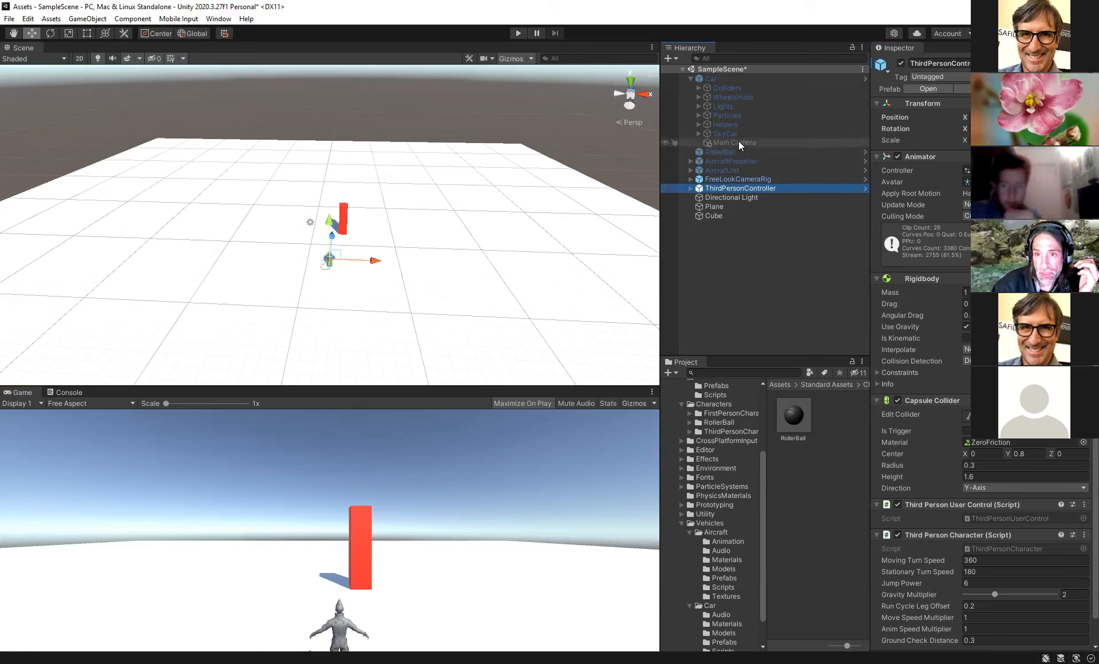
{"action": "left_click", "coordinate": [735, 179]}
{"action": "left_click_drag", "start_coordinate": [735, 185], "coordinate": [997, 304]}
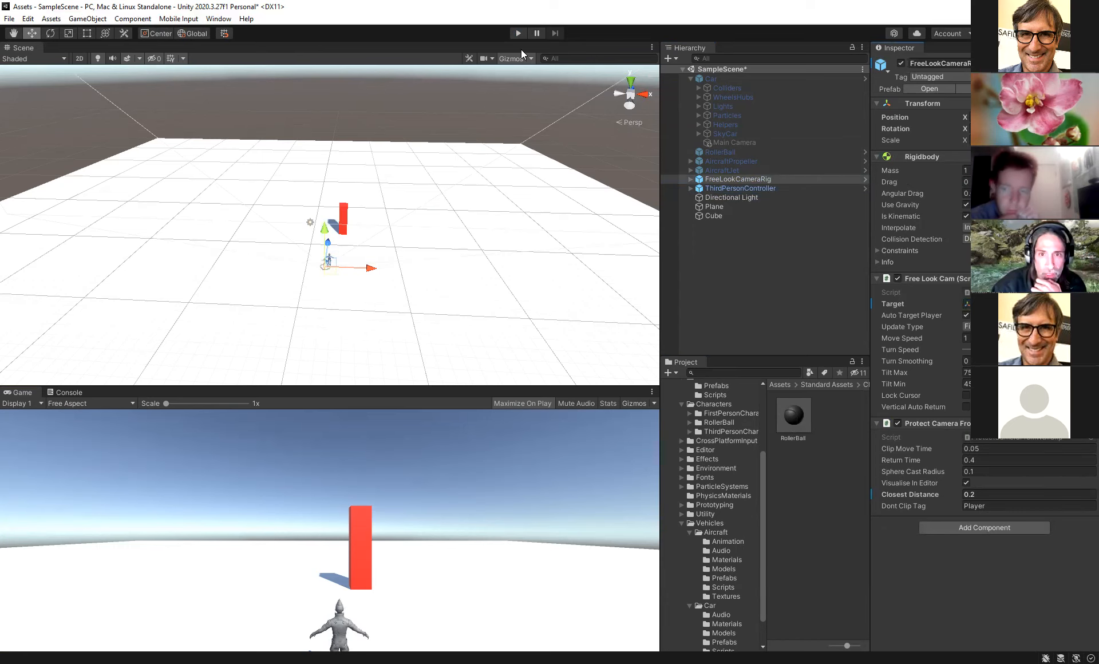
- Walk, run and jump the character around the red cube in Play mode, then stop playing
{"action": "left_click", "coordinate": [518, 35]}
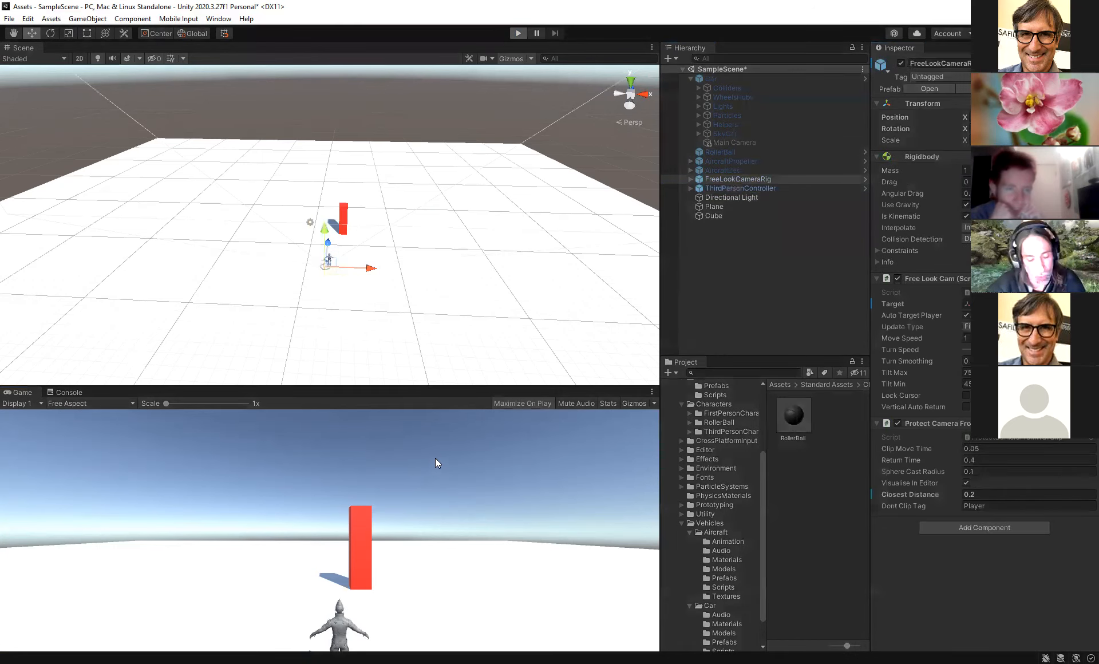
{"action": "key", "text": "w"}
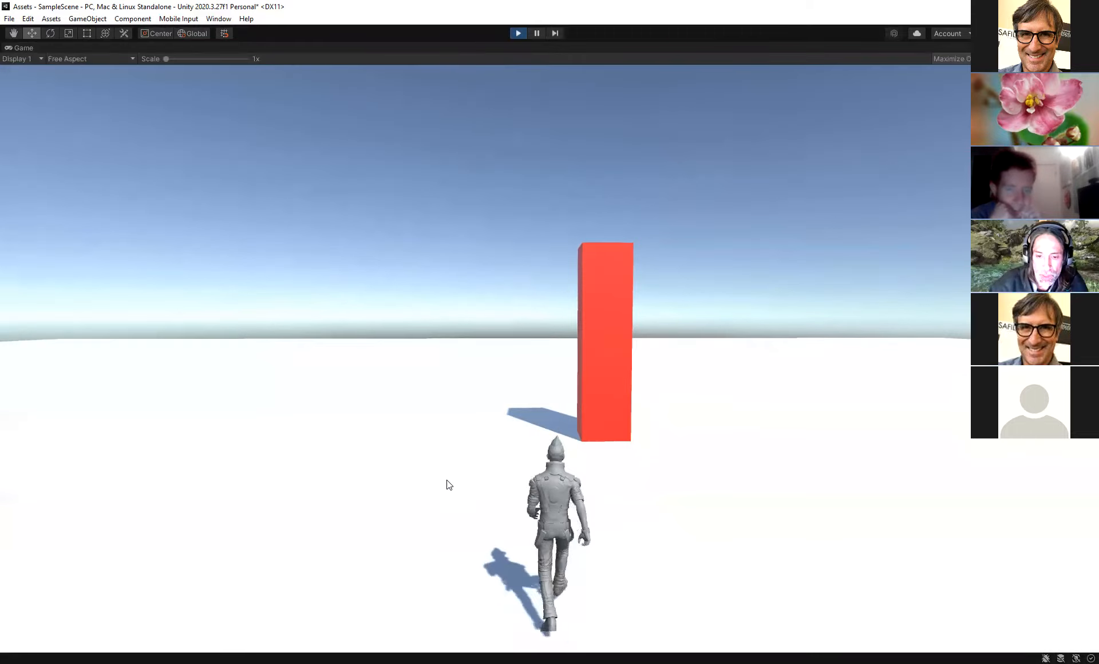
{"action": "key", "text": "a"}
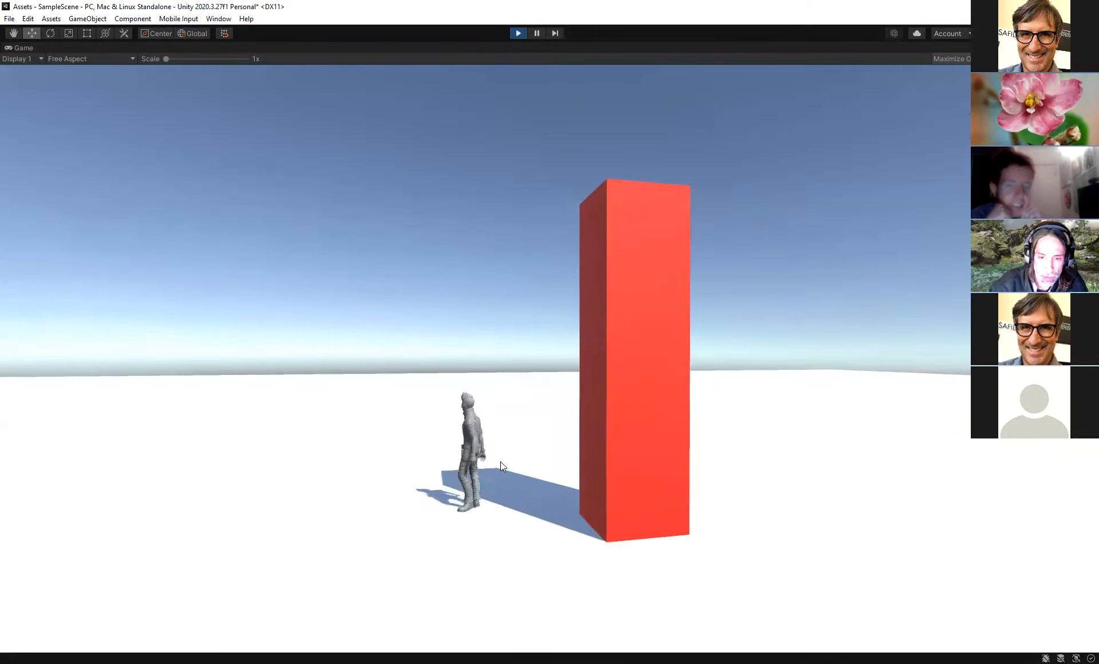
{"action": "key", "text": "s"}
{"action": "key", "text": "d"}
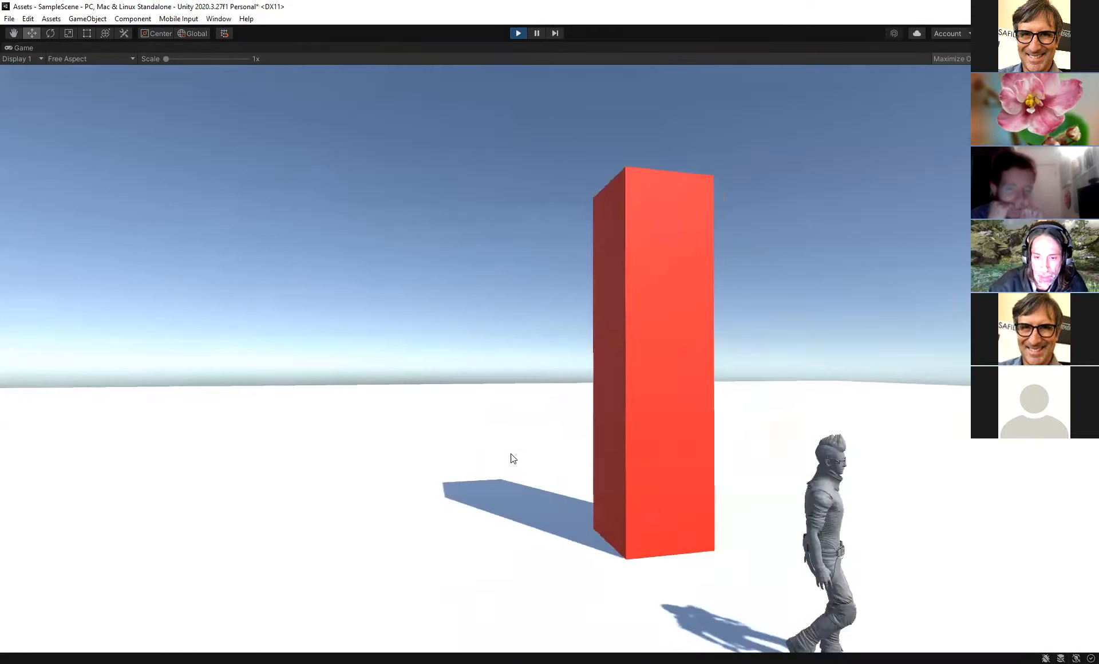
{"action": "key", "text": "w"}
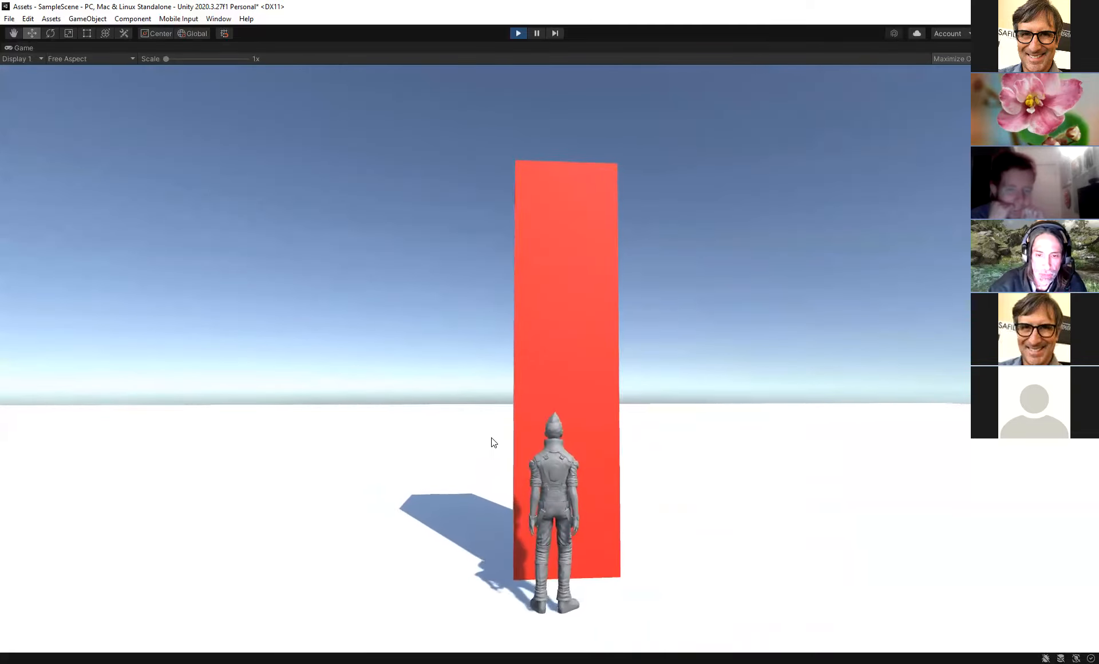
{"action": "key", "text": "space"}
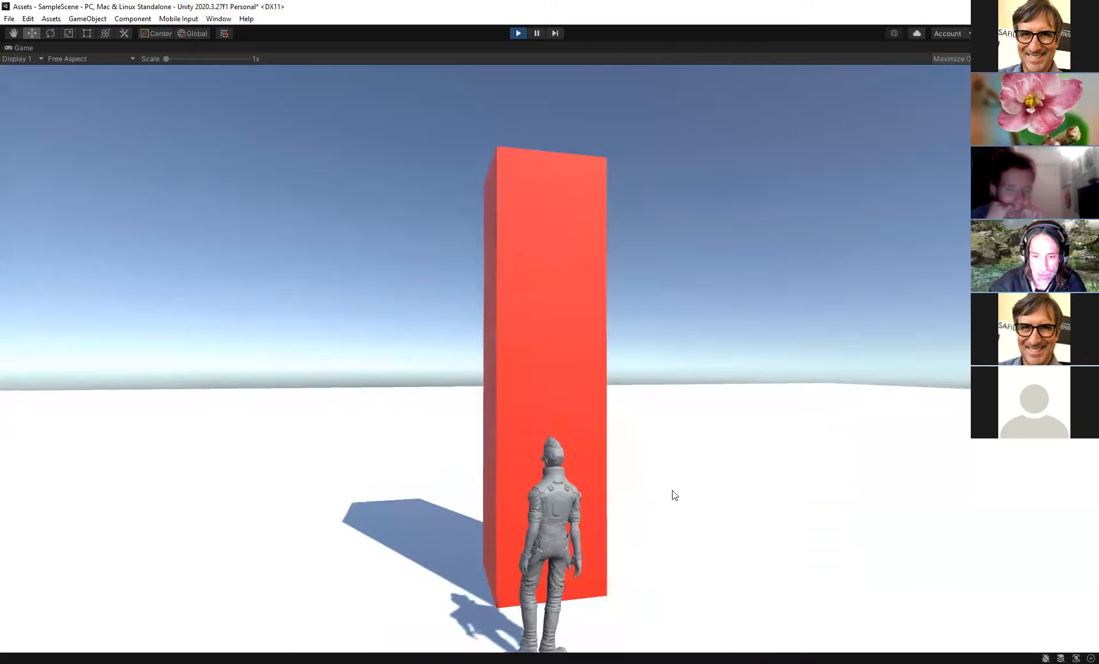
{"action": "key", "text": "d"}
{"action": "key", "text": "w"}
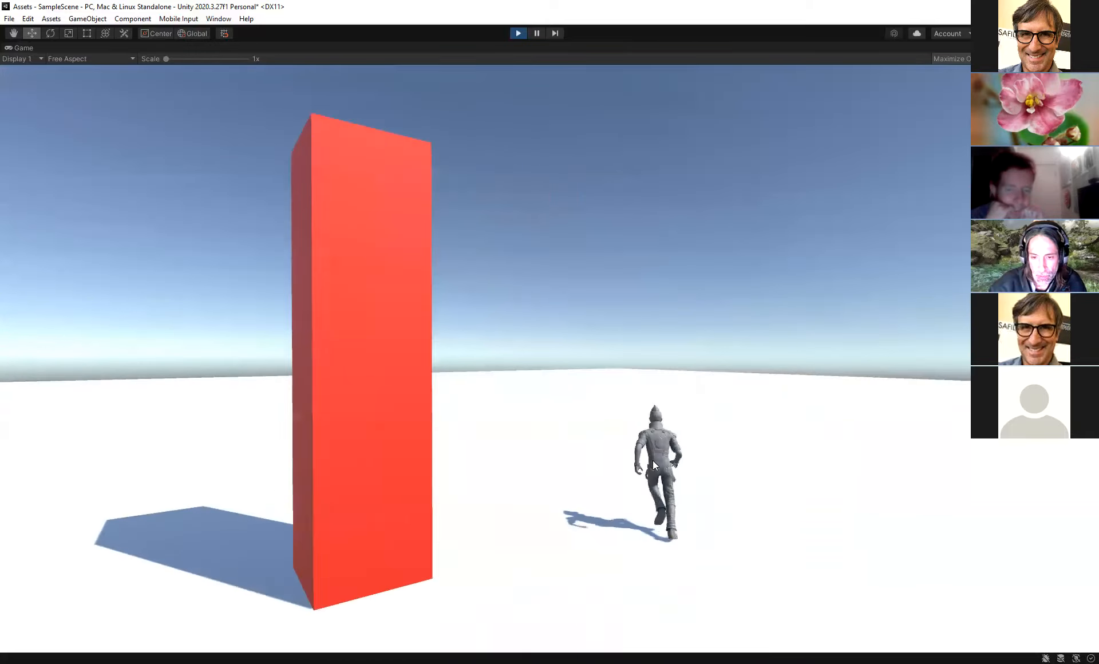
{"action": "key", "text": "d"}
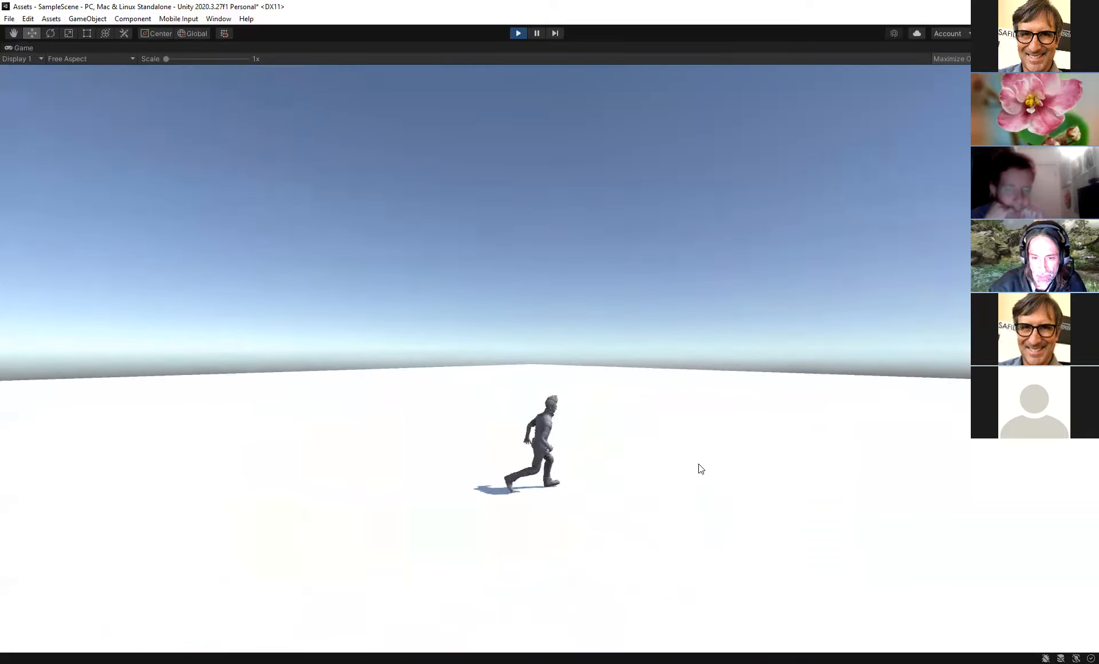
{"action": "key", "text": "s"}
{"action": "key", "text": "a"}
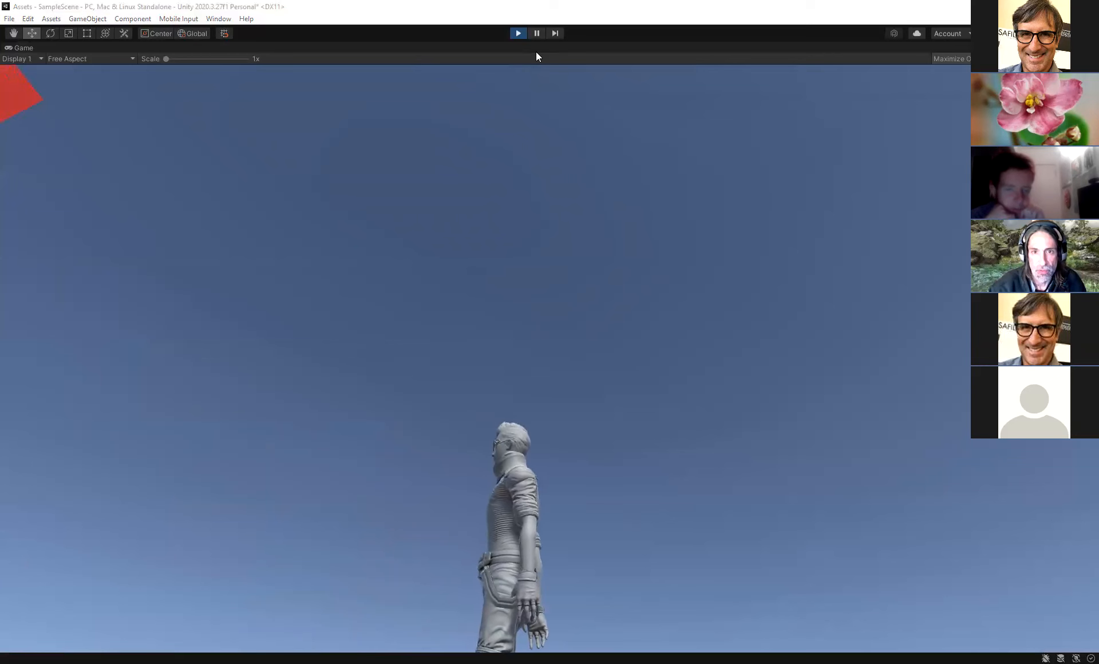
{"action": "key", "text": "ctrl+p"}
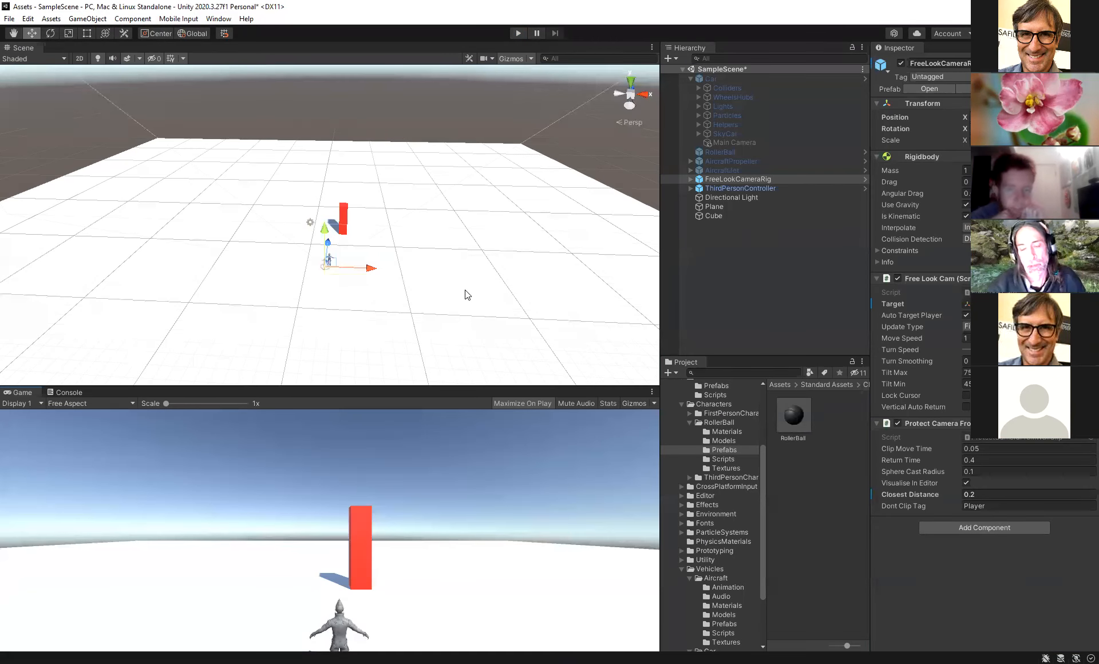